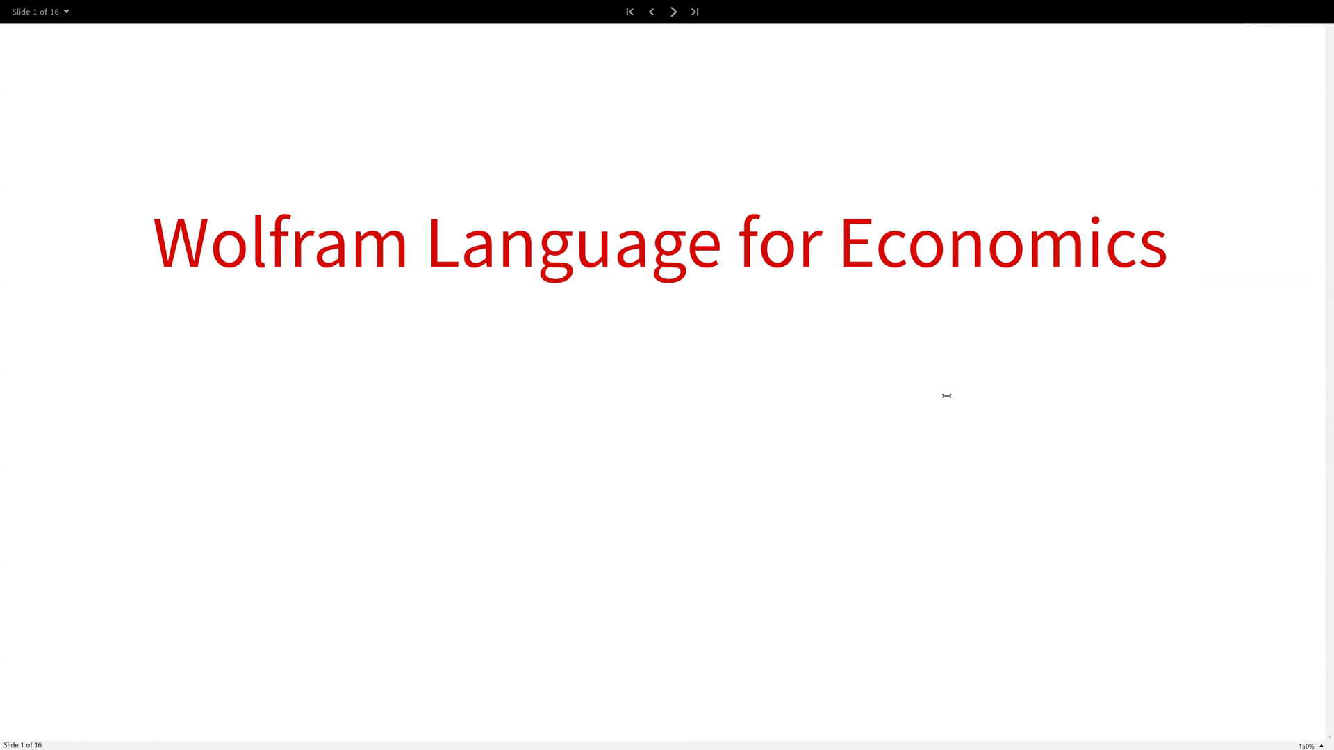
Step past the Goal and Computation Platform slides to the Colonel Blotto example slide
key(Right)
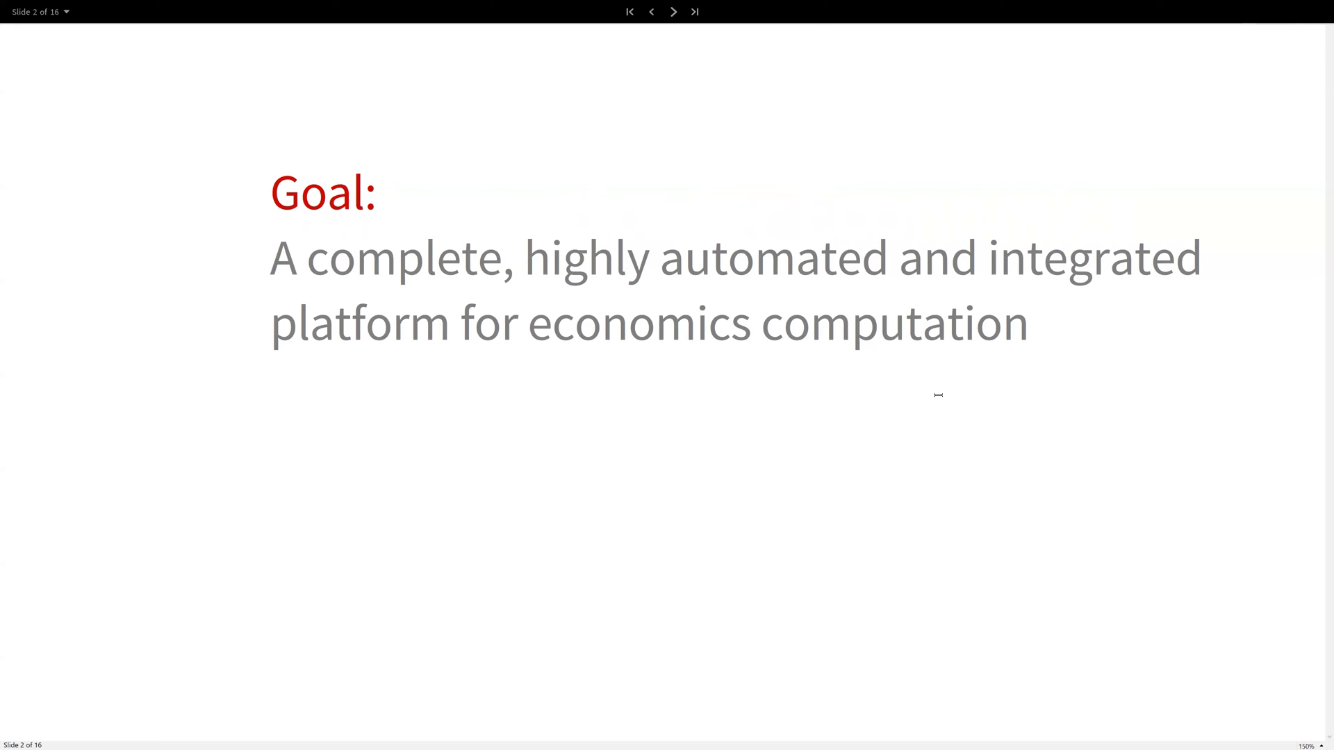
key(Right)
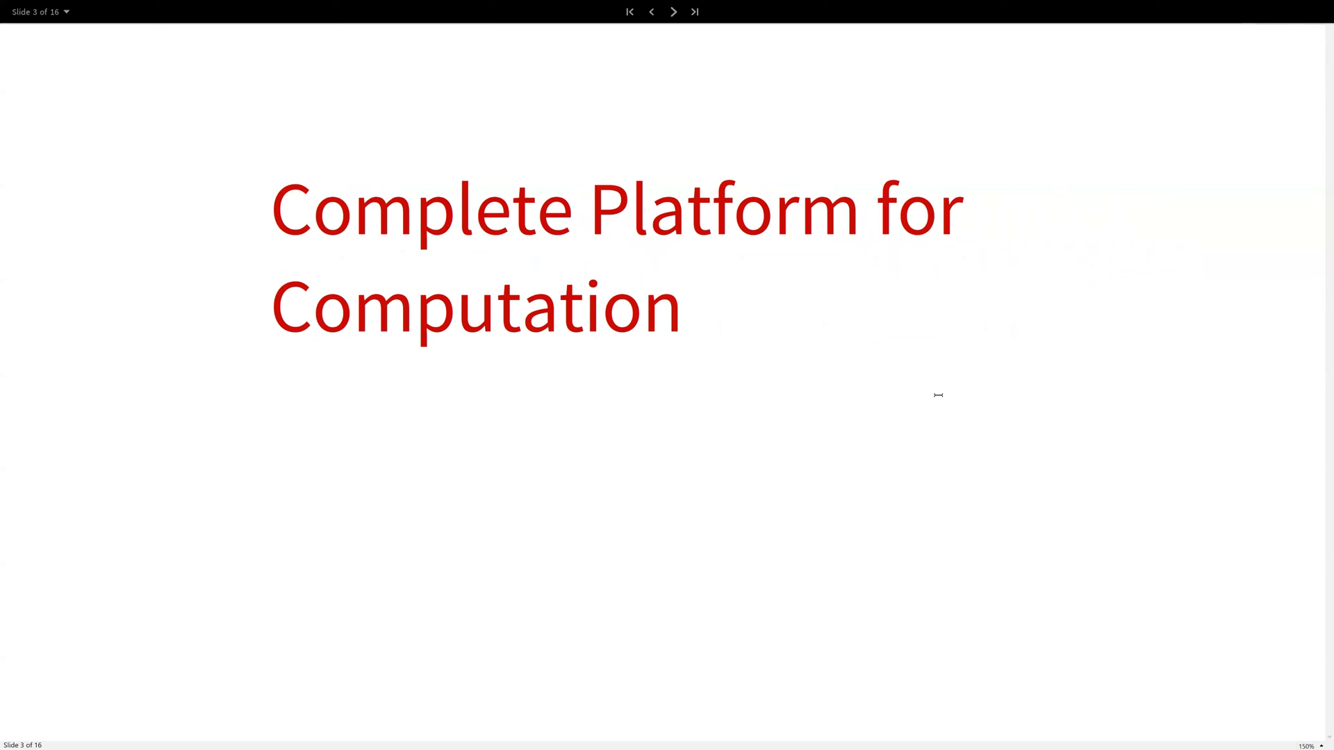
key(Right)
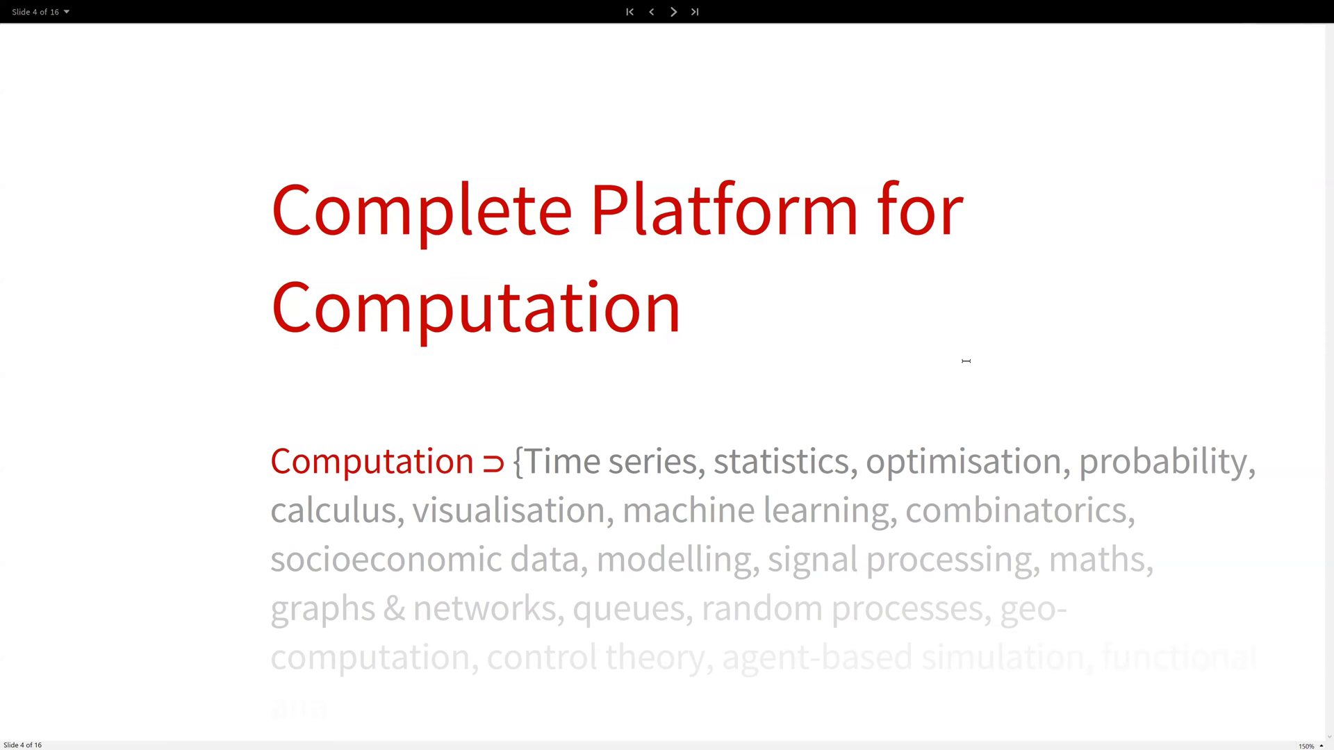
key(Page_Down)
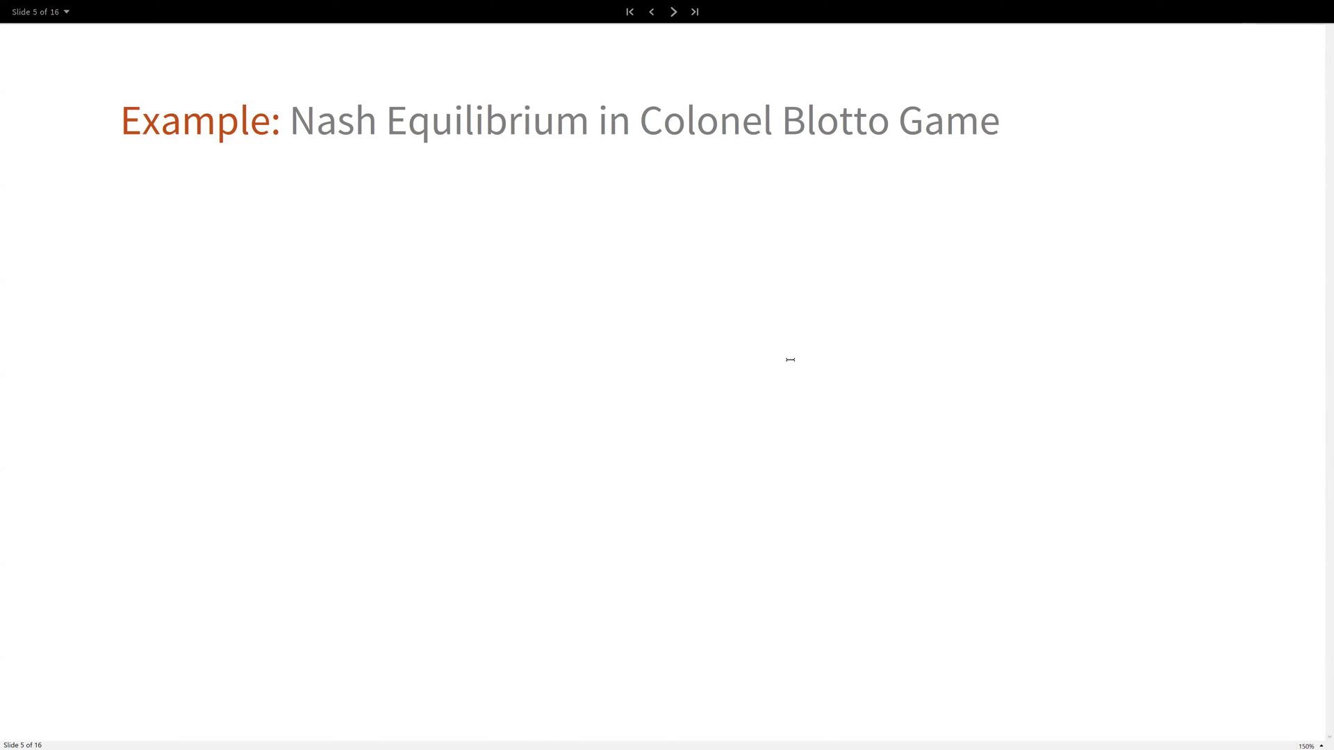
Advance to slide 6 and emphasise 'defending a gate', 'equal' and 'outnumber' in the rules
key(Right)
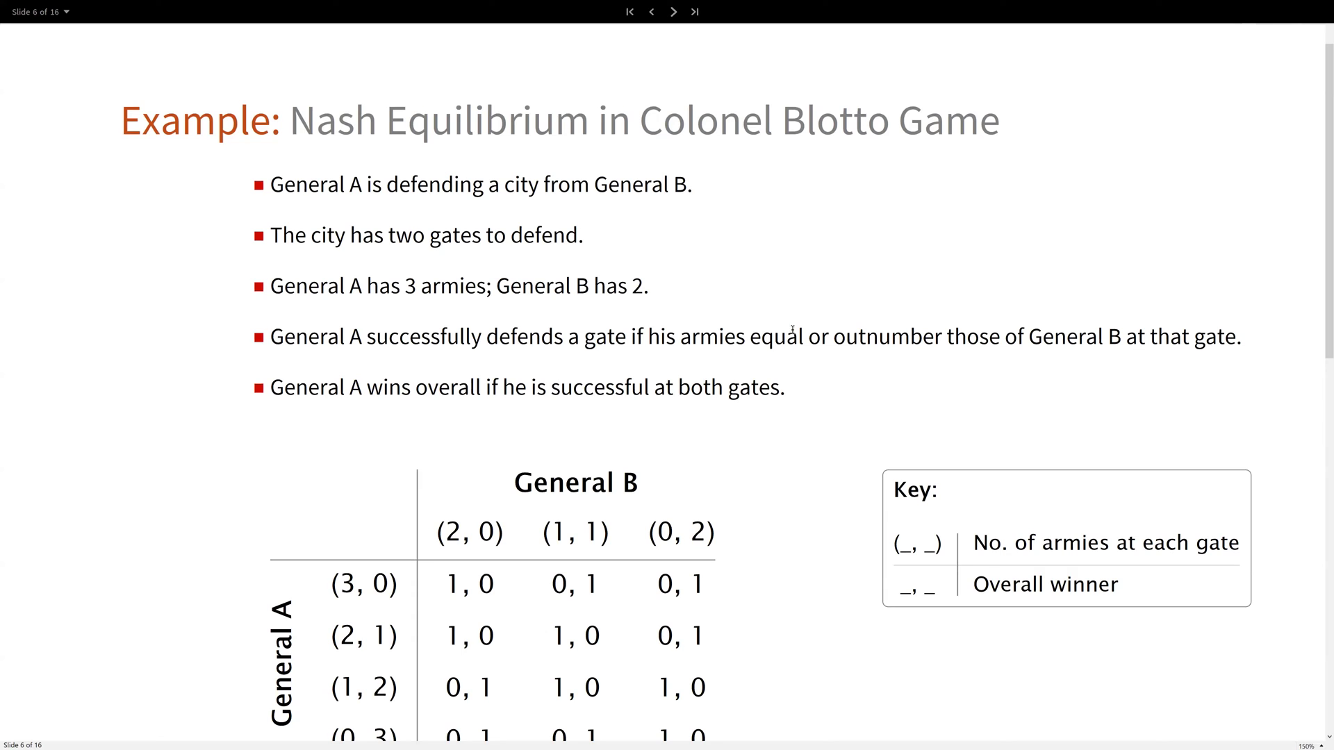
scroll(759, 372, down, 1)
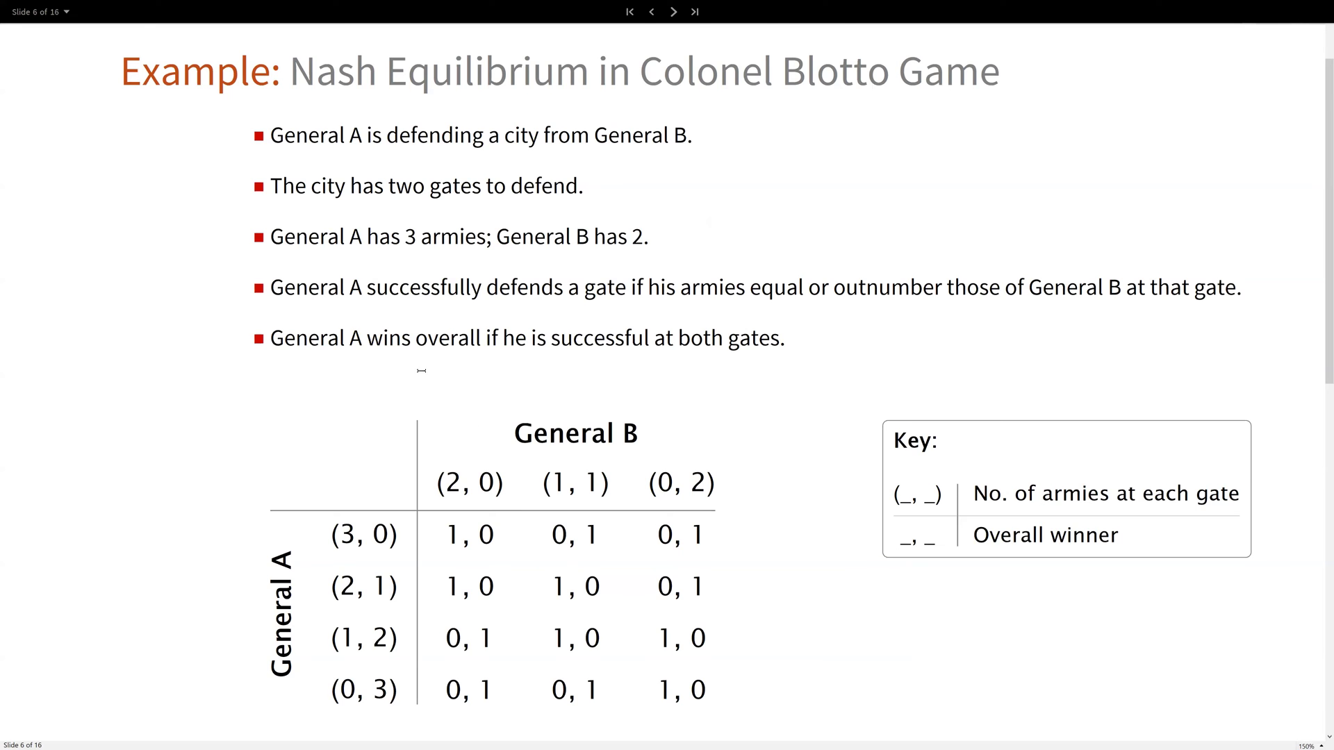
scroll(421, 370, down, 2)
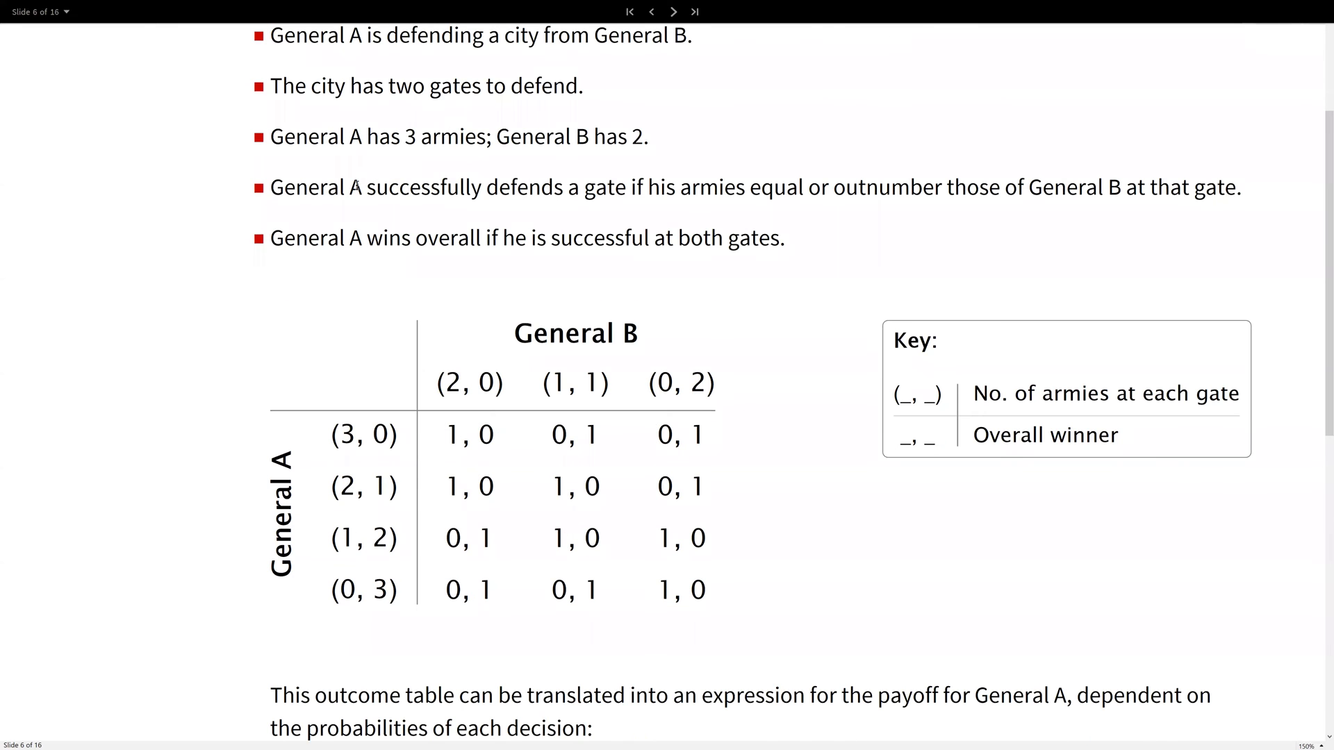
drag(364, 188, 609, 196)
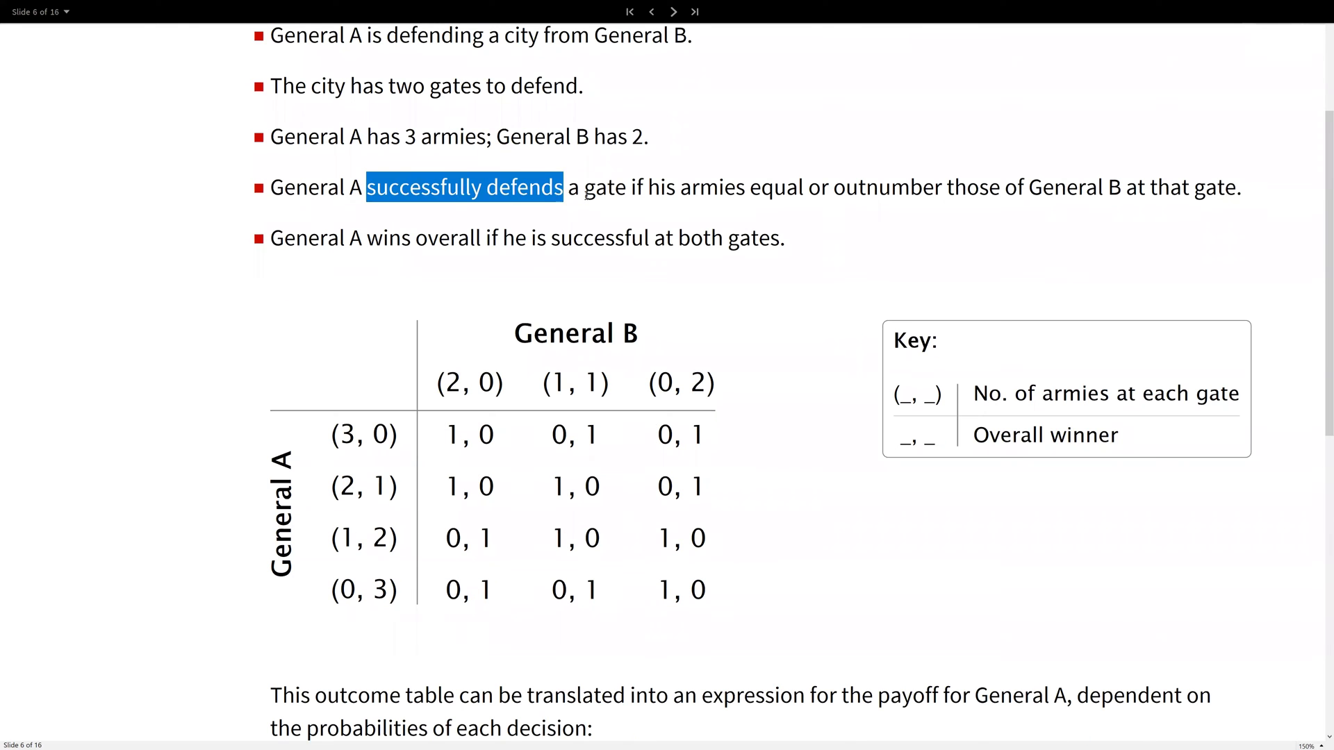
double_click(760, 186)
drag(845, 188, 891, 189)
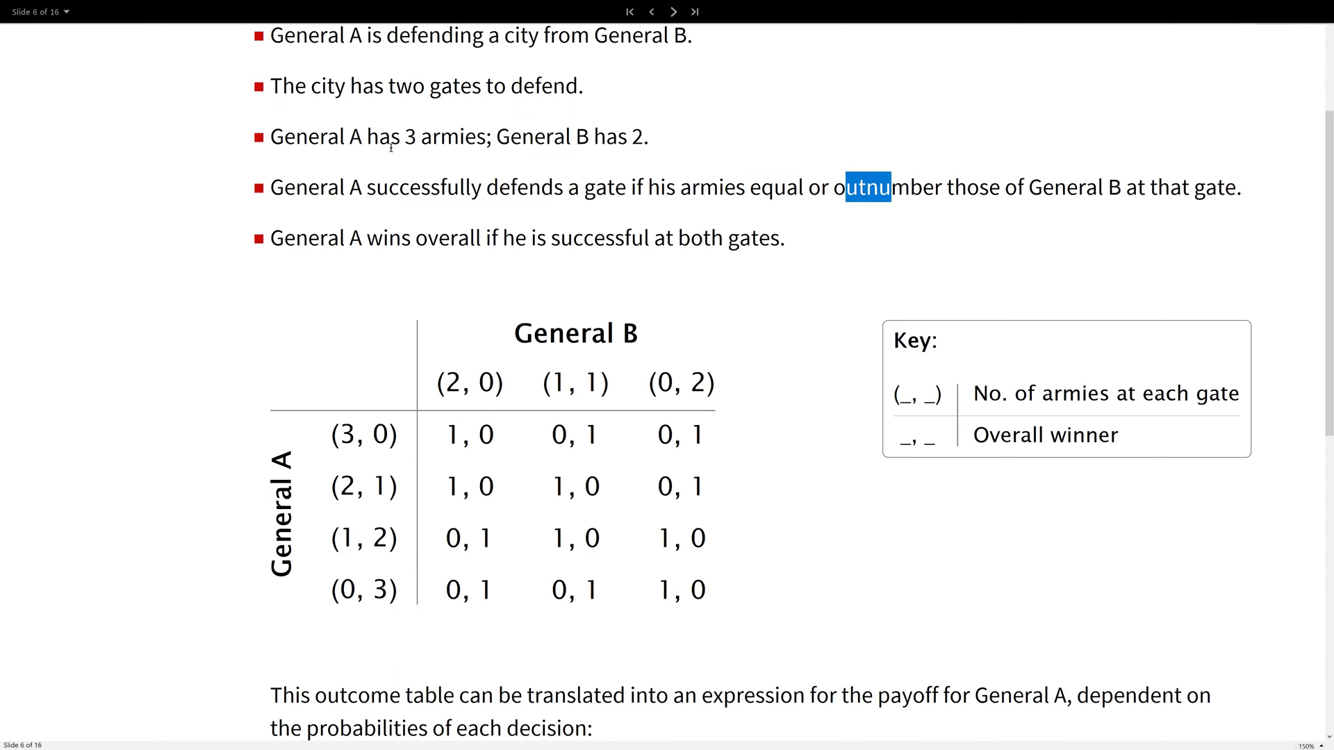
Emphasise General A's 3 armies and General B's 2 armies in the bullet list
drag(402, 136, 476, 139)
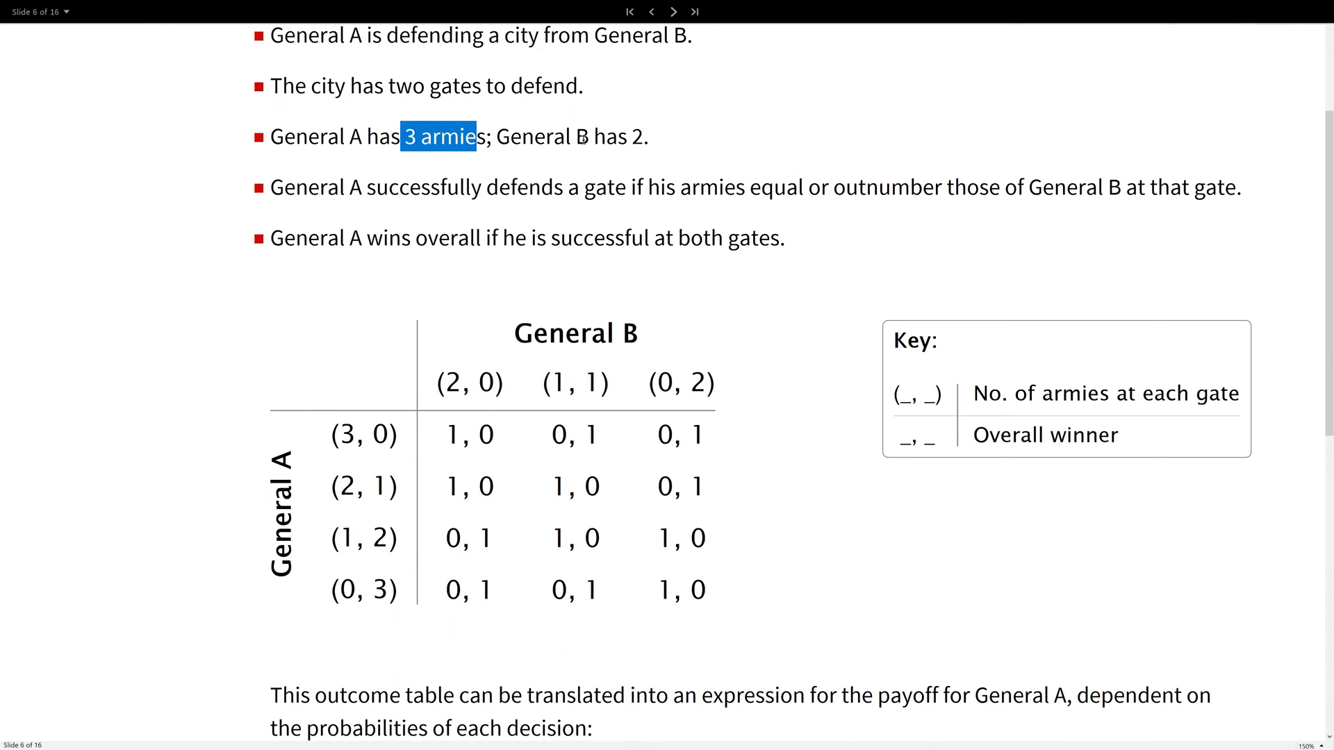
drag(628, 137, 644, 137)
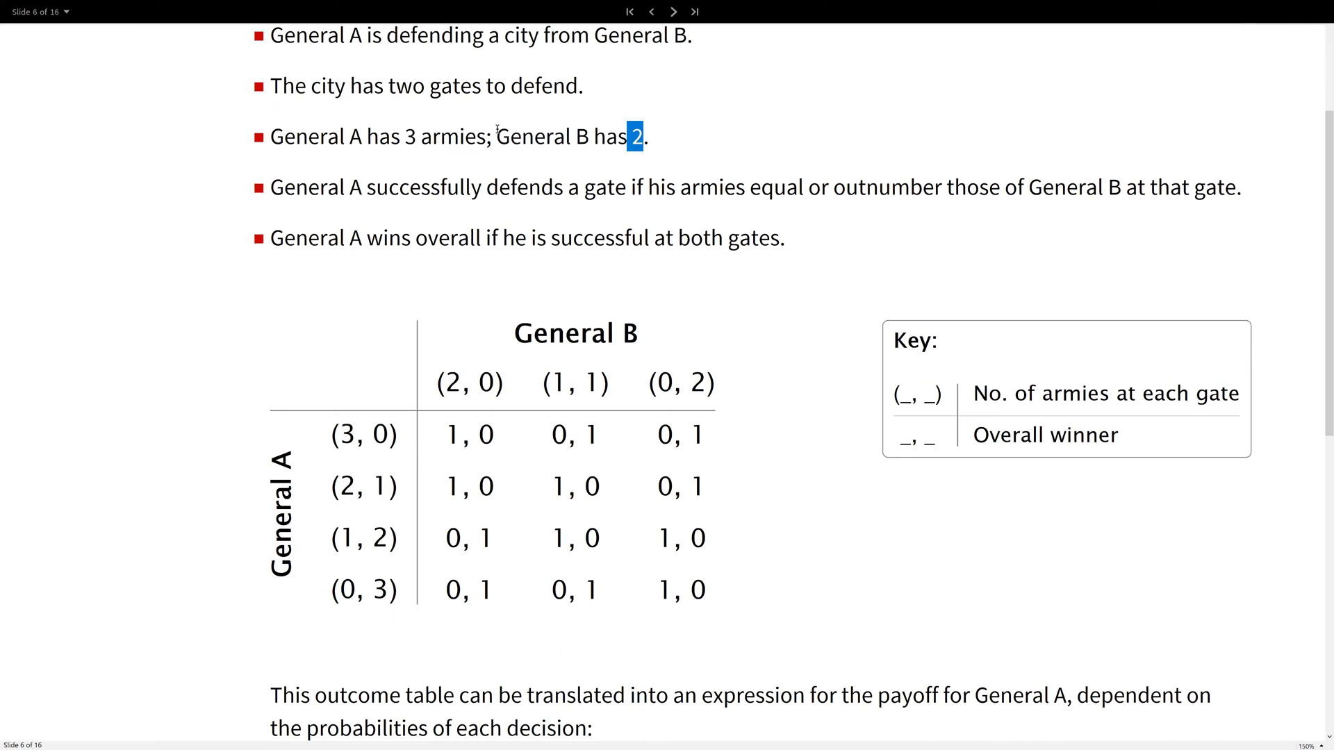
click(418, 137)
double_click(417, 137)
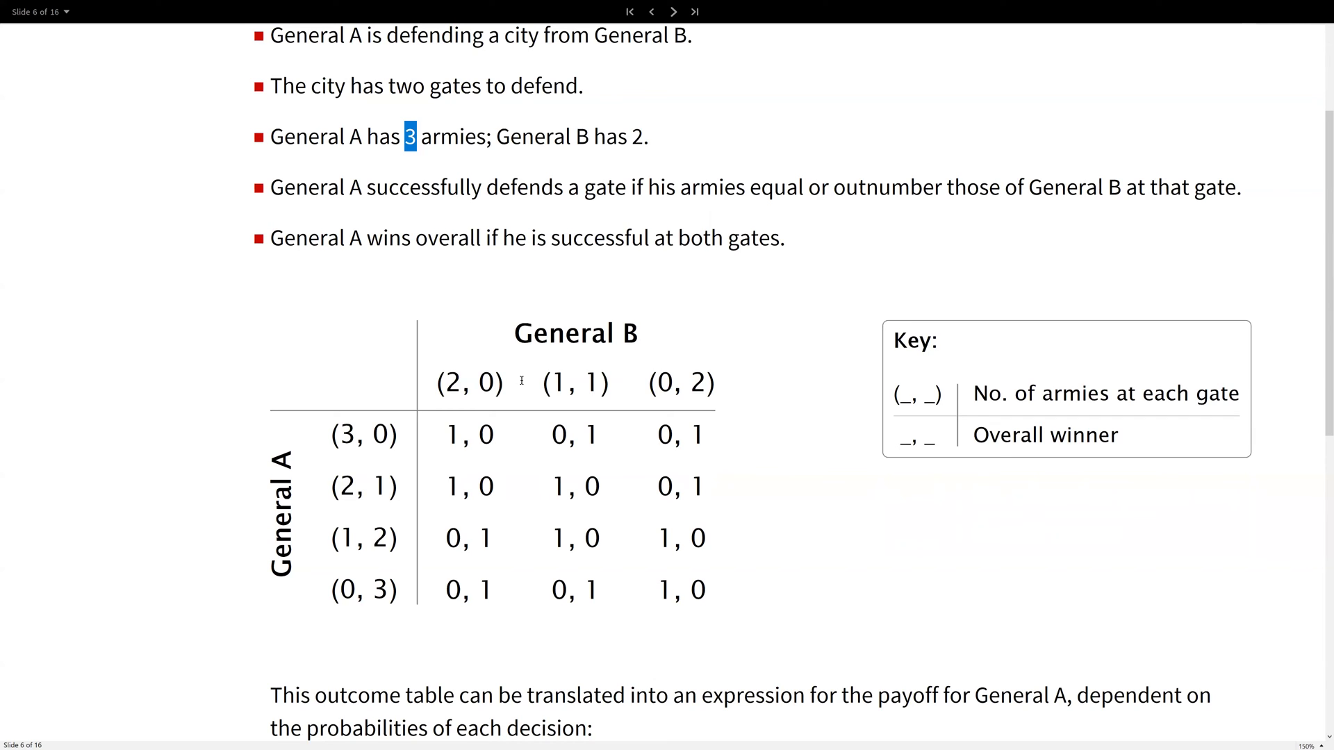
scroll(432, 391, down, 2)
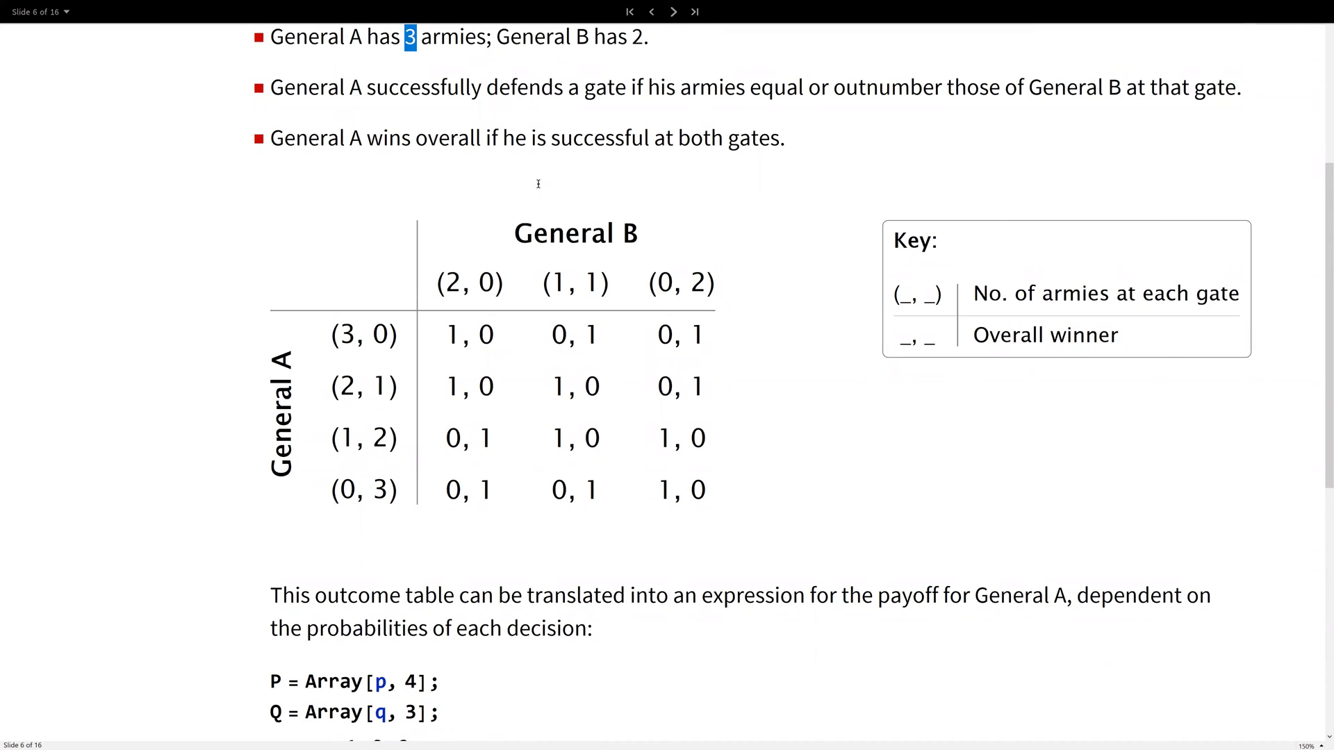
click(558, 157)
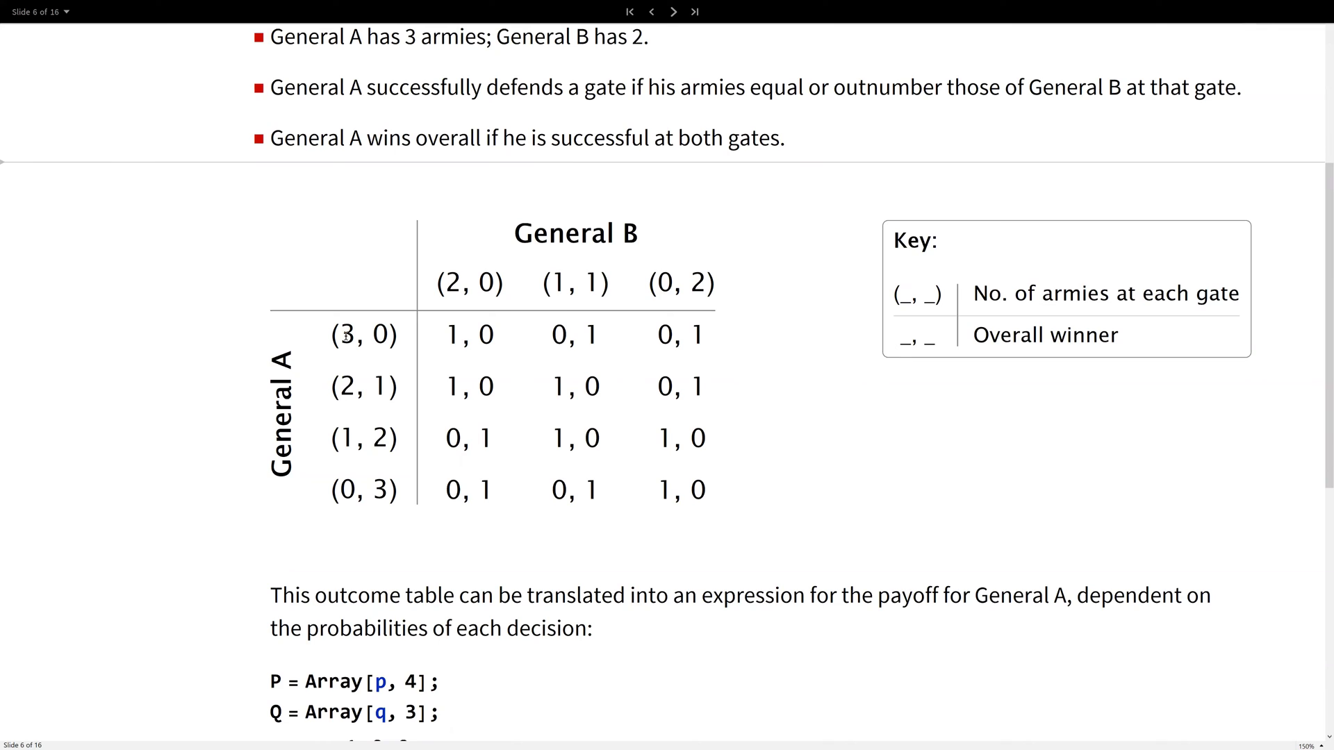
double_click(347, 334)
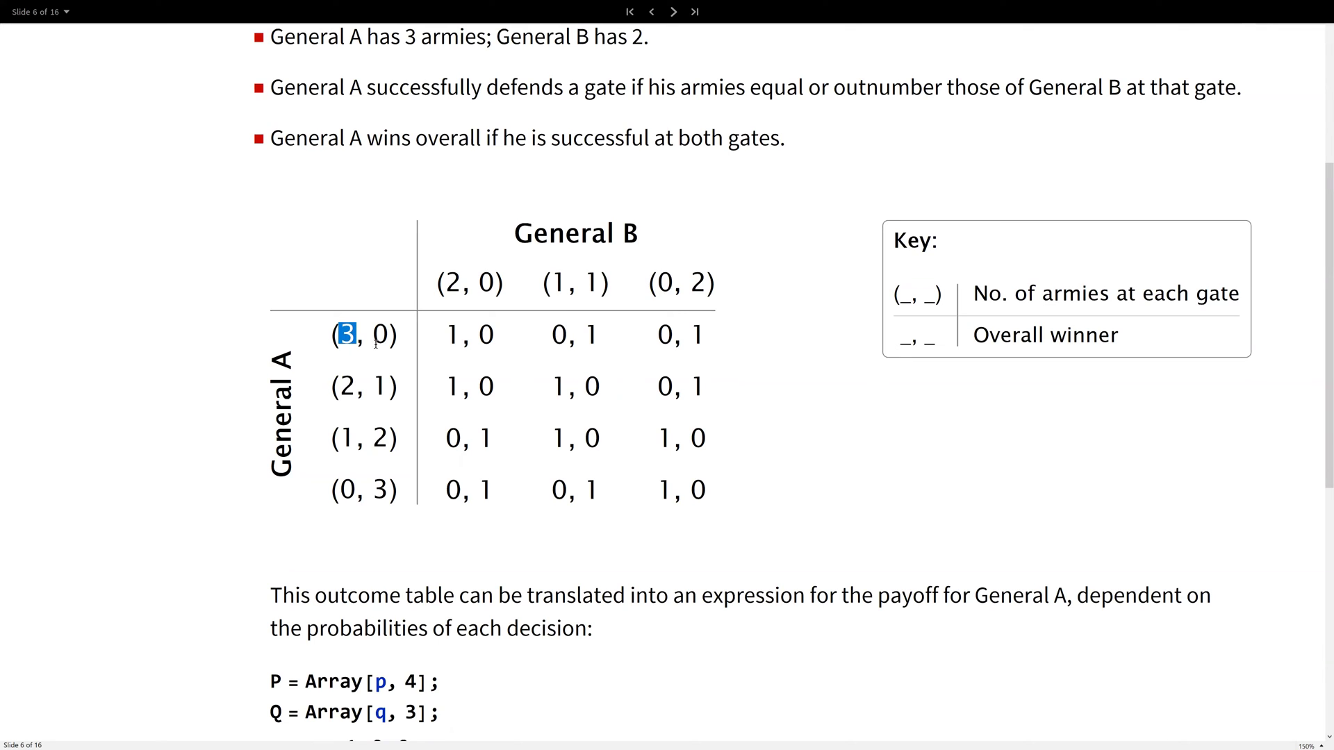
double_click(380, 334)
double_click(452, 281)
double_click(486, 283)
double_click(452, 332)
double_click(487, 335)
triple_click(462, 336)
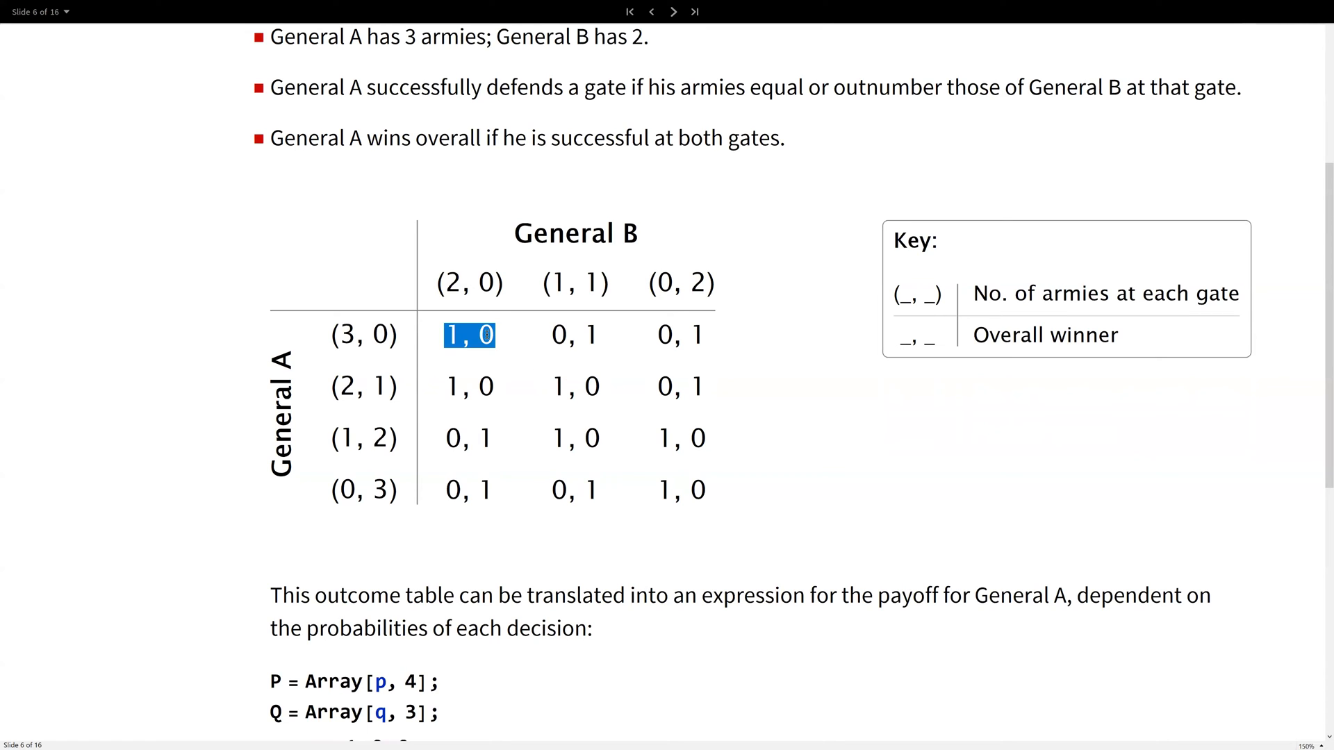
drag(440, 381, 486, 384)
drag(444, 436, 485, 437)
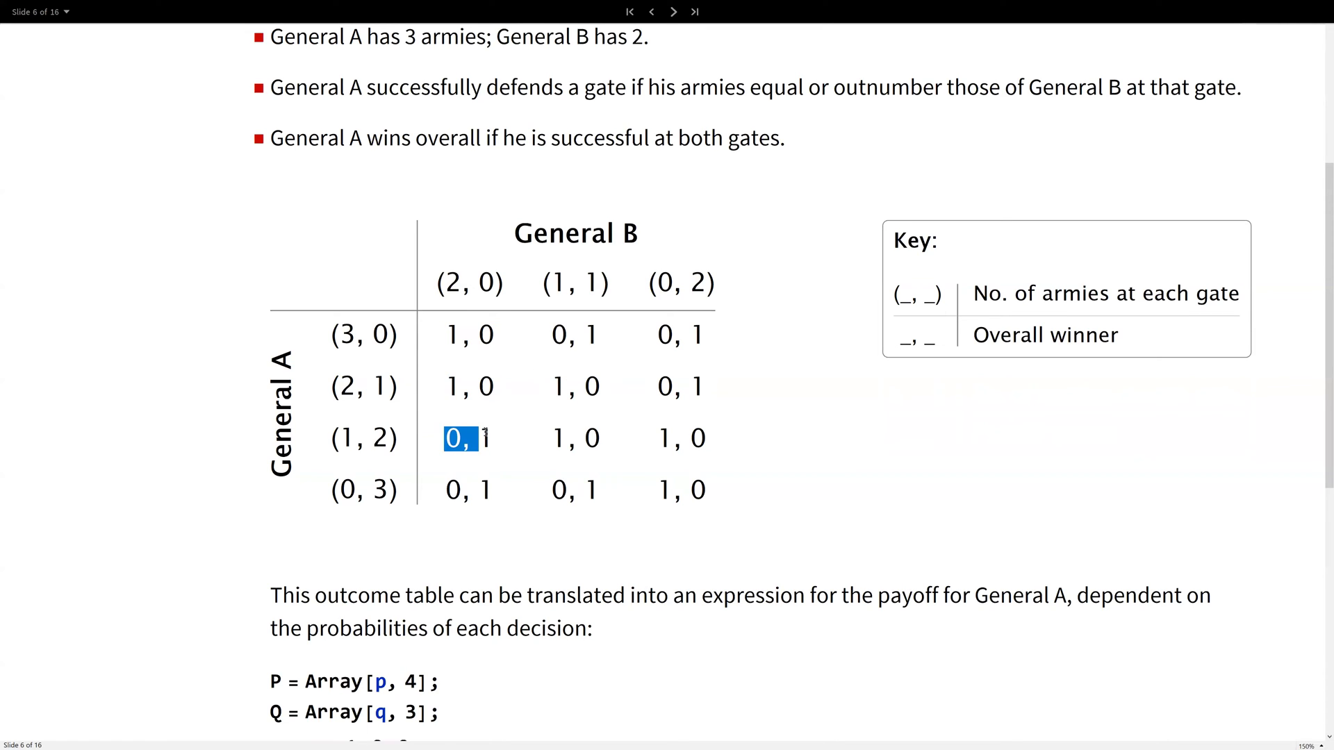
drag(441, 486, 485, 486)
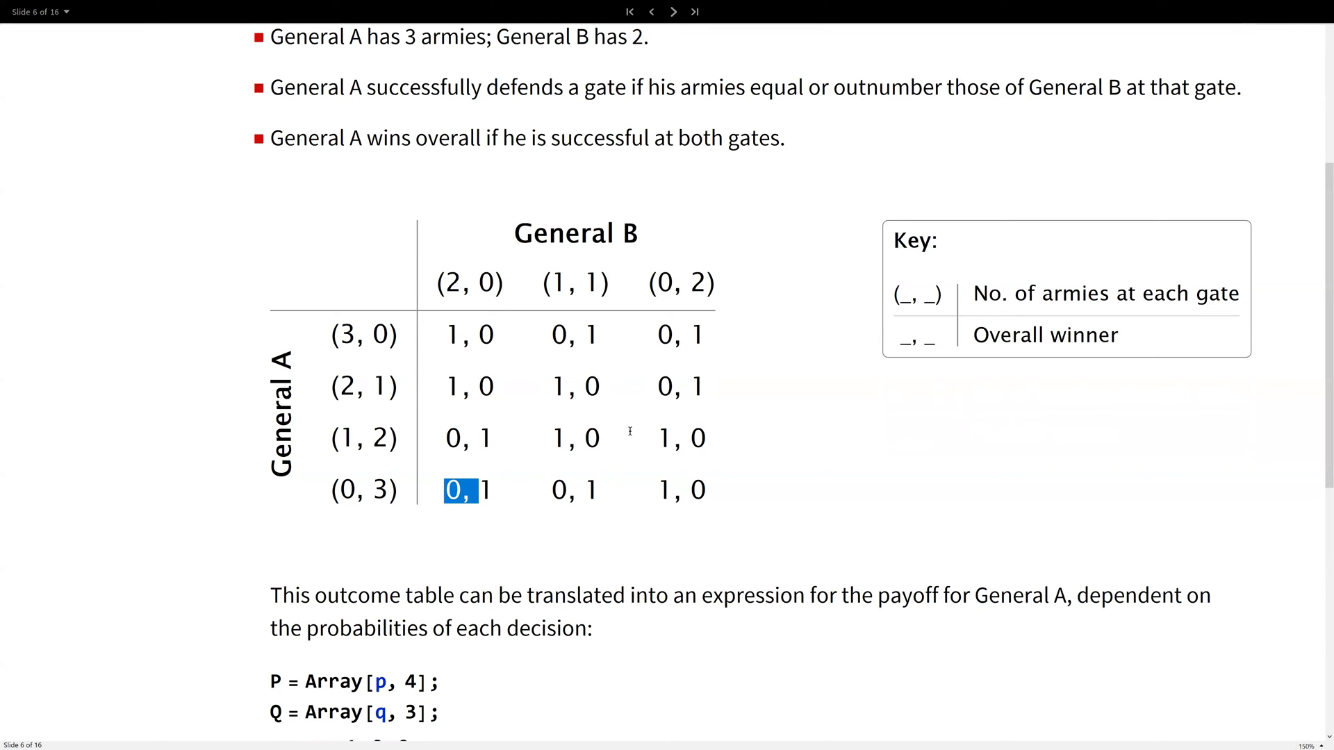
scroll(693, 432, down, 3)
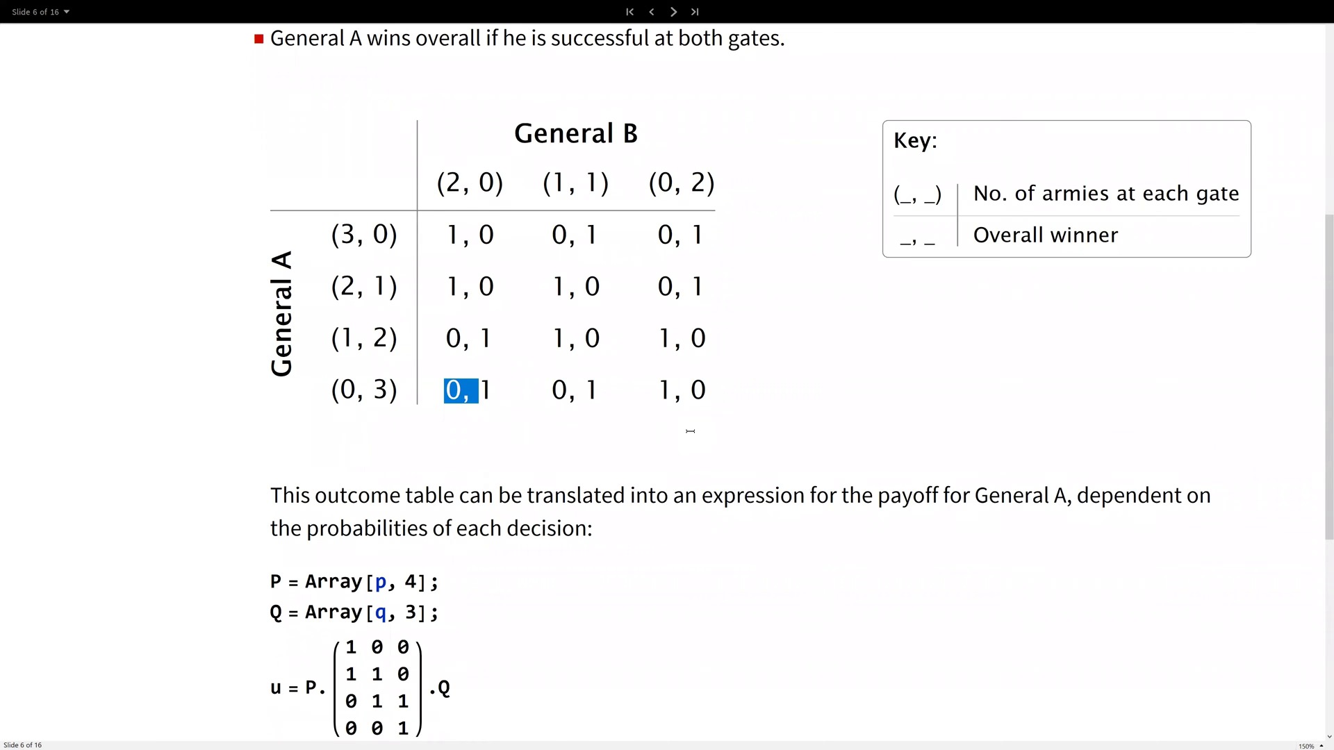
scroll(690, 431, down, 1)
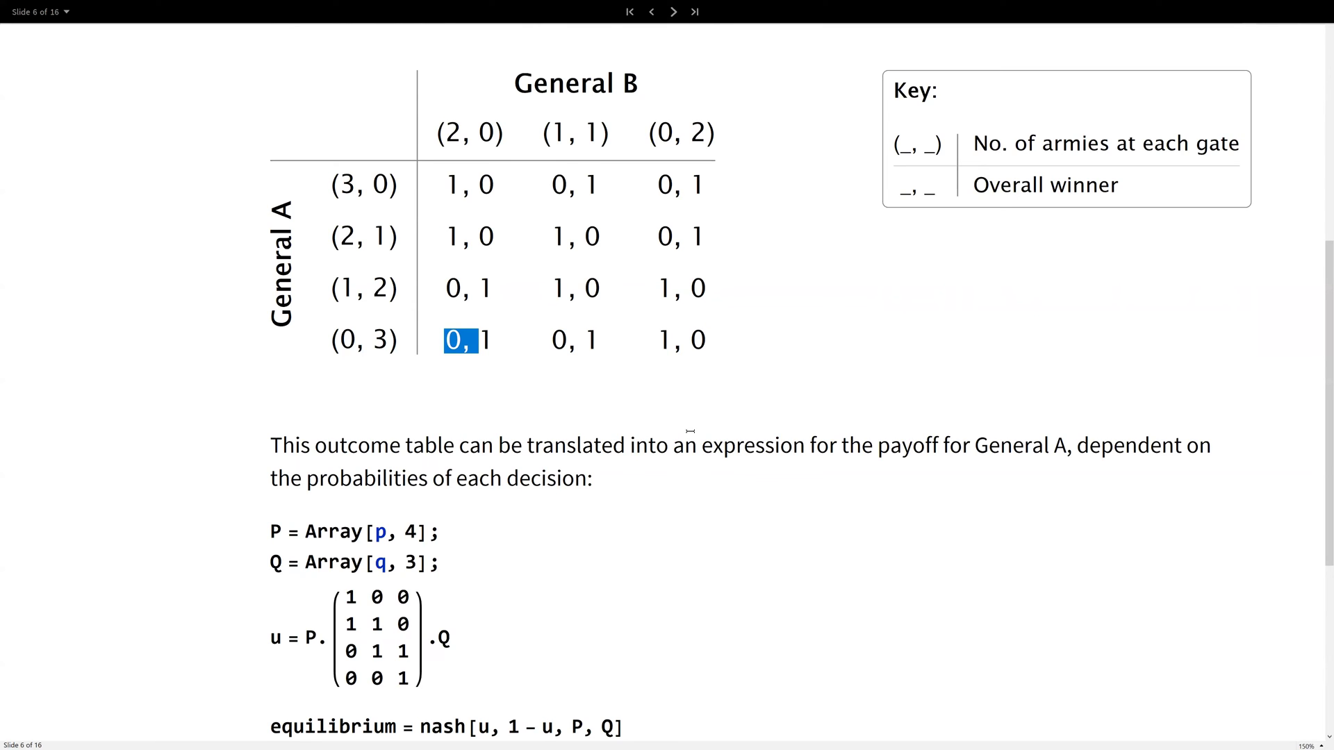
scroll(670, 419, down, 2)
Evaluate the P, Q and u payoff code and highlight the payoff expression in Out[27]
click(473, 443)
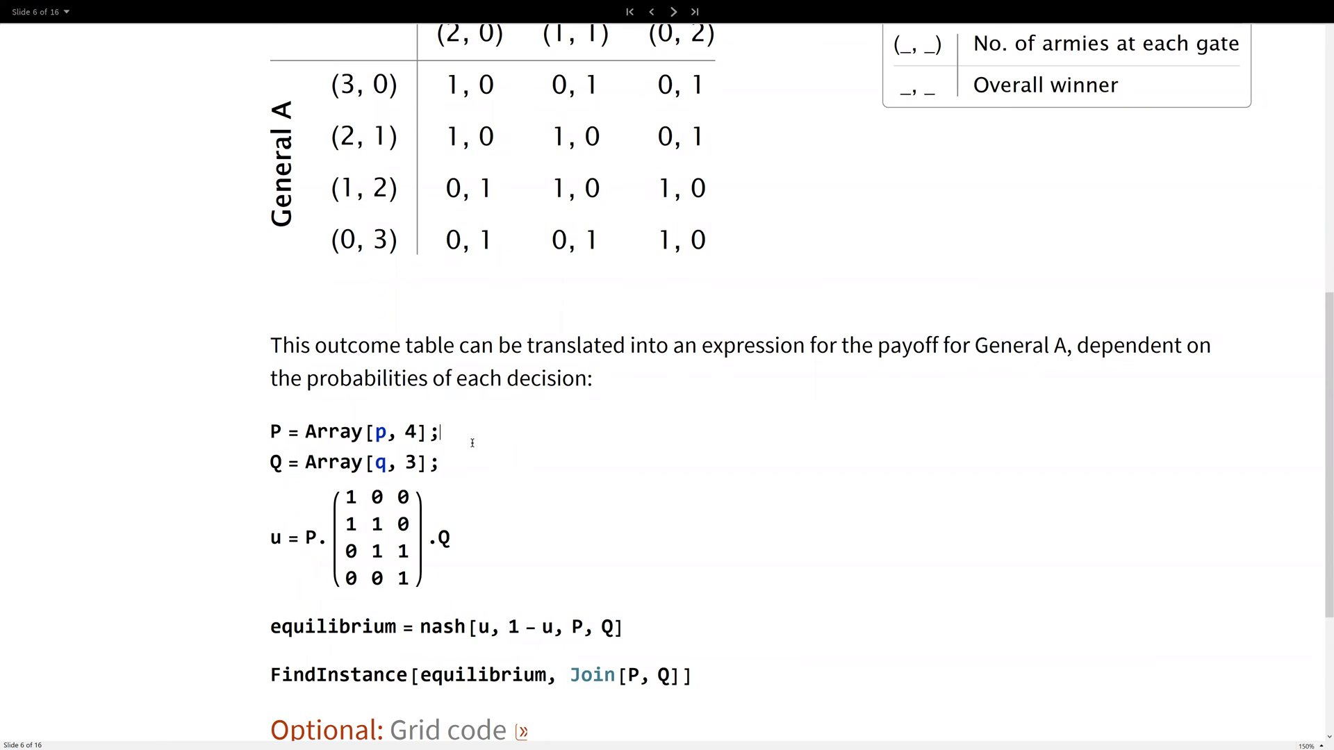
scroll(472, 443, down, 2)
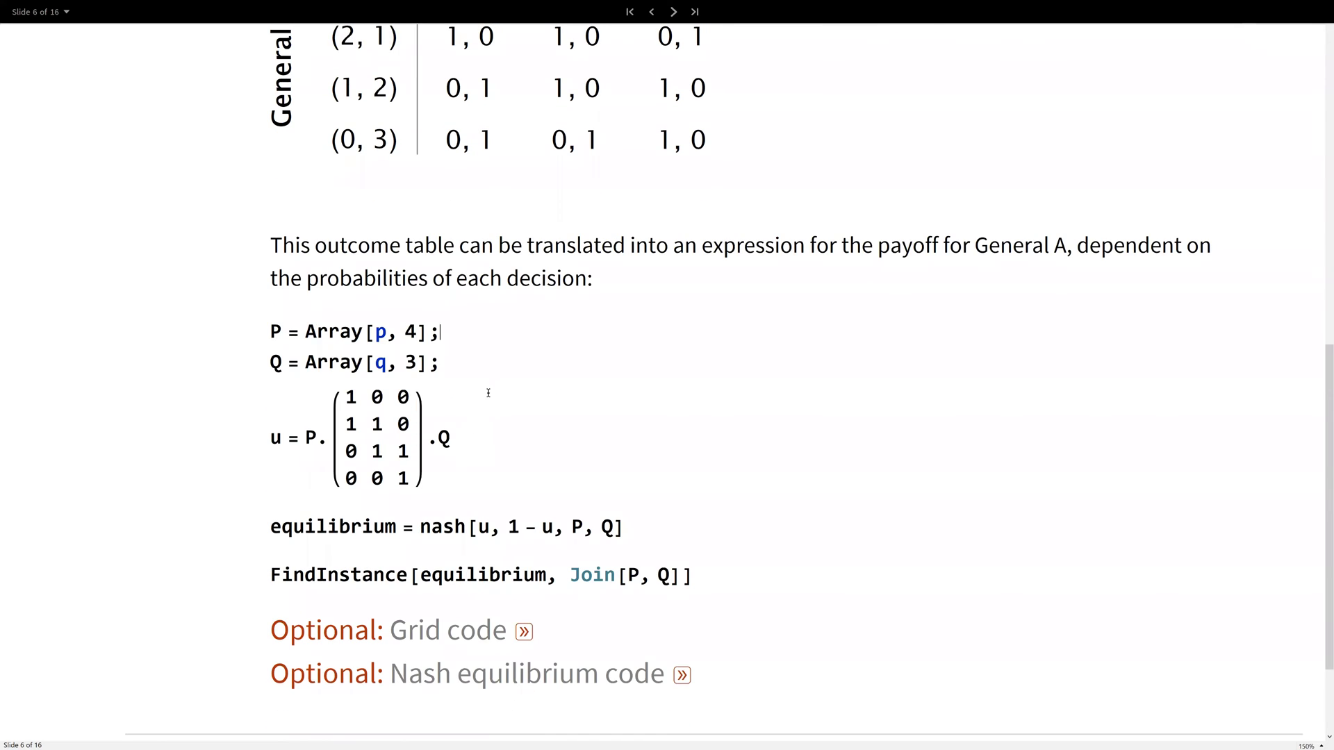
click(491, 437)
drag(280, 343, 500, 426)
click(501, 425)
key(shift+Return)
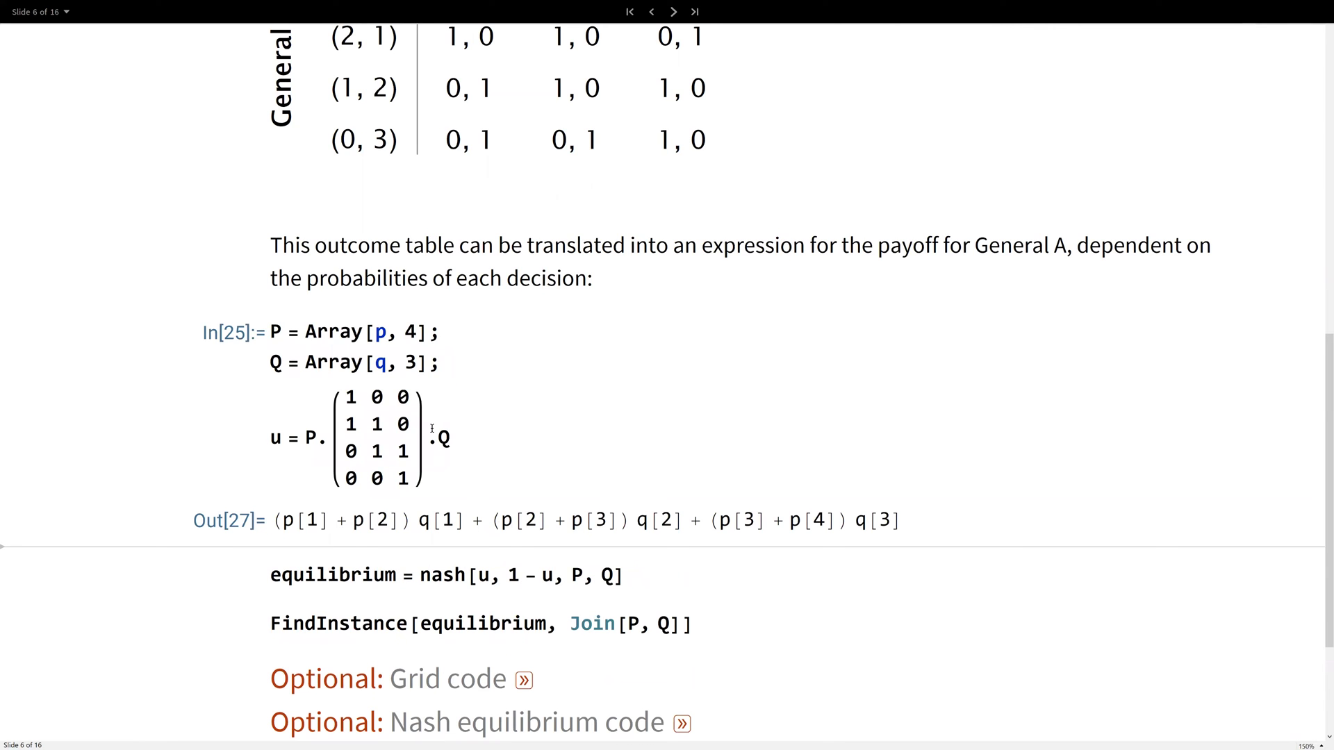
drag(349, 398, 409, 482)
scroll(617, 291, up, 3)
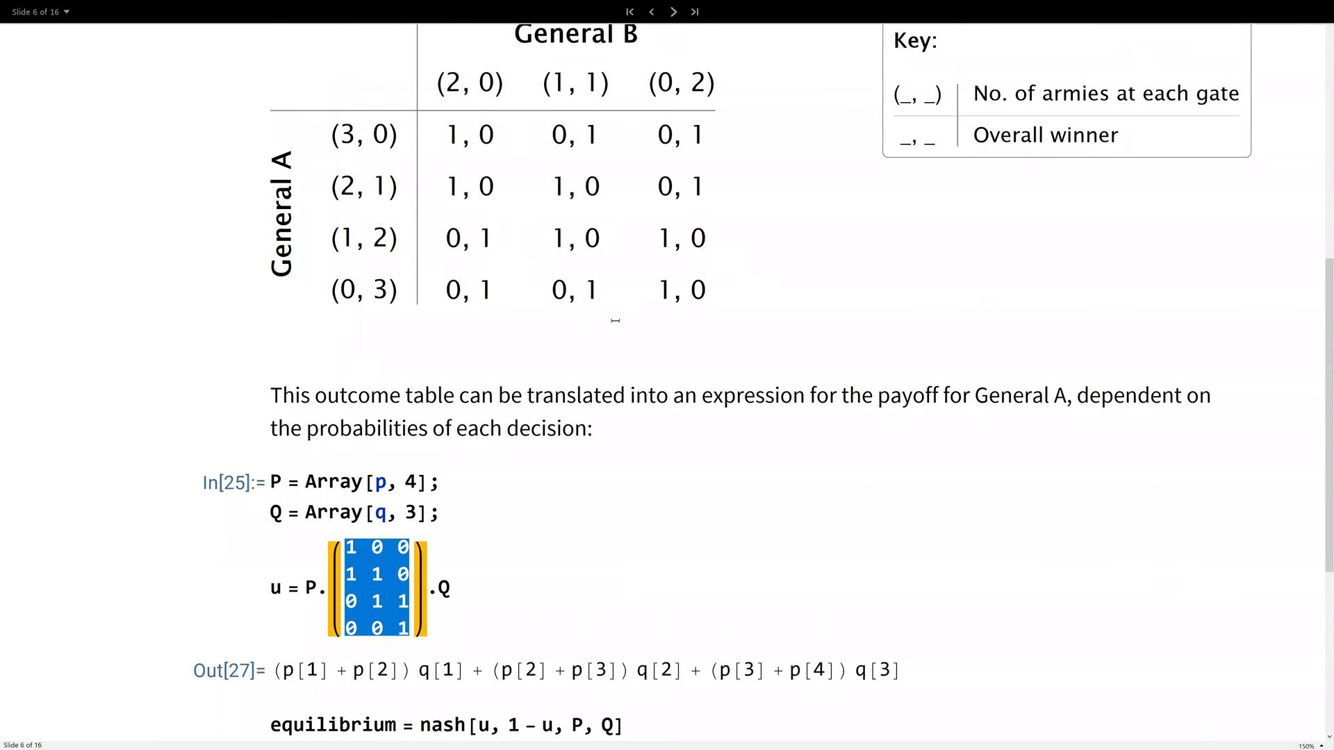
scroll(614, 320, down, 2)
scroll(620, 473, down, 4)
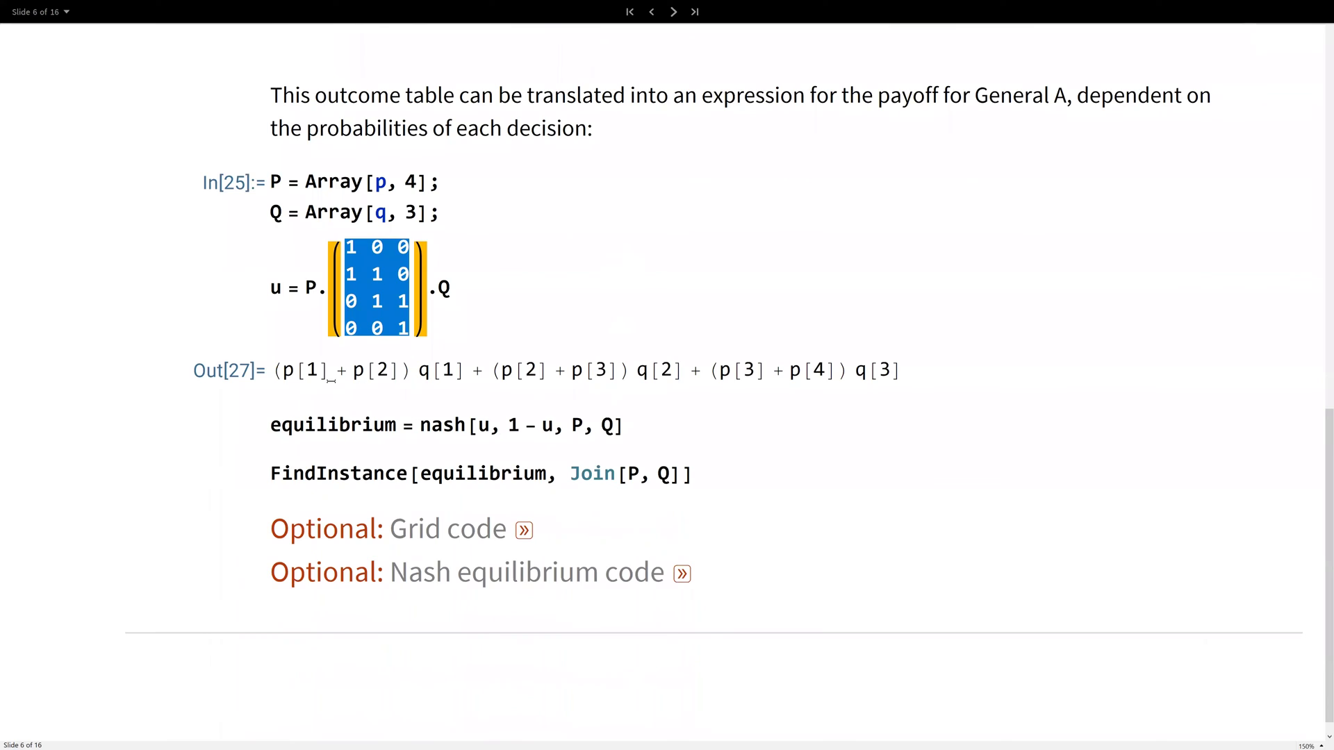
drag(291, 374, 802, 397)
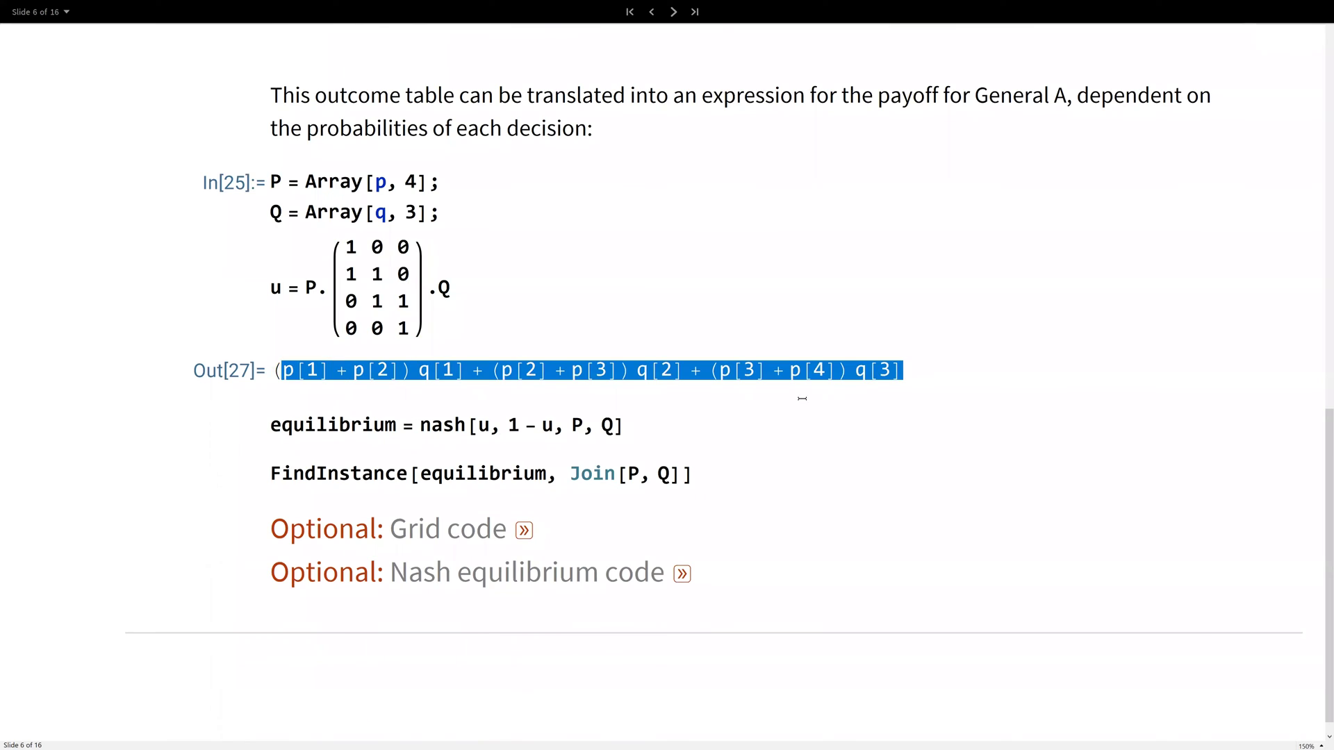
Evaluate the nash equilibrium definition, then select the FindInstance[equilibrium, Join[P, Q]] line
click(656, 430)
key(shift+Return)
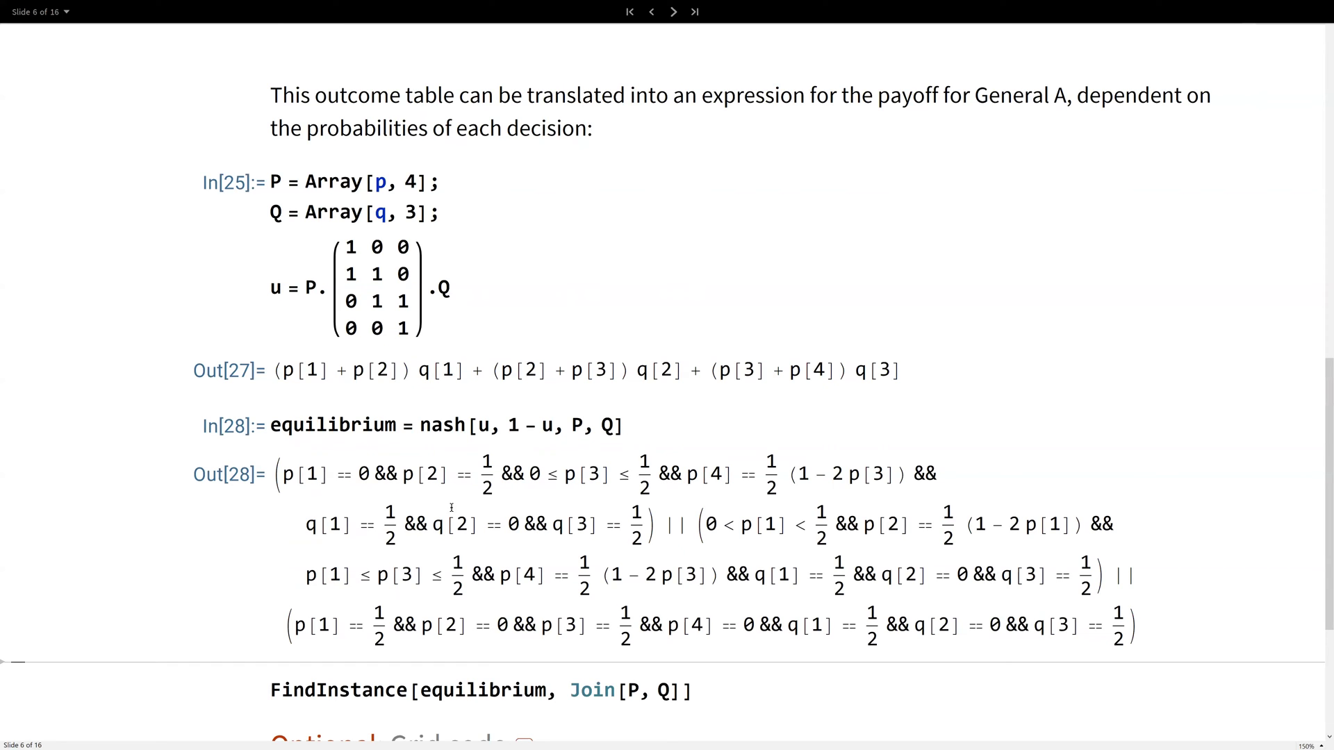
double_click(434, 425)
scroll(491, 430, down, 2)
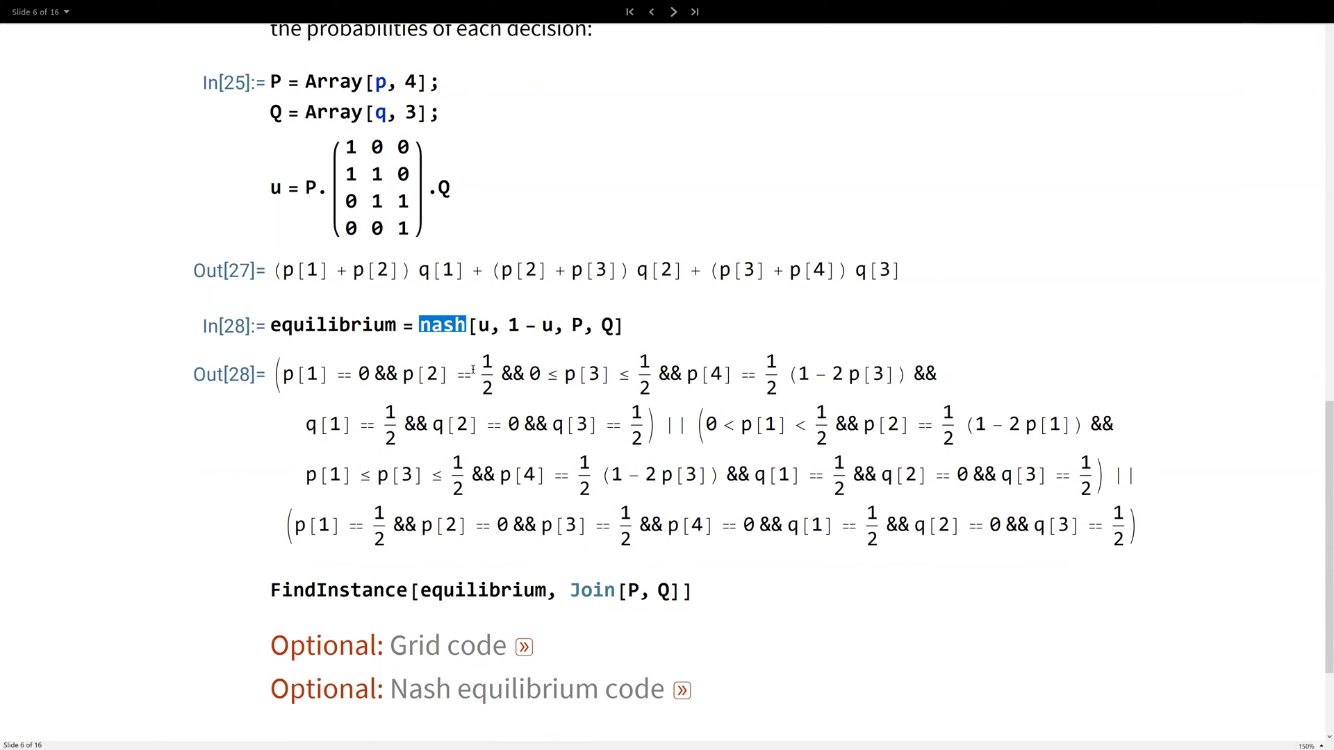
scroll(502, 393, down, 2)
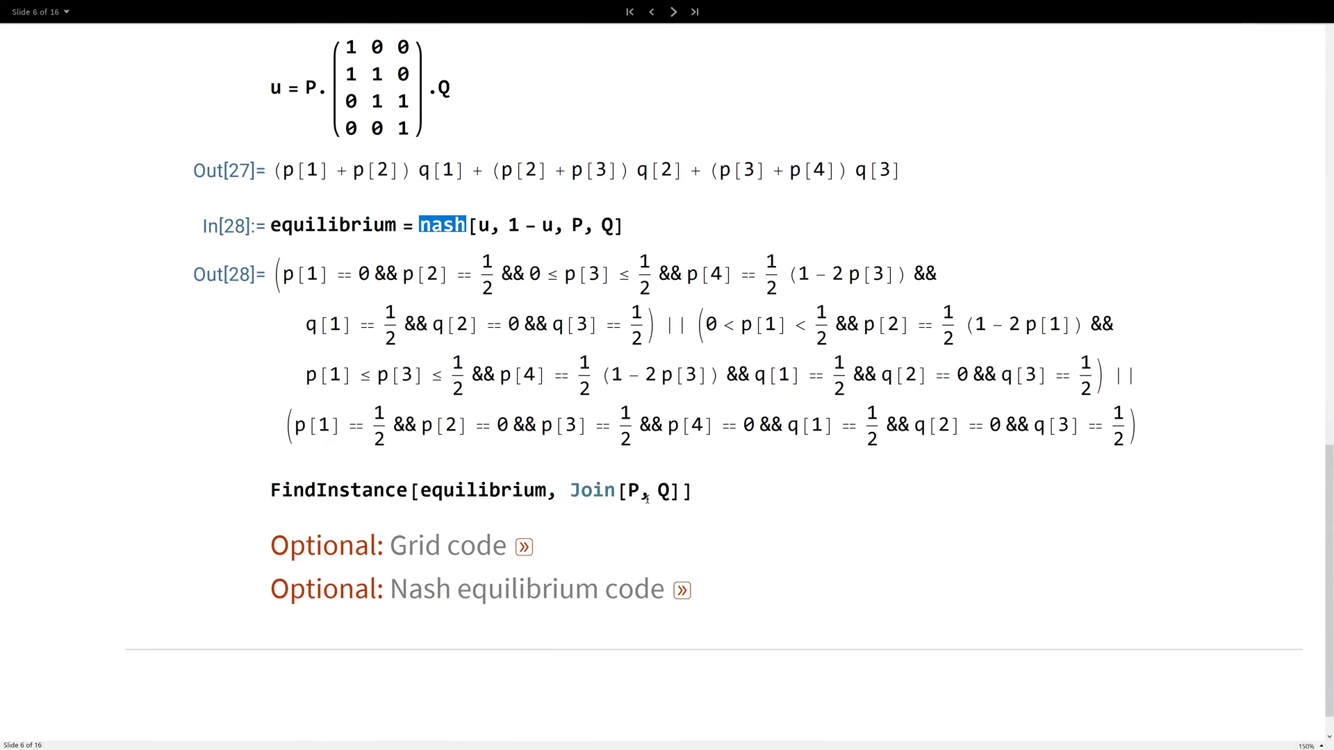
drag(696, 489, 270, 491)
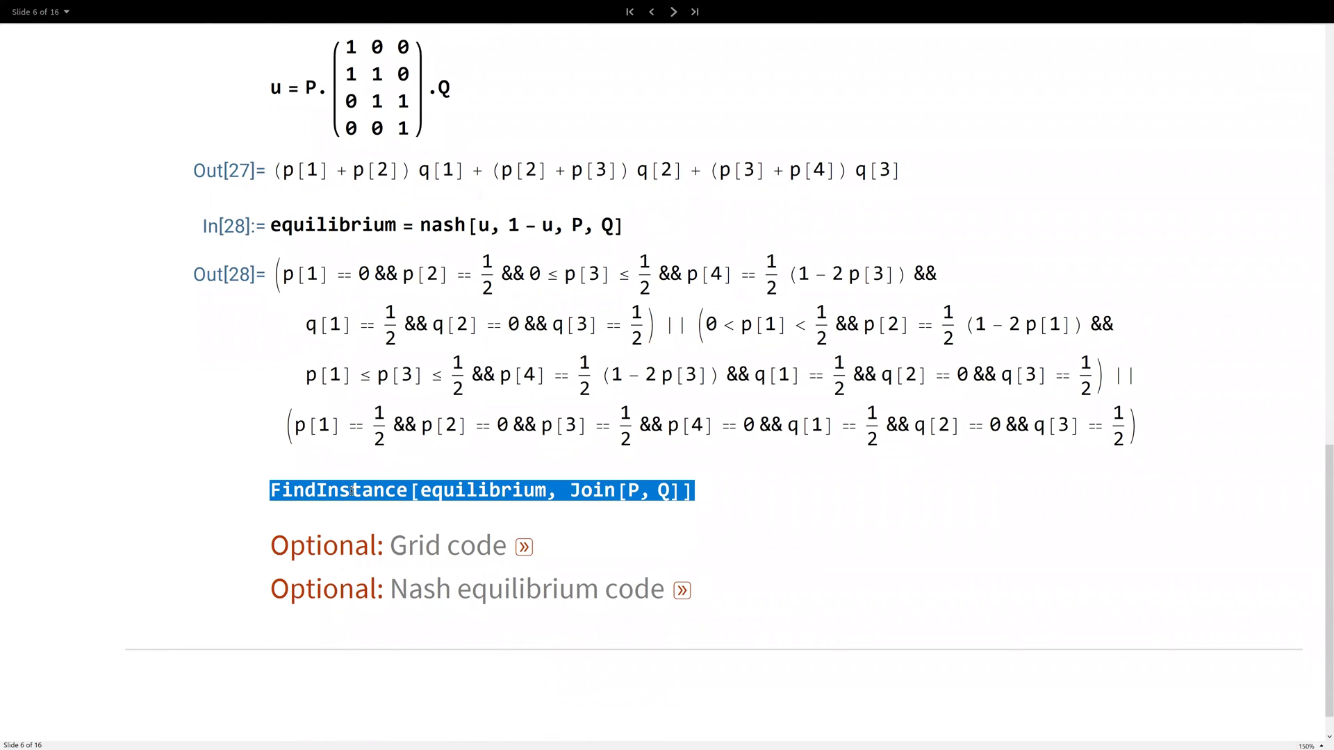
key(shift+Return)
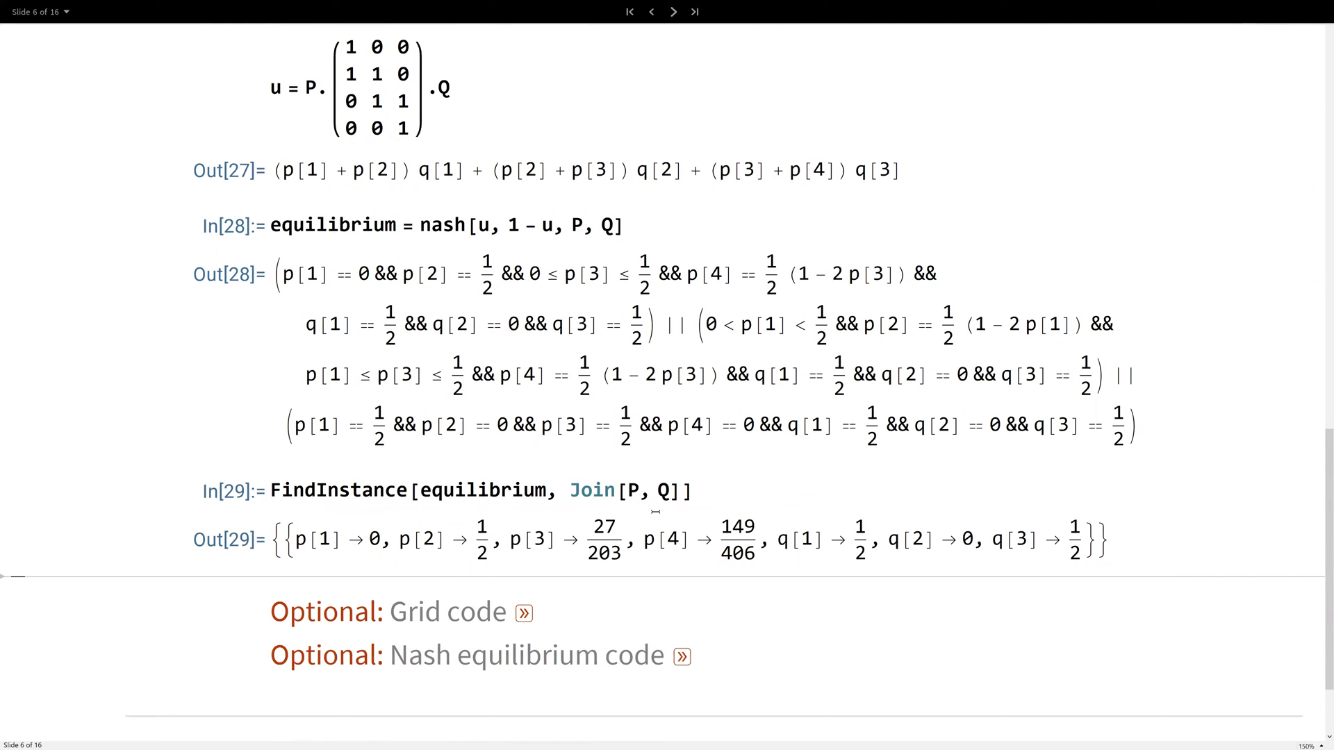
double_click(373, 539)
double_click(483, 533)
drag(506, 539, 754, 537)
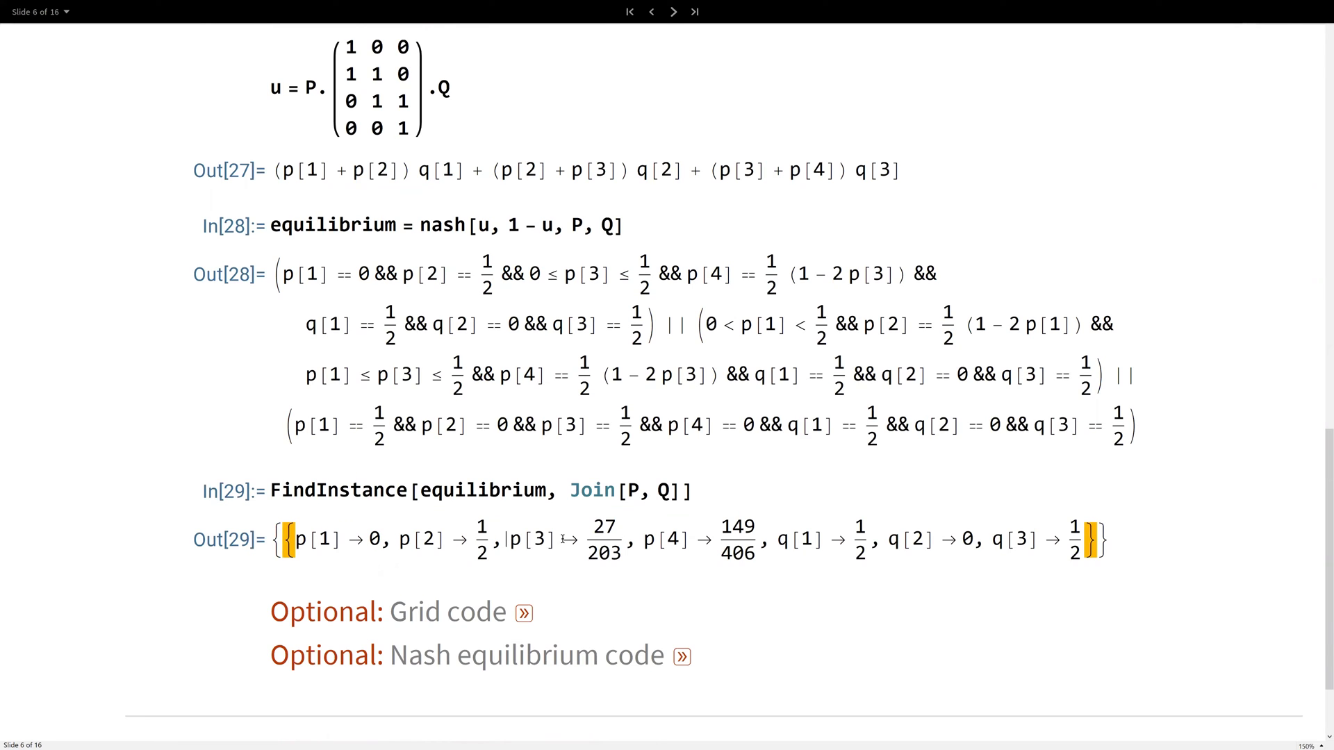
scroll(756, 529, down, 1)
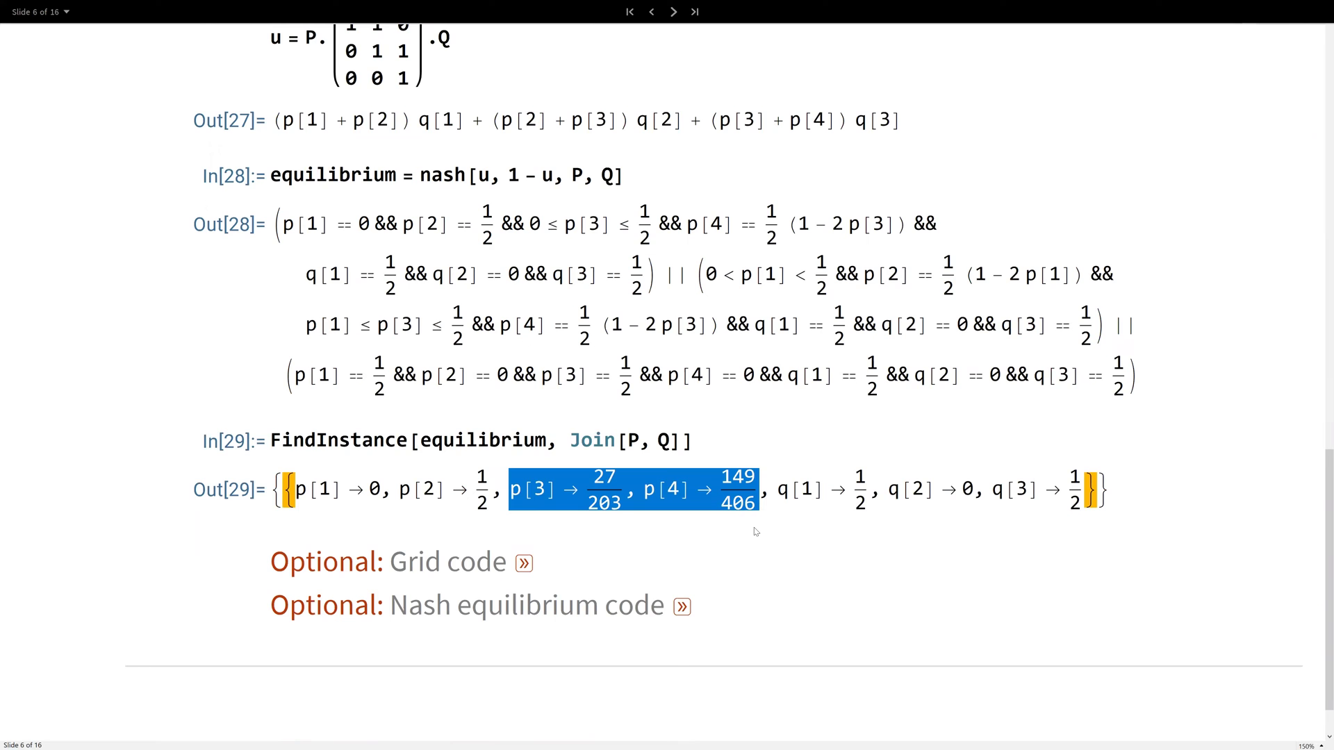
click(758, 526)
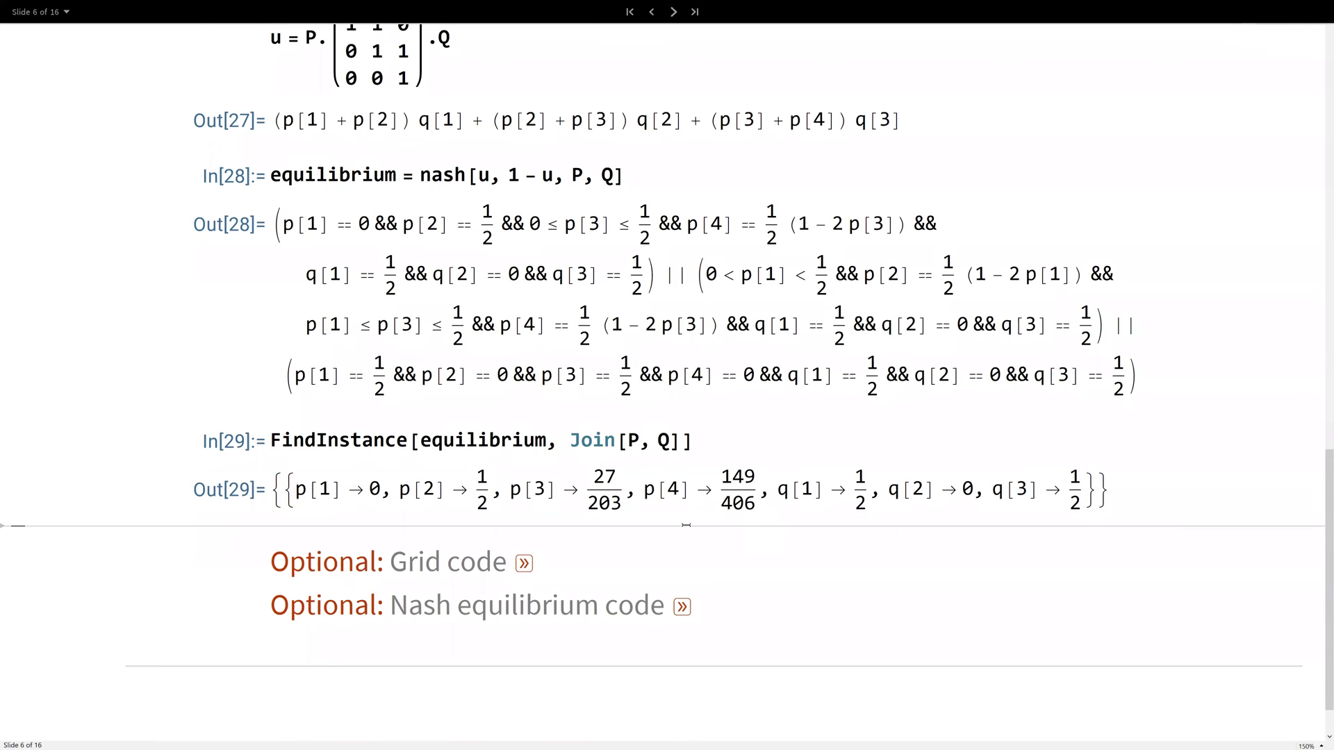
Expand the optional Nash code and highlight the lambdas1 line and Lagrangian conditions
click(682, 610)
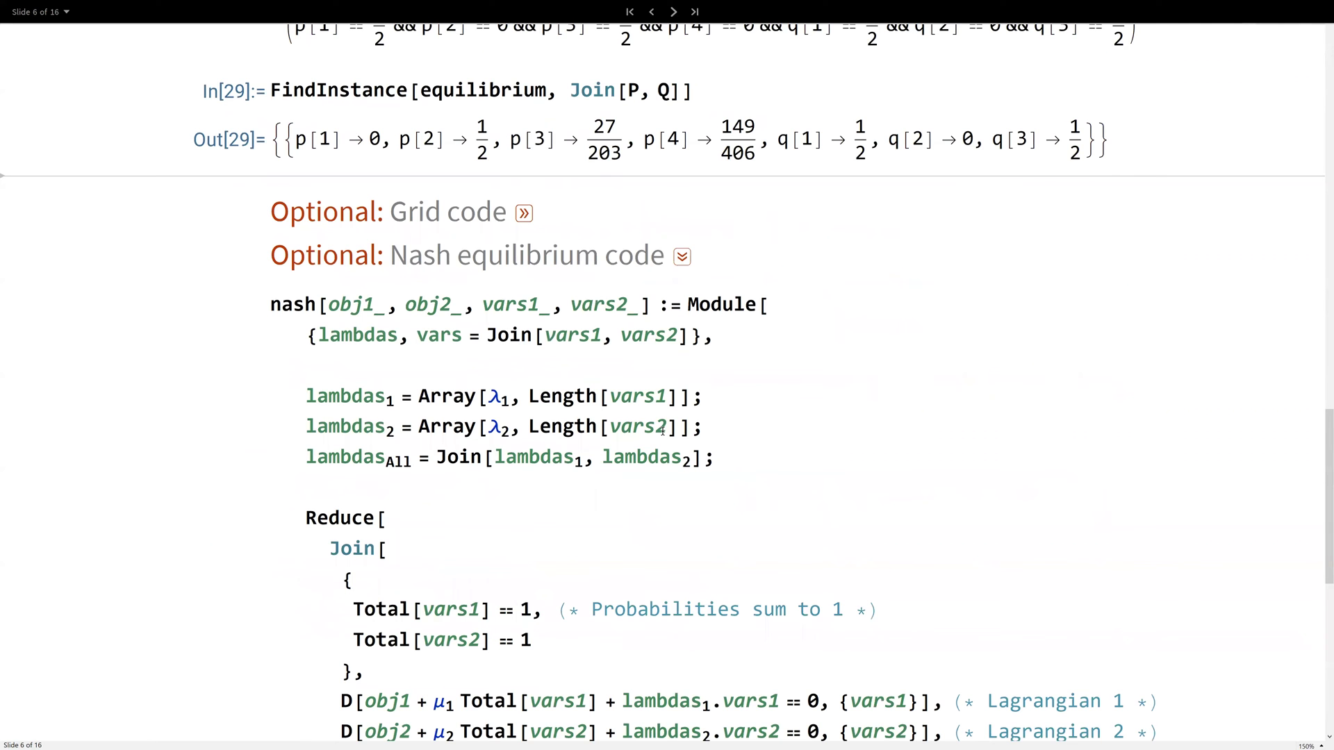
scroll(663, 428, down, 4)
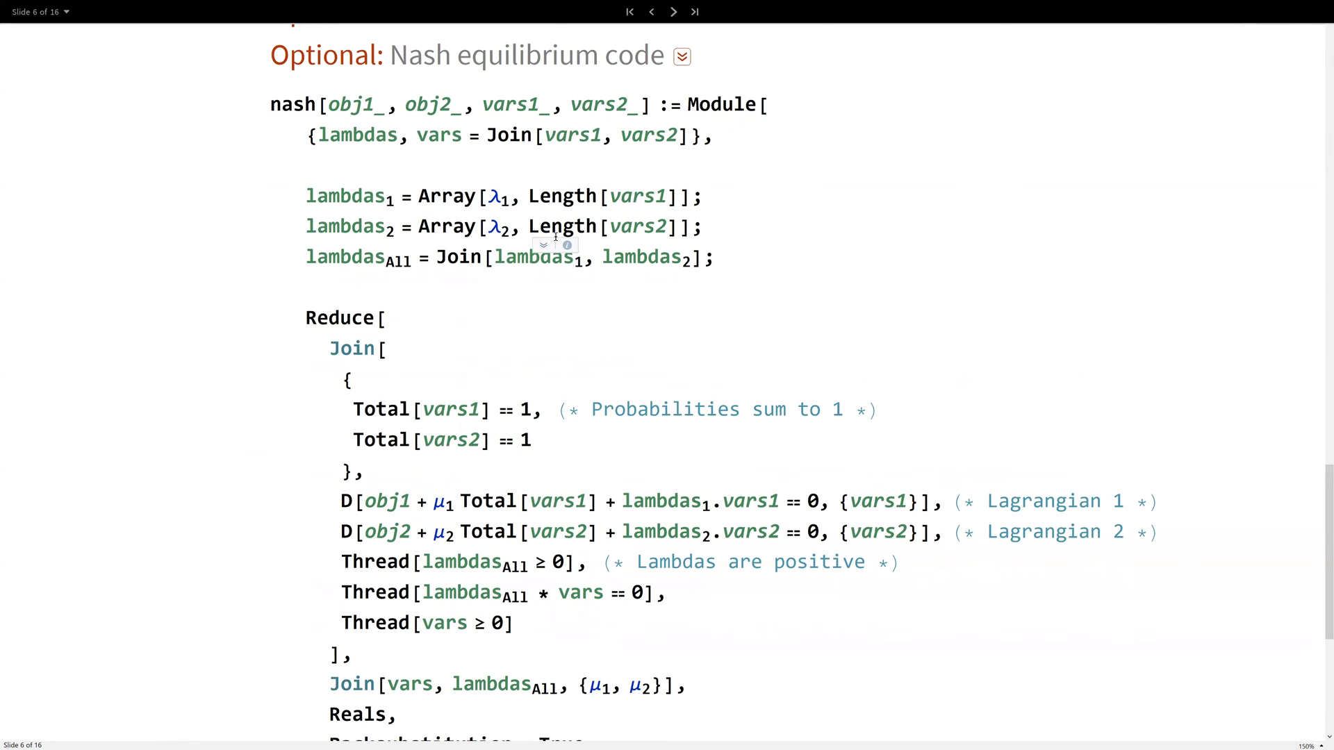
click(416, 196)
key(shift+End)
scroll(412, 309, down, 2)
drag(348, 309, 544, 311)
scroll(341, 309, down, 2)
drag(342, 303, 618, 301)
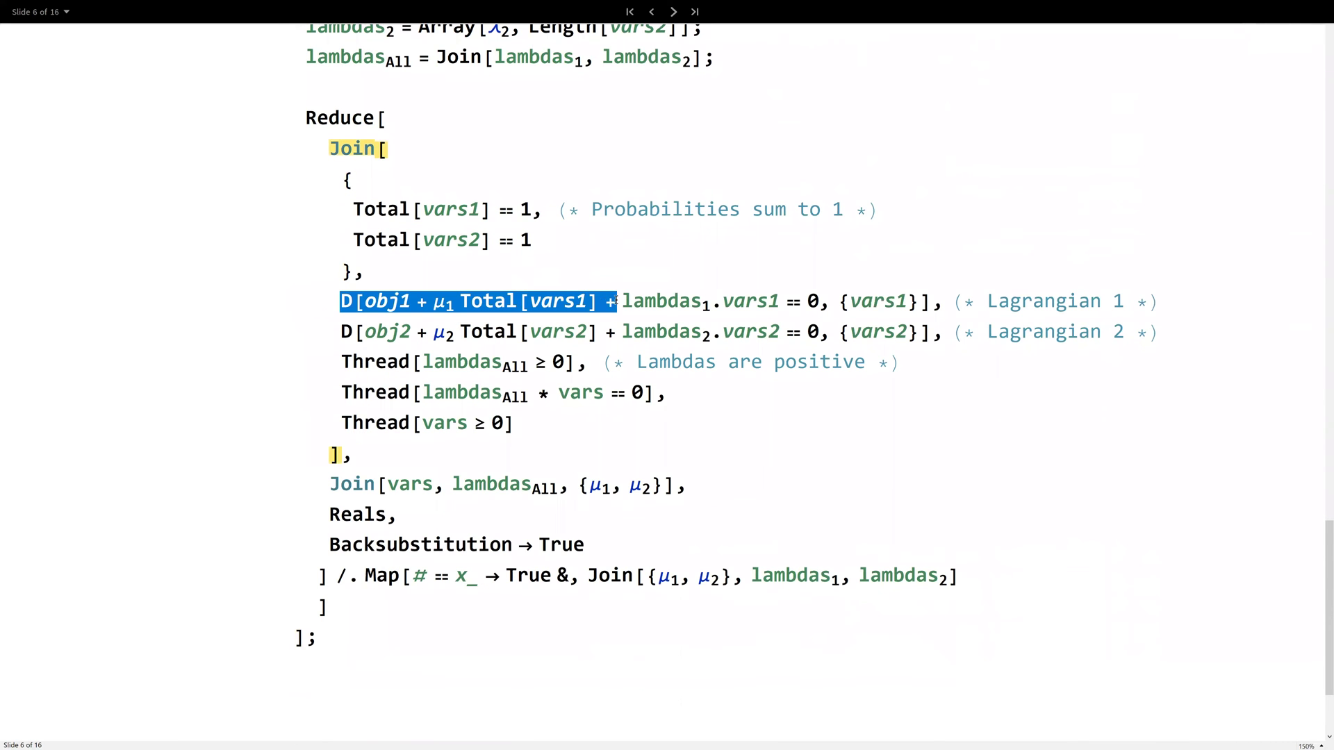
scroll(558, 302, down, 2)
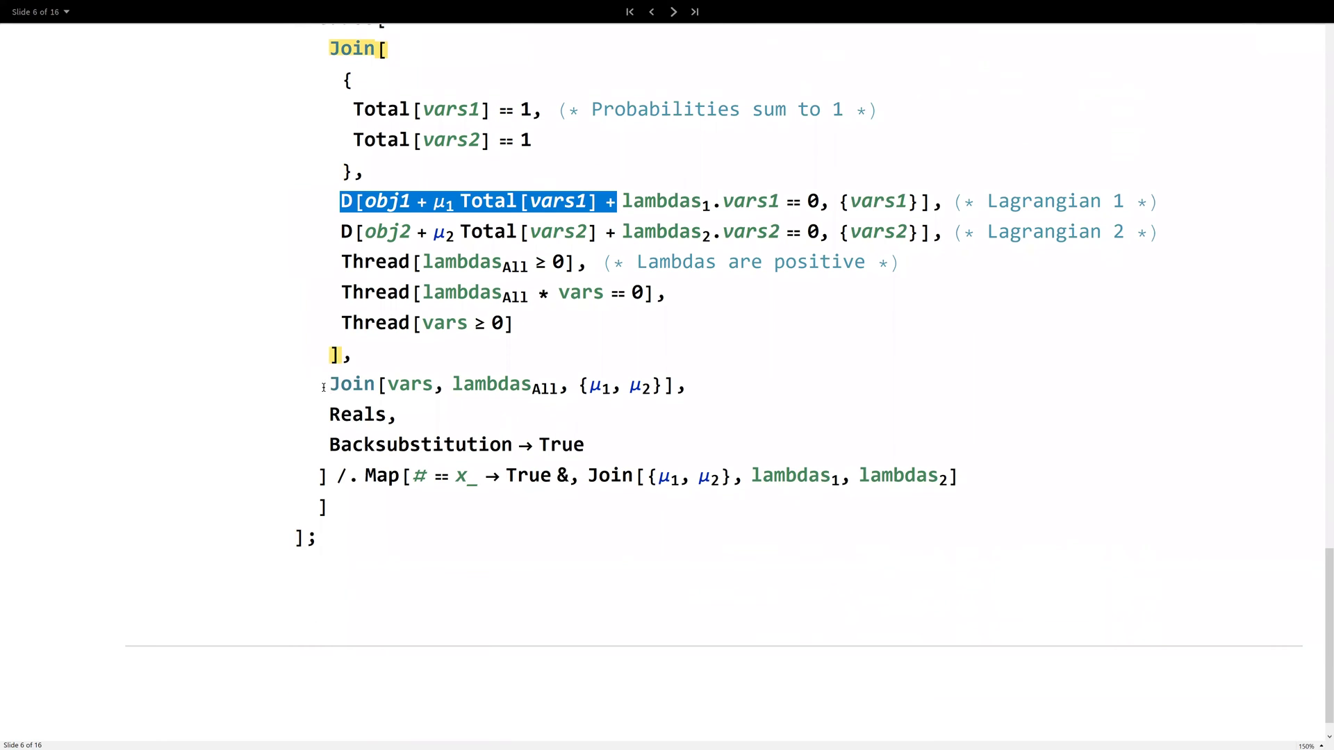
drag(323, 478, 959, 478)
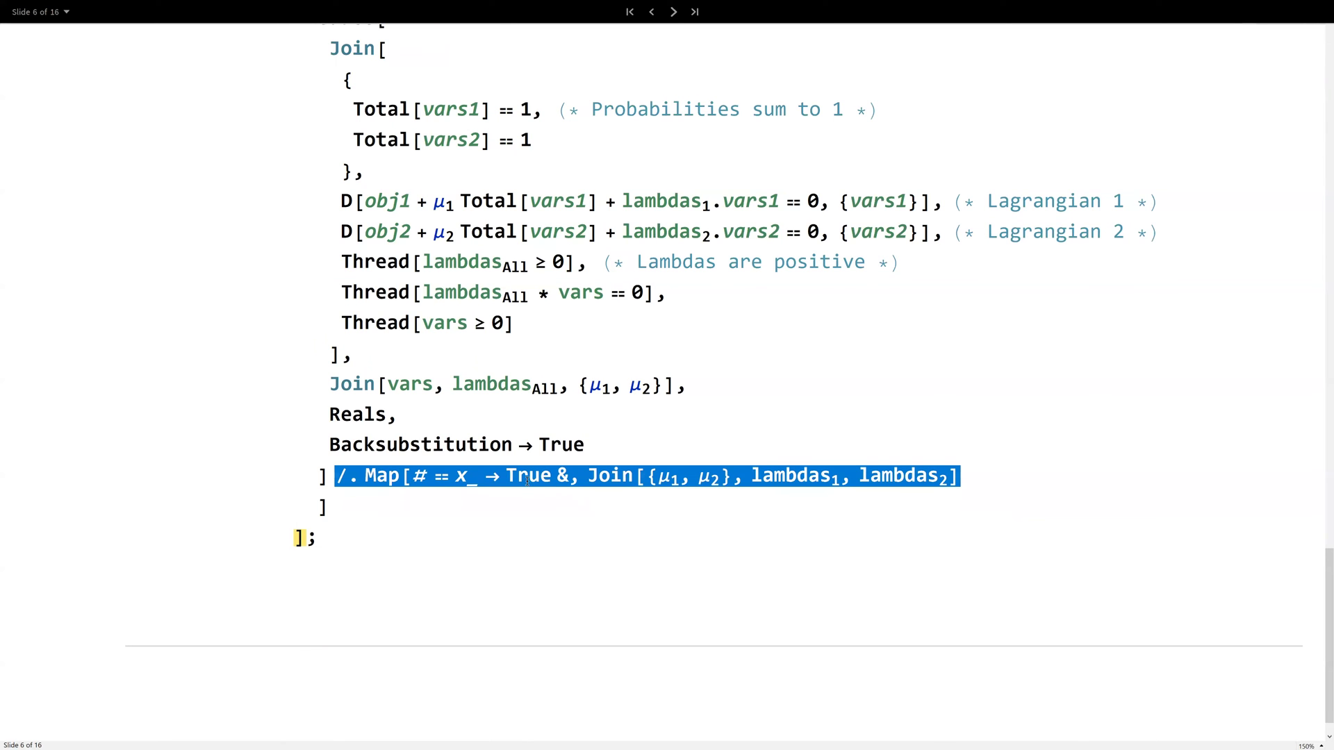
scroll(589, 341, up, 1)
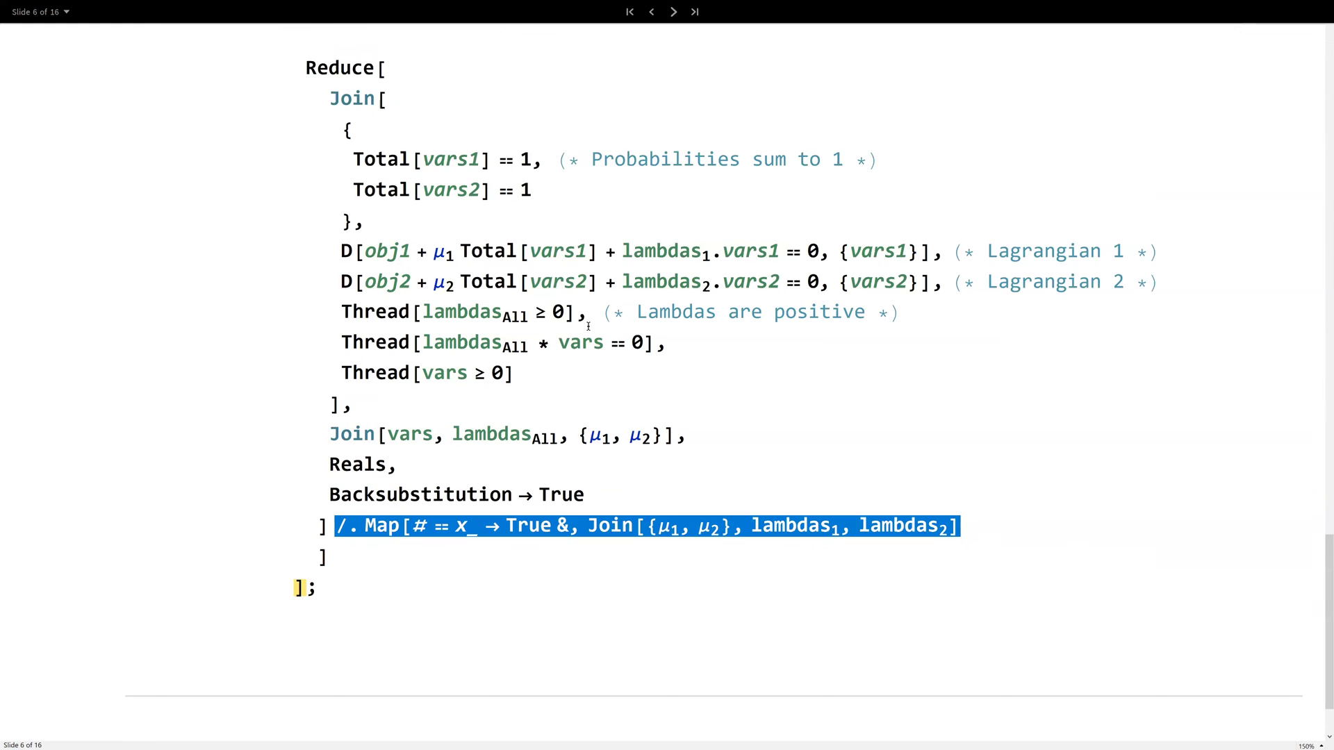
scroll(588, 334, up, 1)
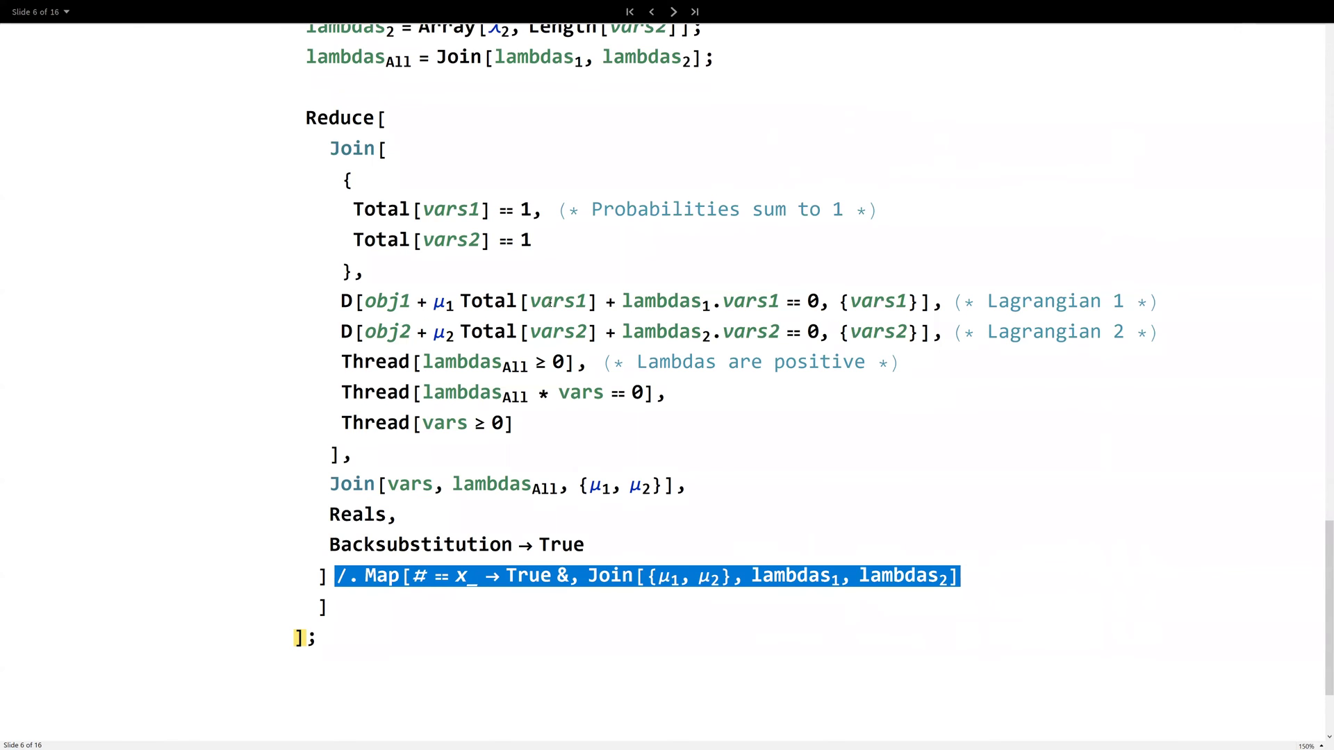
scroll(459, 235, up, 1)
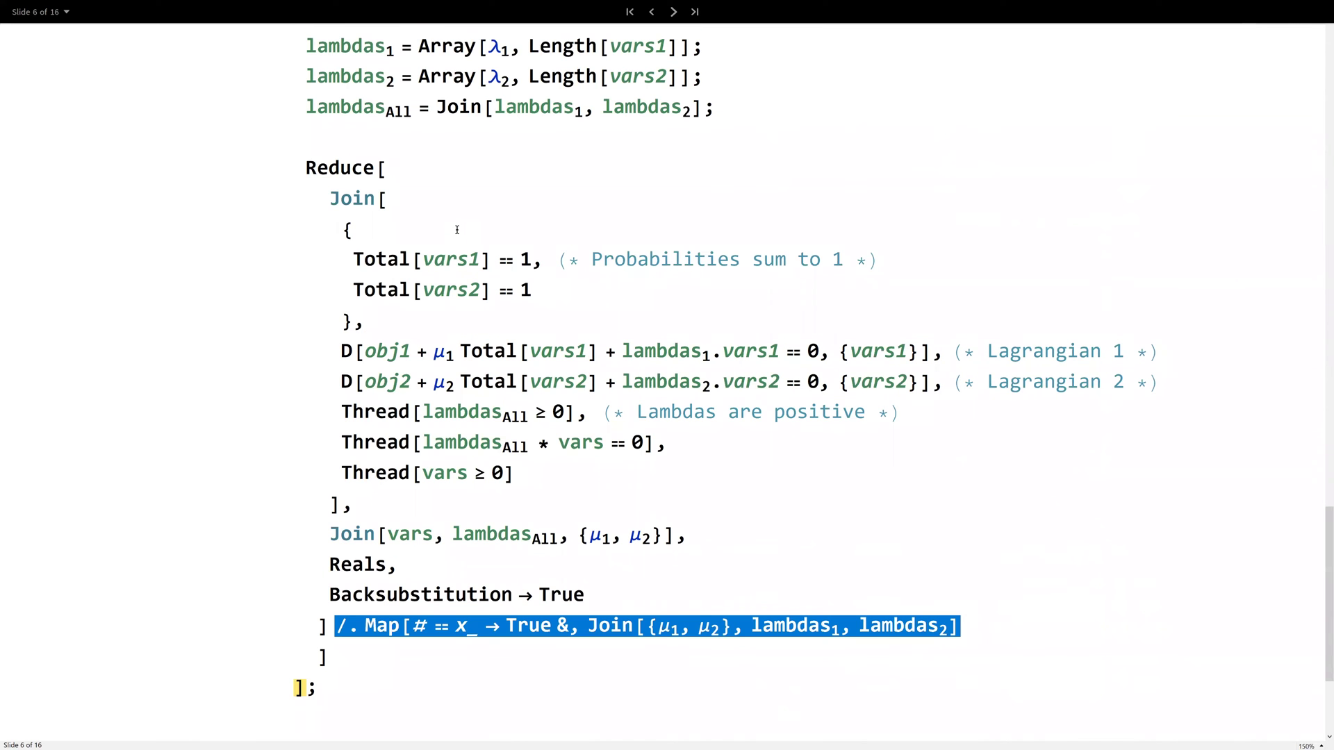
scroll(465, 222, up, 4)
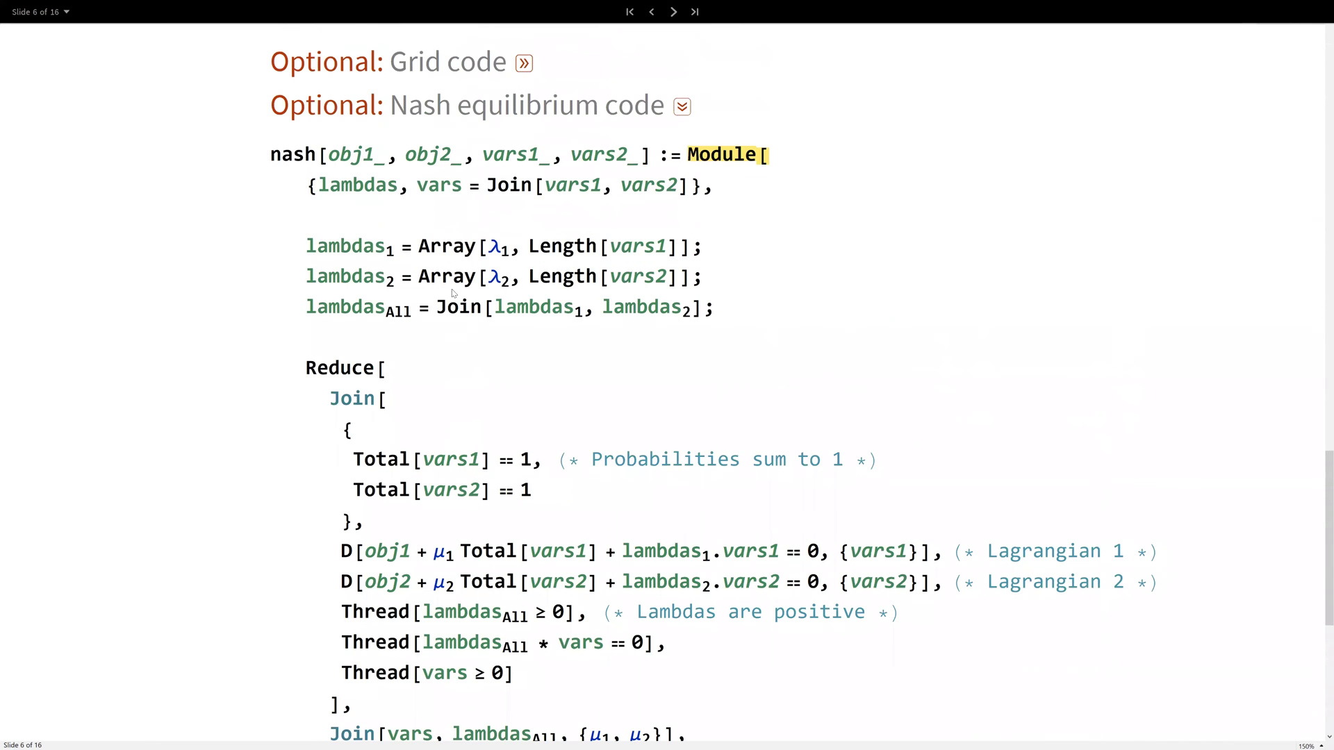
scroll(549, 275, down, 1)
scroll(549, 275, up, 1)
Point out Reduce, Join and Total in the nash code, then start a cell above it
double_click(368, 363)
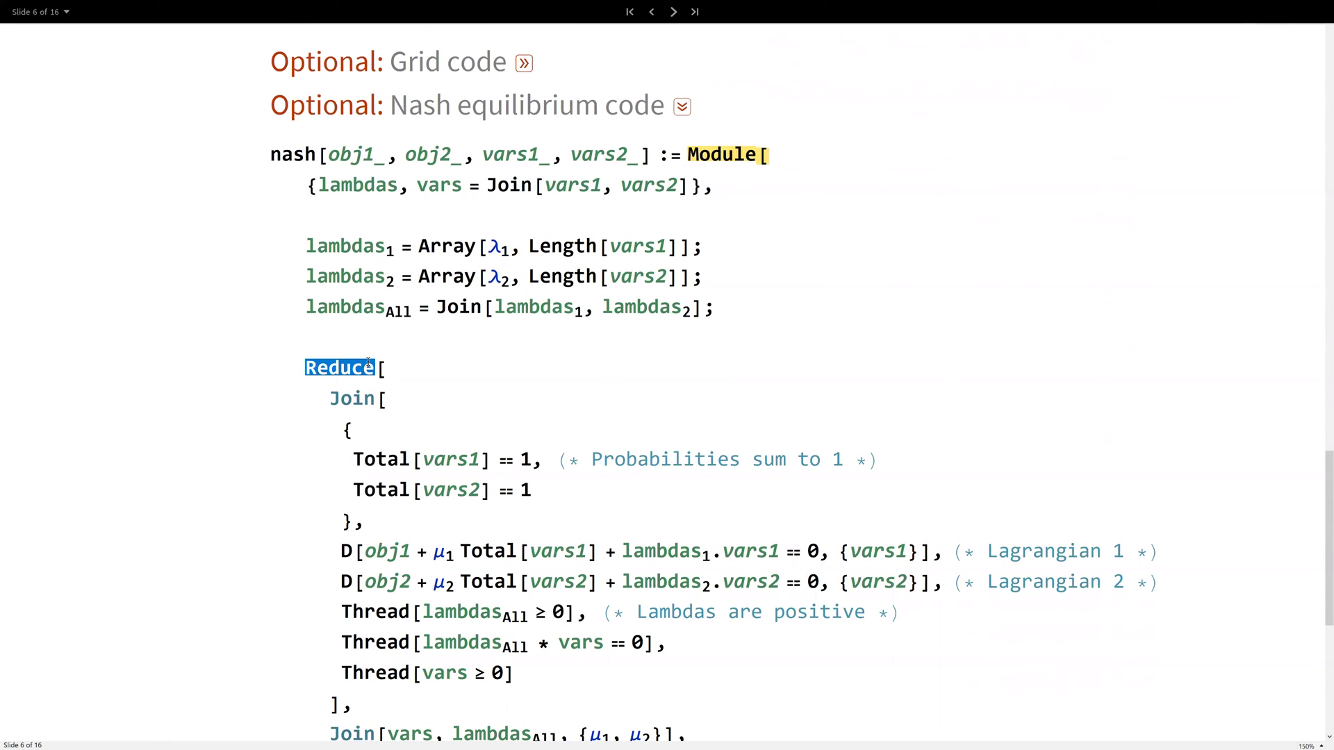
double_click(368, 394)
double_click(387, 455)
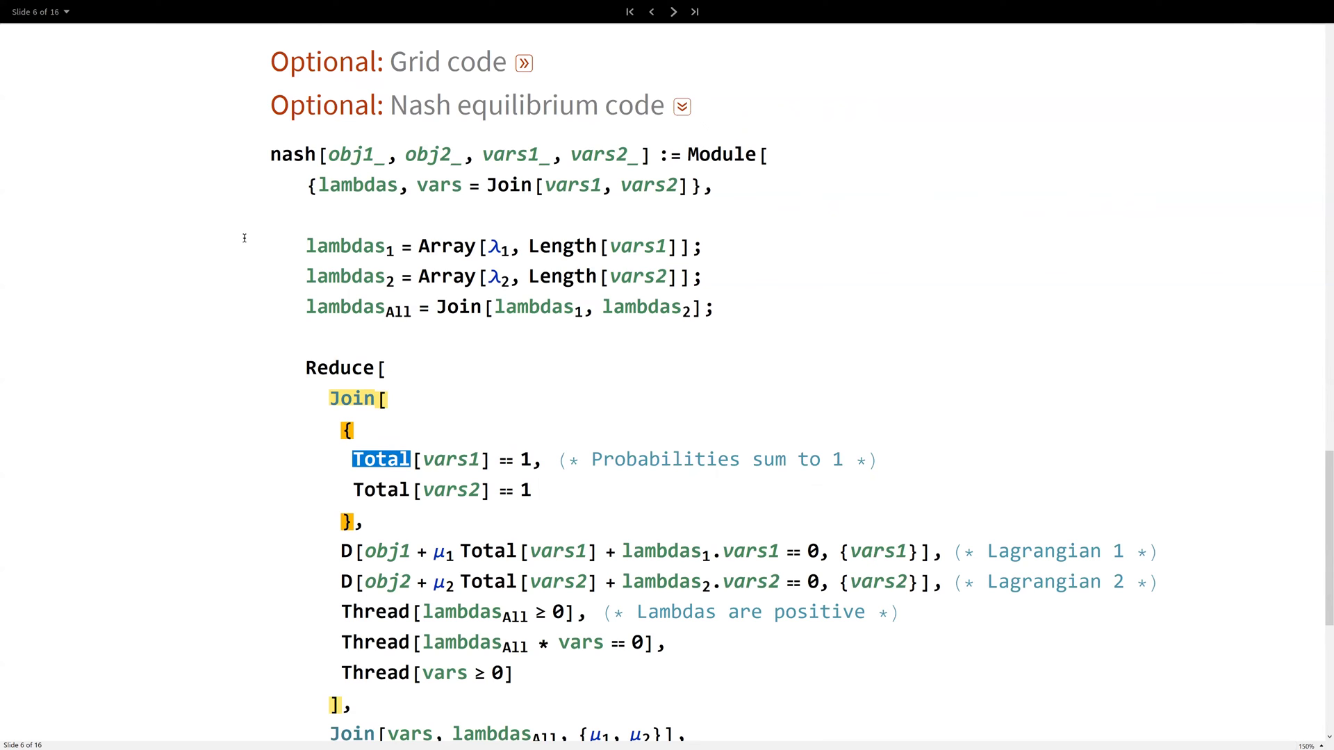
click(450, 127)
mouse_move(447, 246)
text(arry)
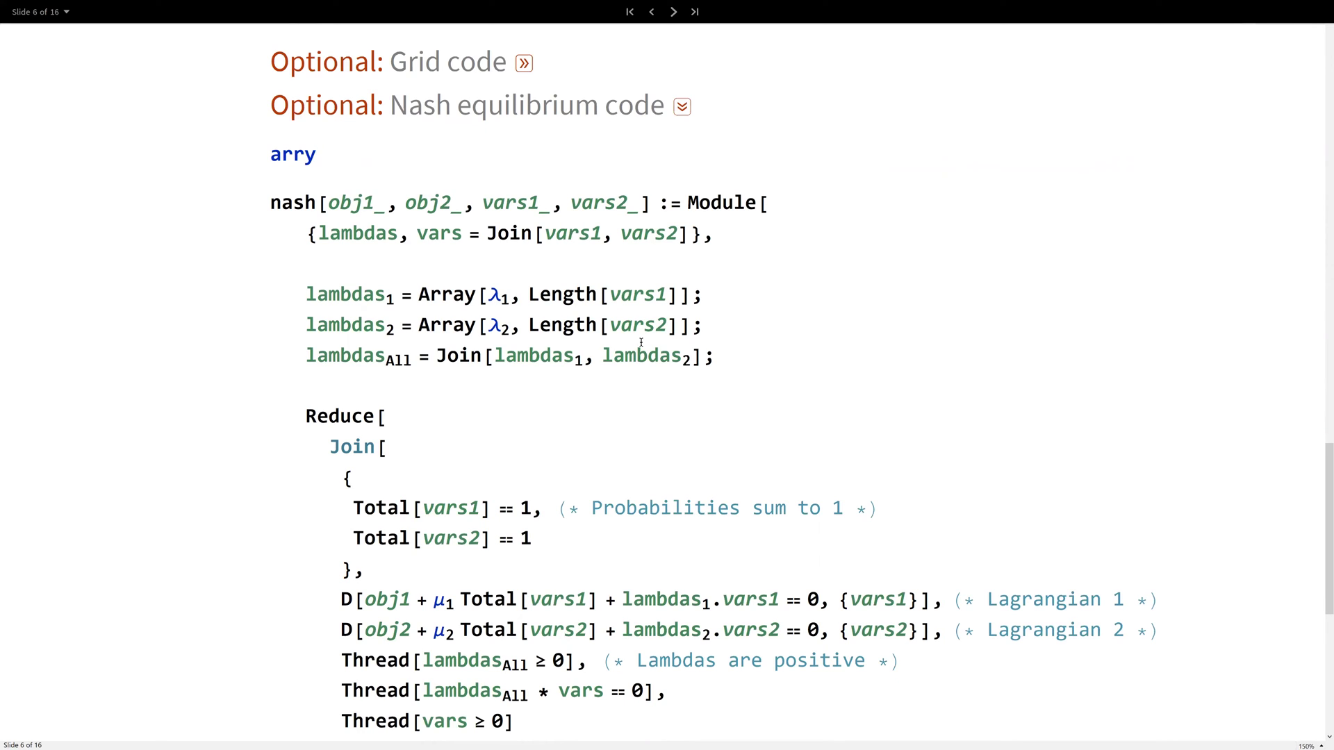
key(Page_Down)
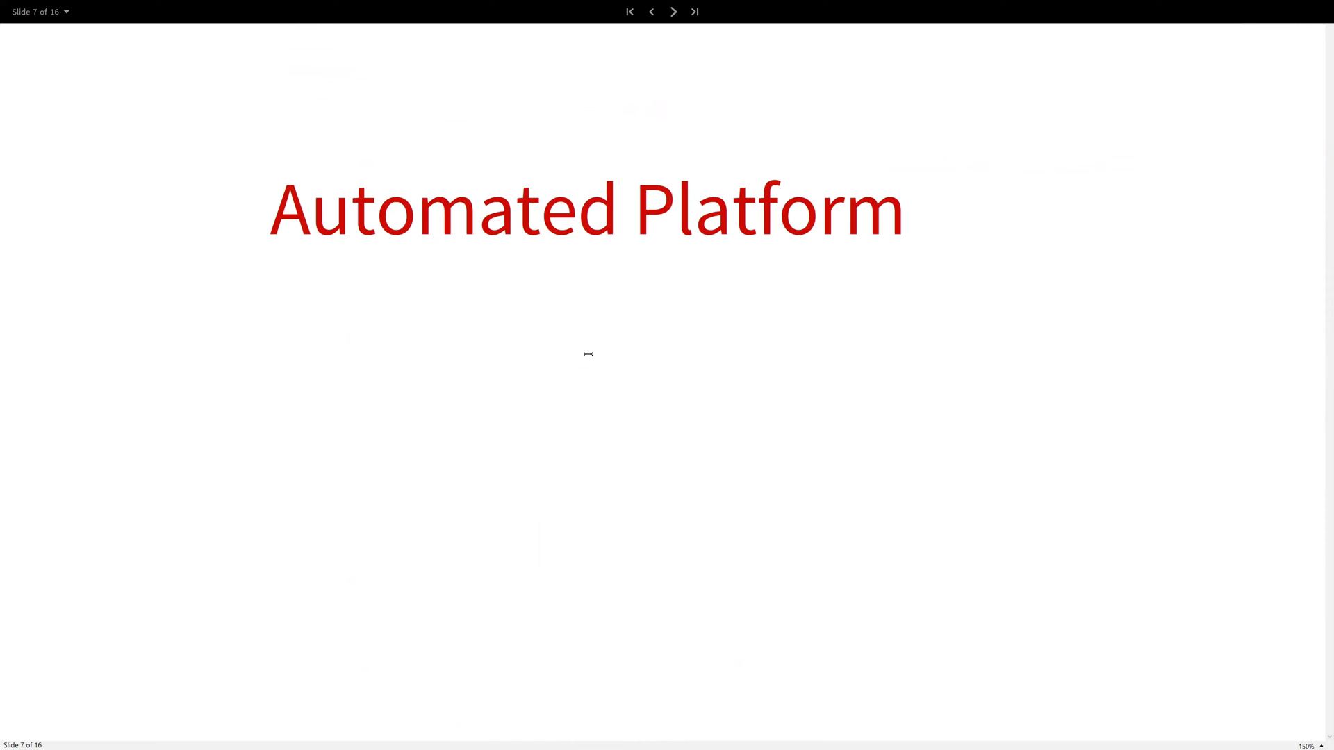
key(Page_Down)
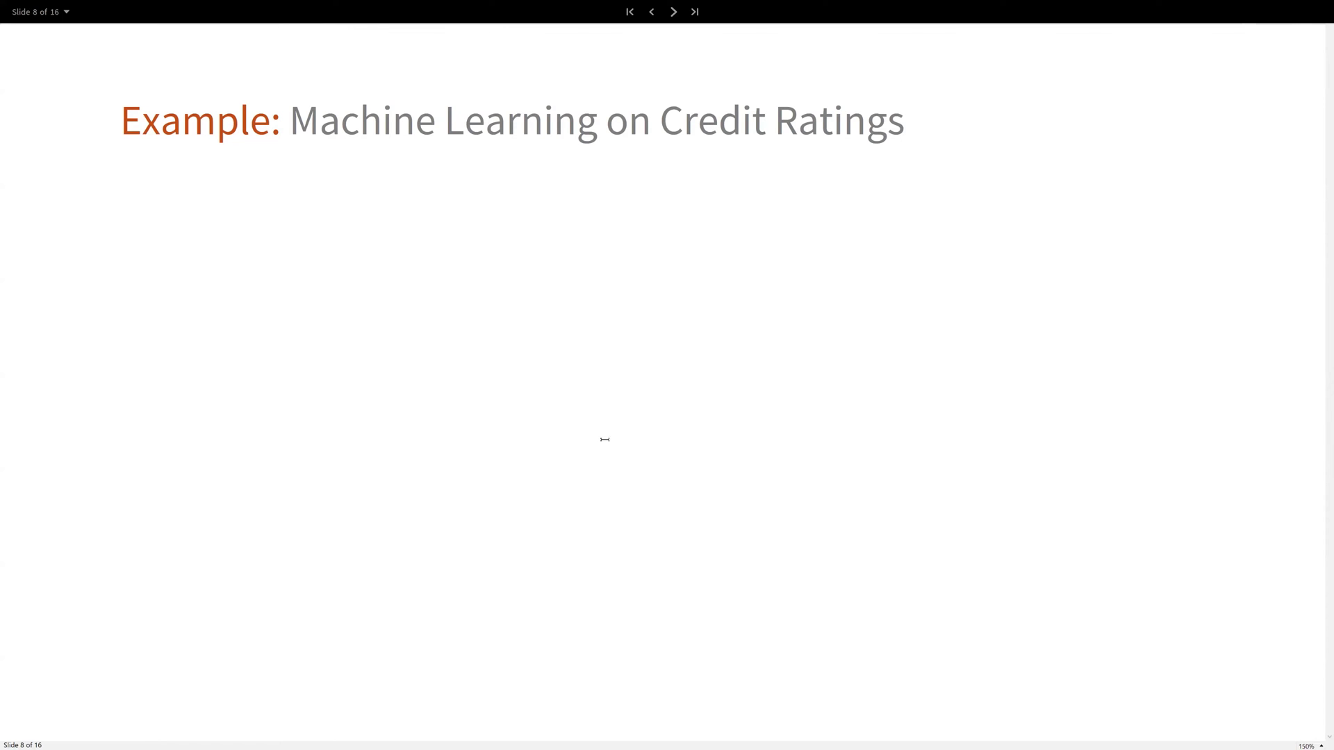
key(Page_Down)
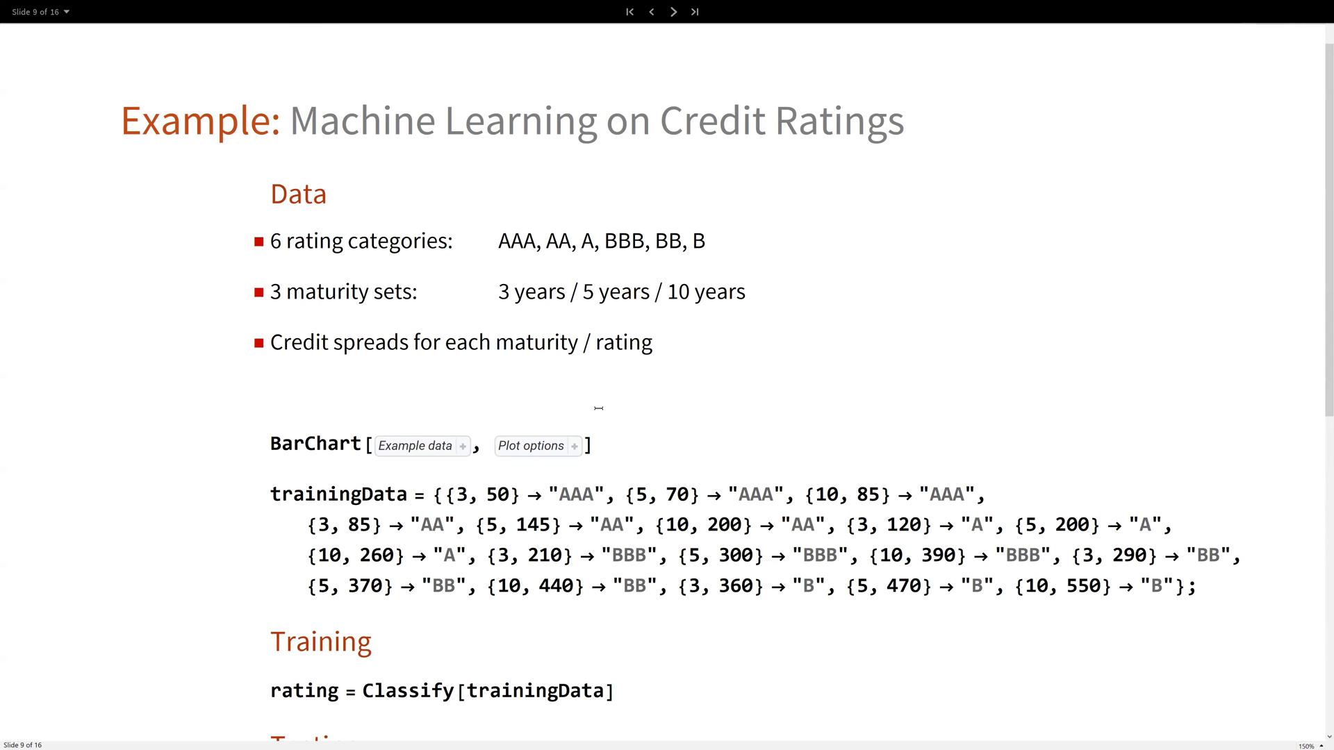
drag(276, 241, 450, 243)
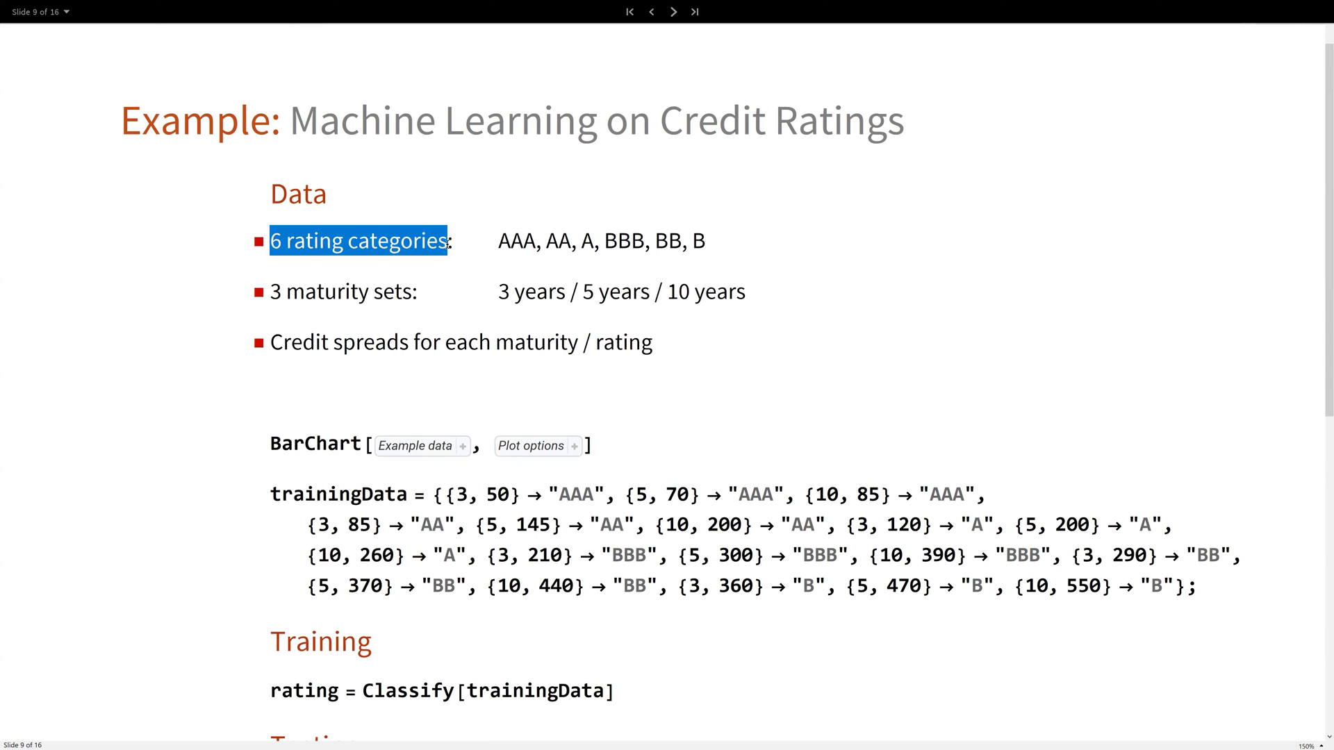
click(521, 241)
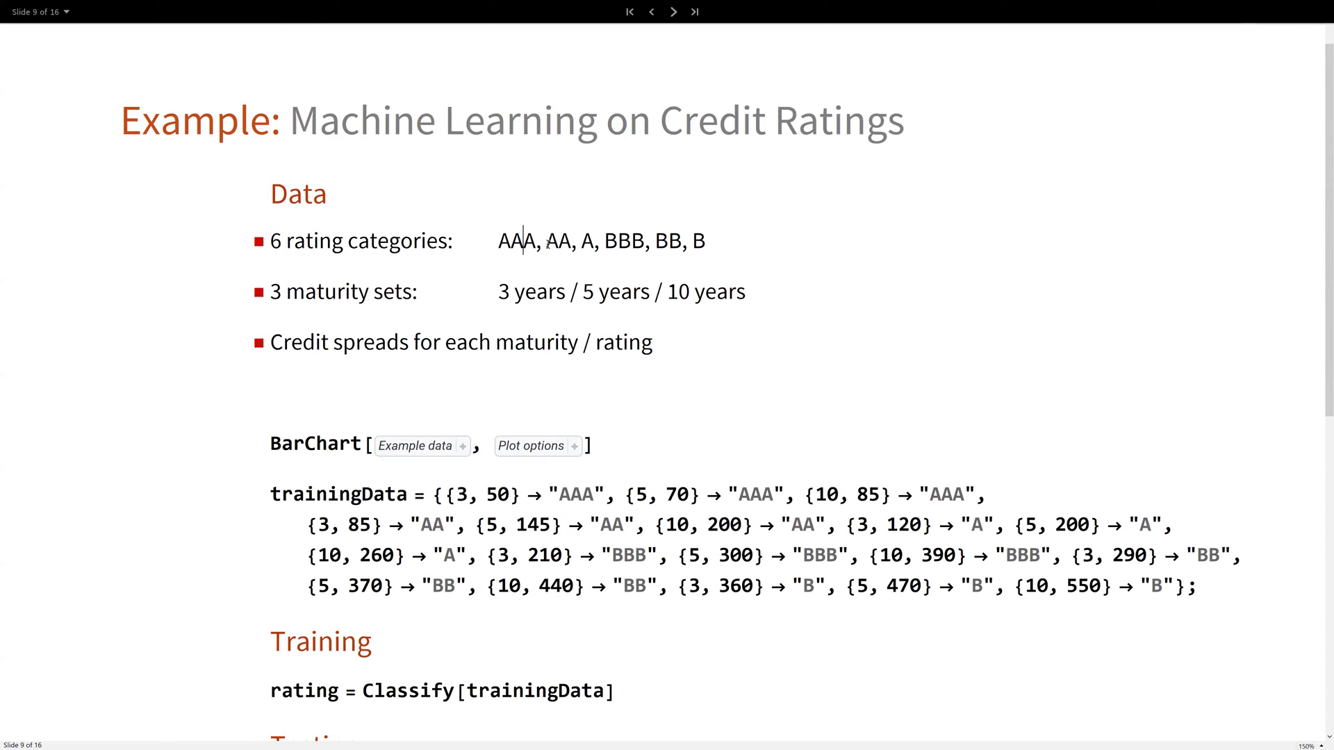
double_click(690, 241)
drag(499, 292, 562, 293)
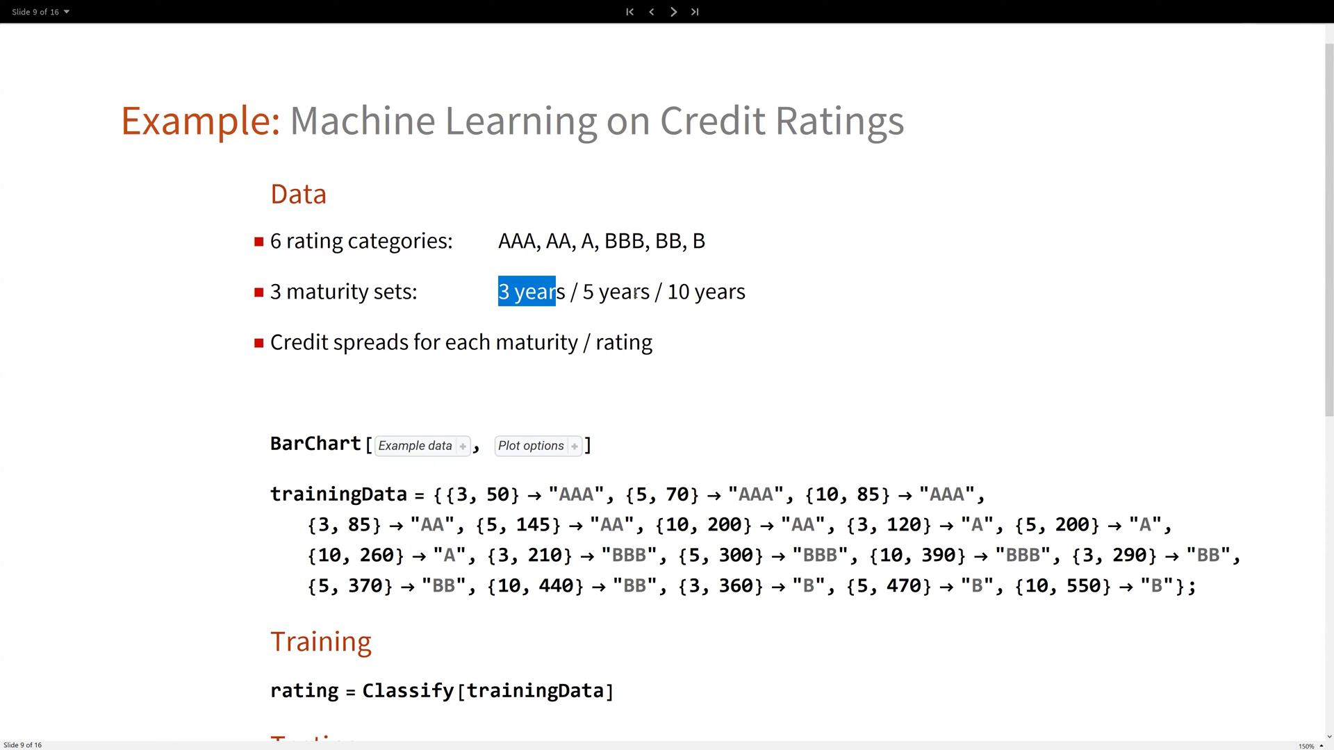
scroll(485, 308, down, 1)
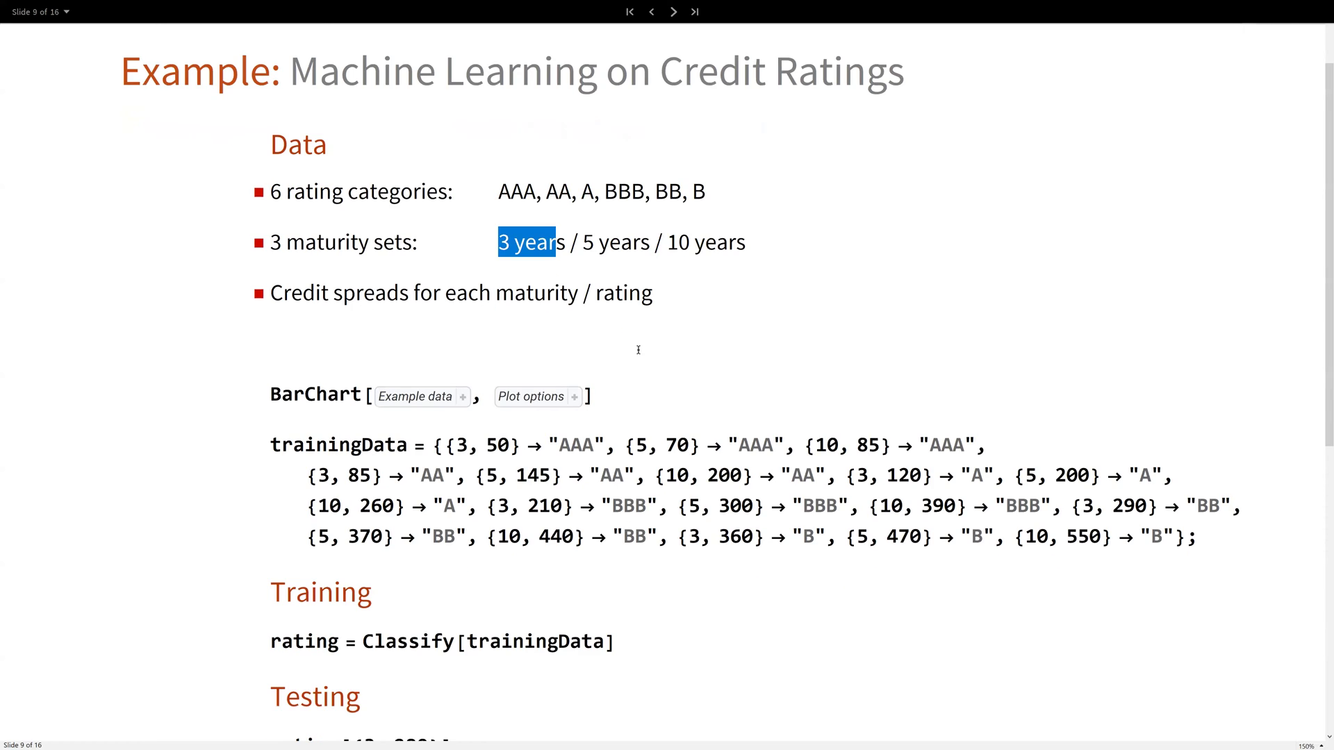
scroll(656, 344, down, 1)
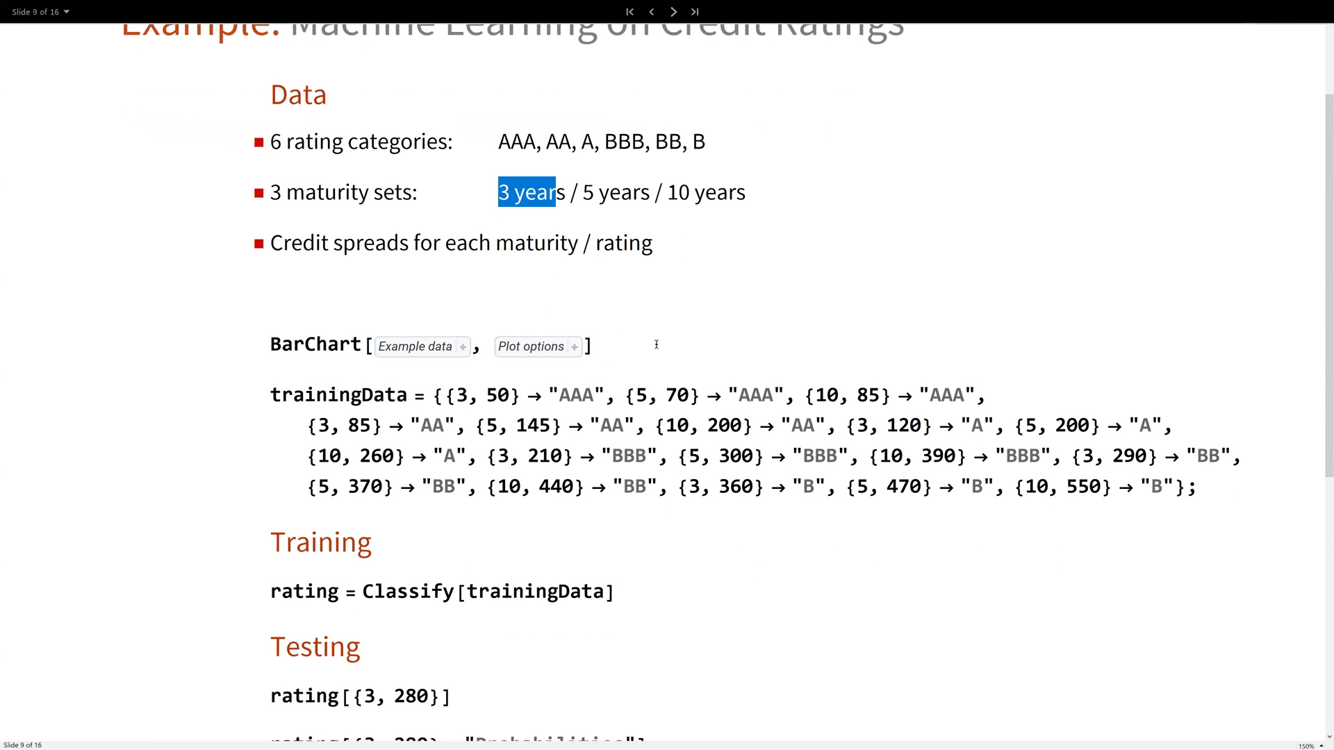
Evaluate the BarChart[Example data, Plot options] cell to chart credit spreads for 3, 5 and 10 years
click(608, 344)
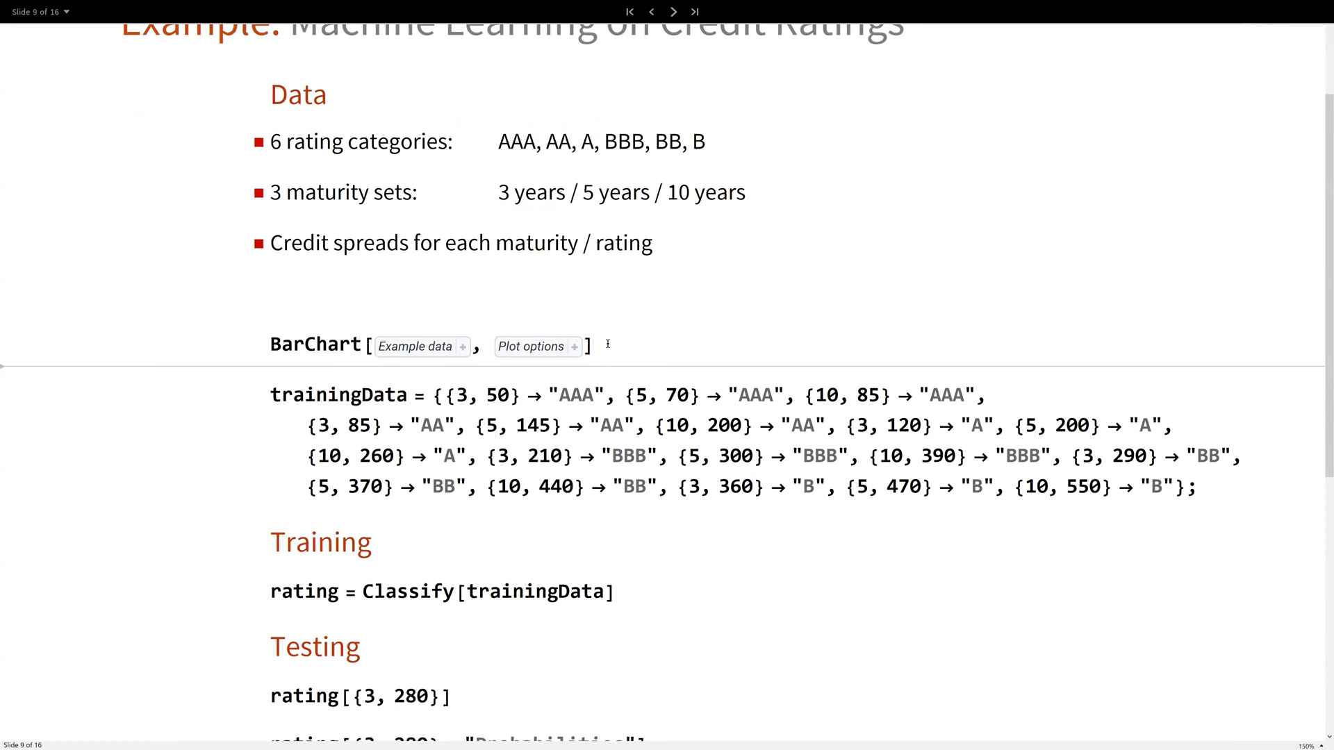
key(shift+Return)
scroll(686, 404, down, 2)
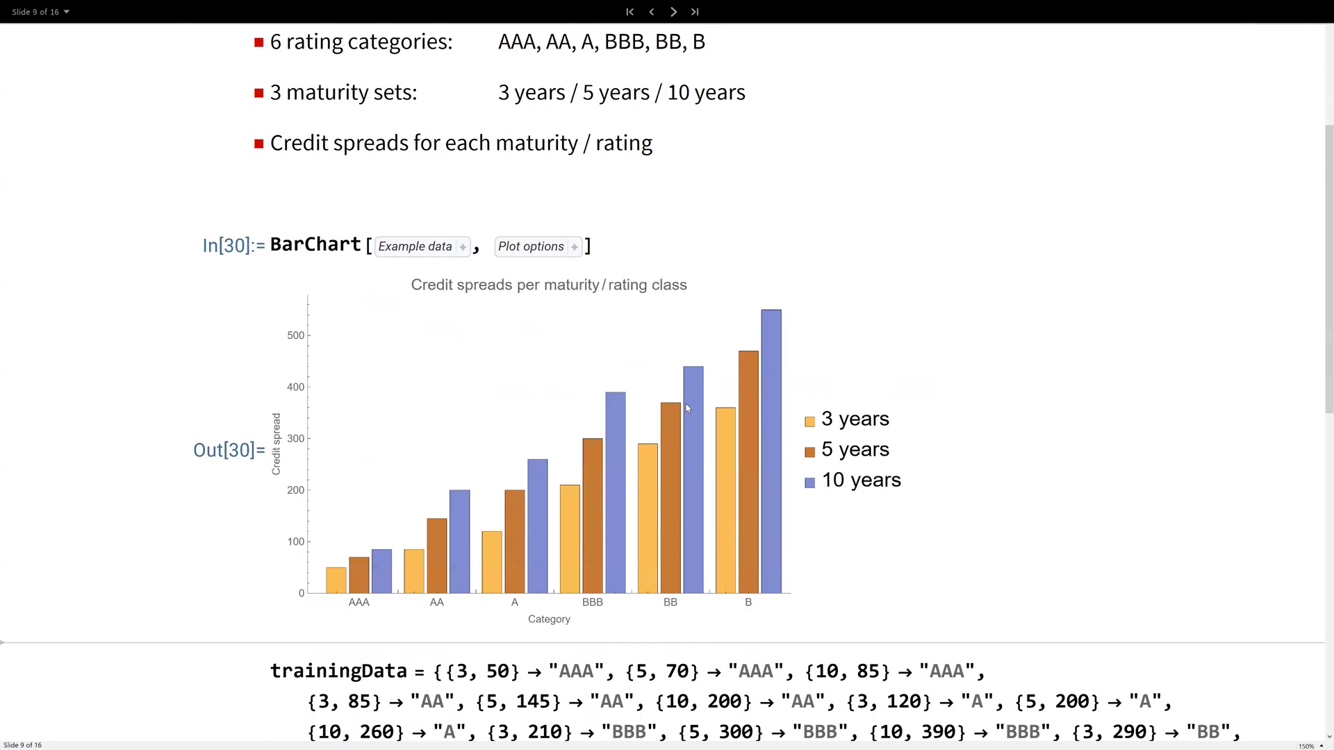
scroll(686, 403, down, 2)
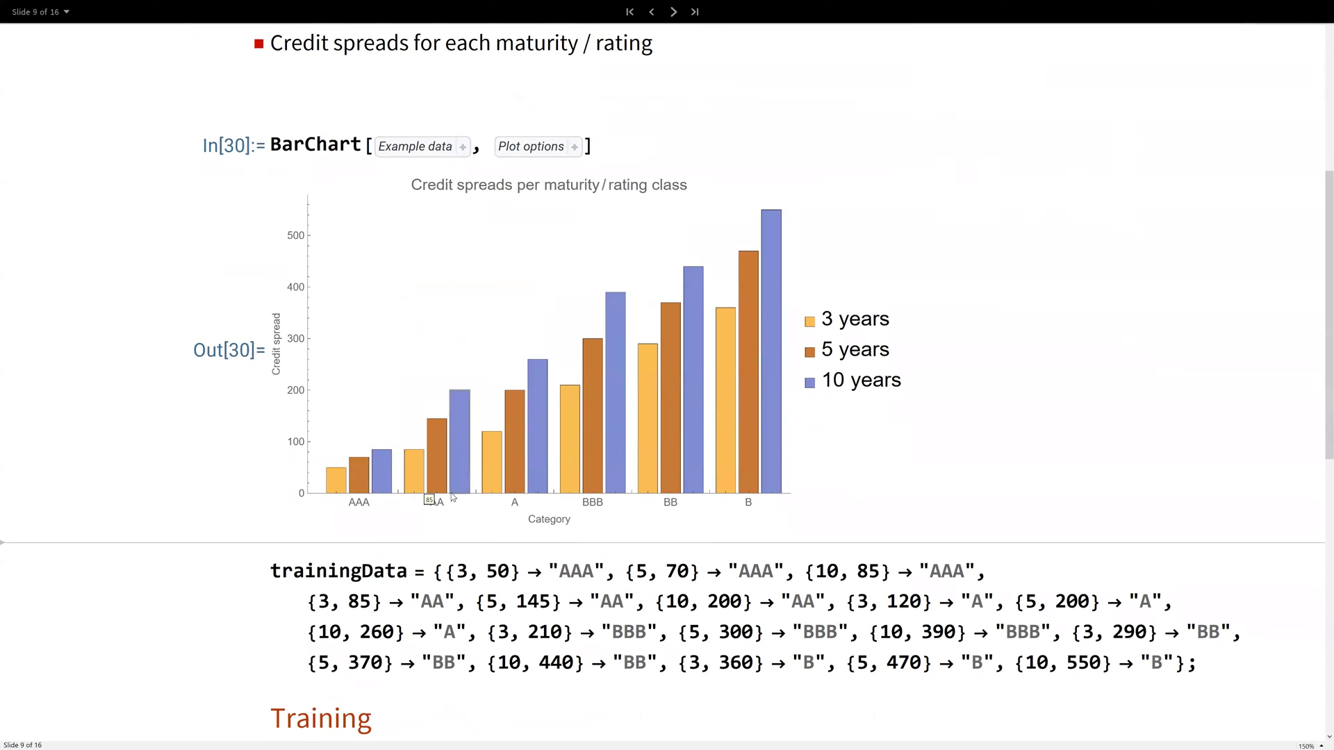
scroll(528, 481, up, 3)
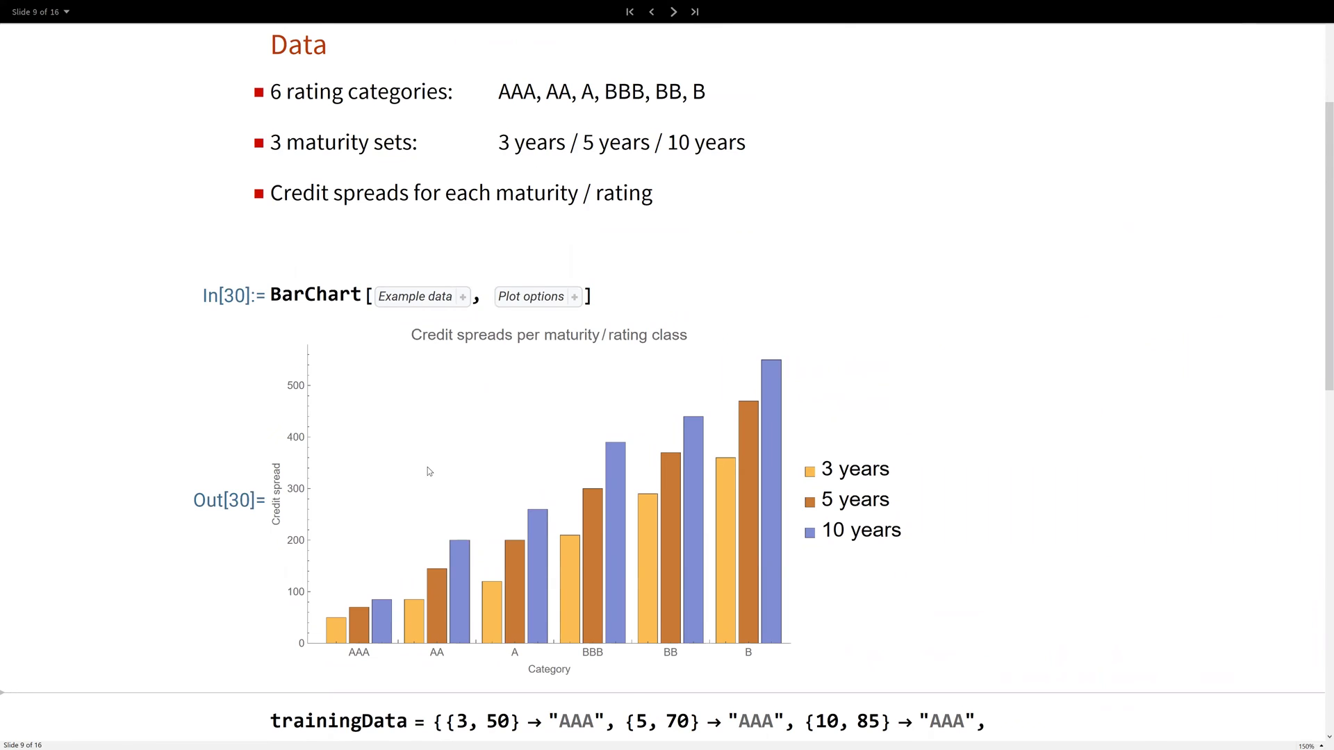
scroll(427, 428, down, 2)
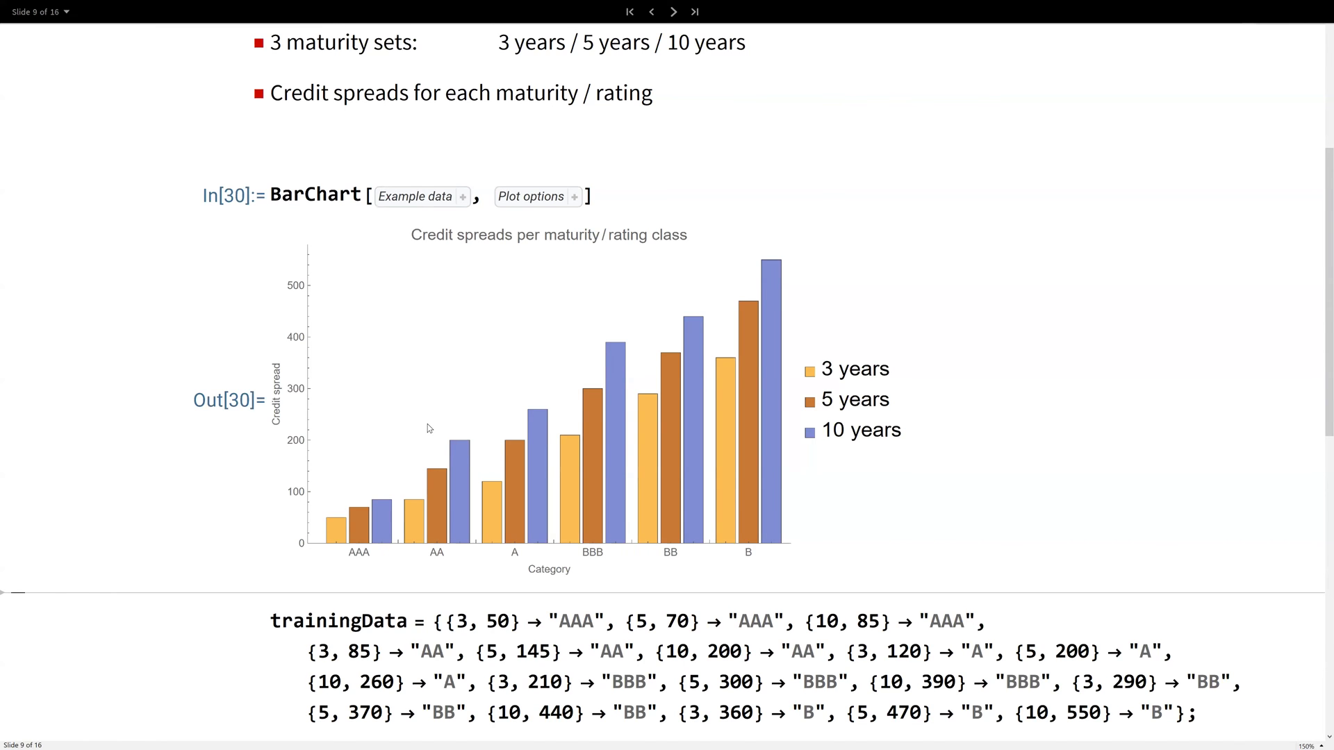
scroll(427, 425, up, 1)
scroll(490, 420, up, 1)
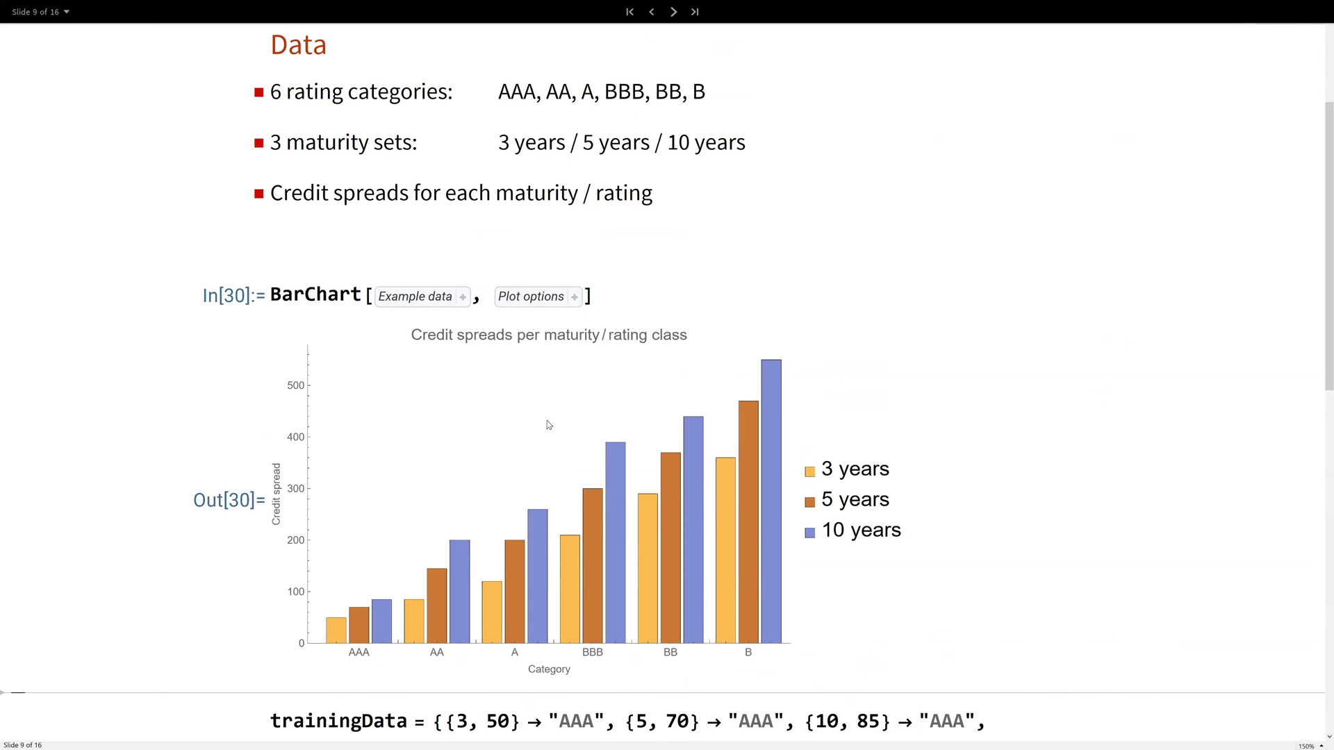
scroll(666, 365, down, 2)
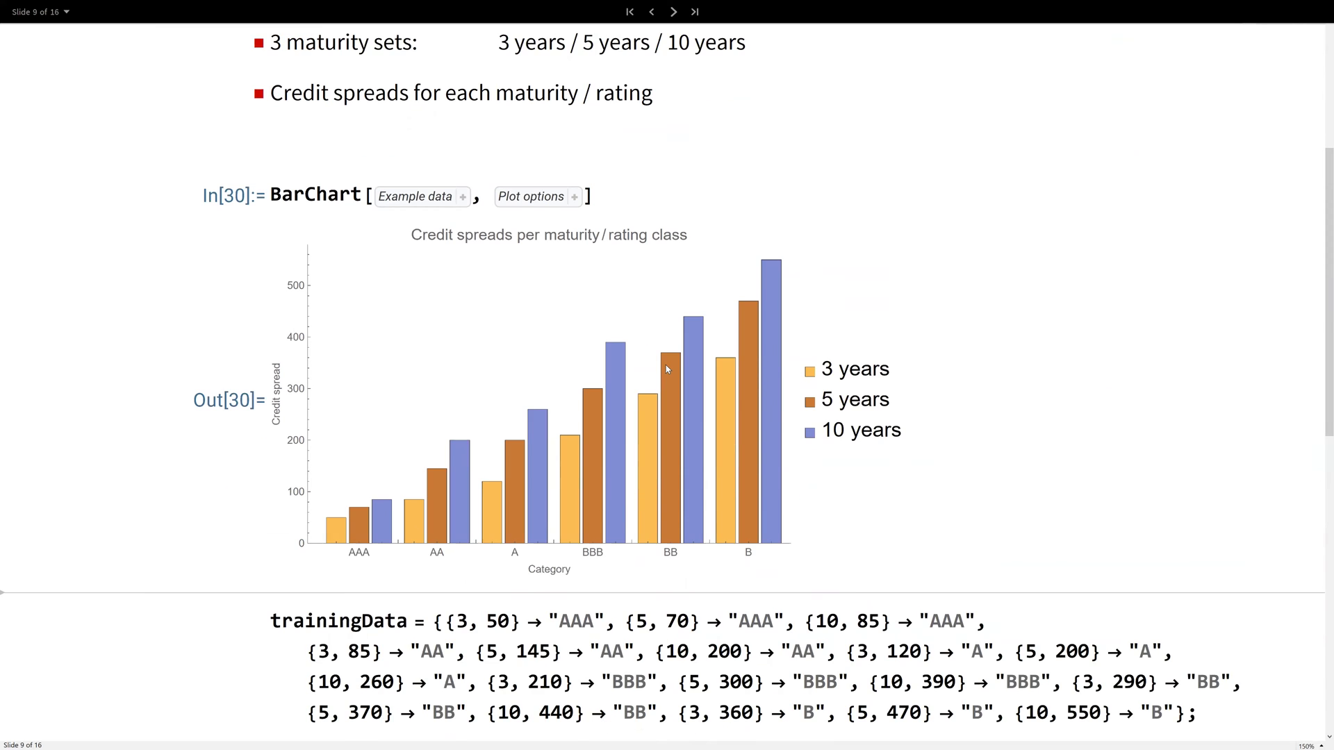
scroll(666, 365, down, 2)
scroll(643, 423, down, 3)
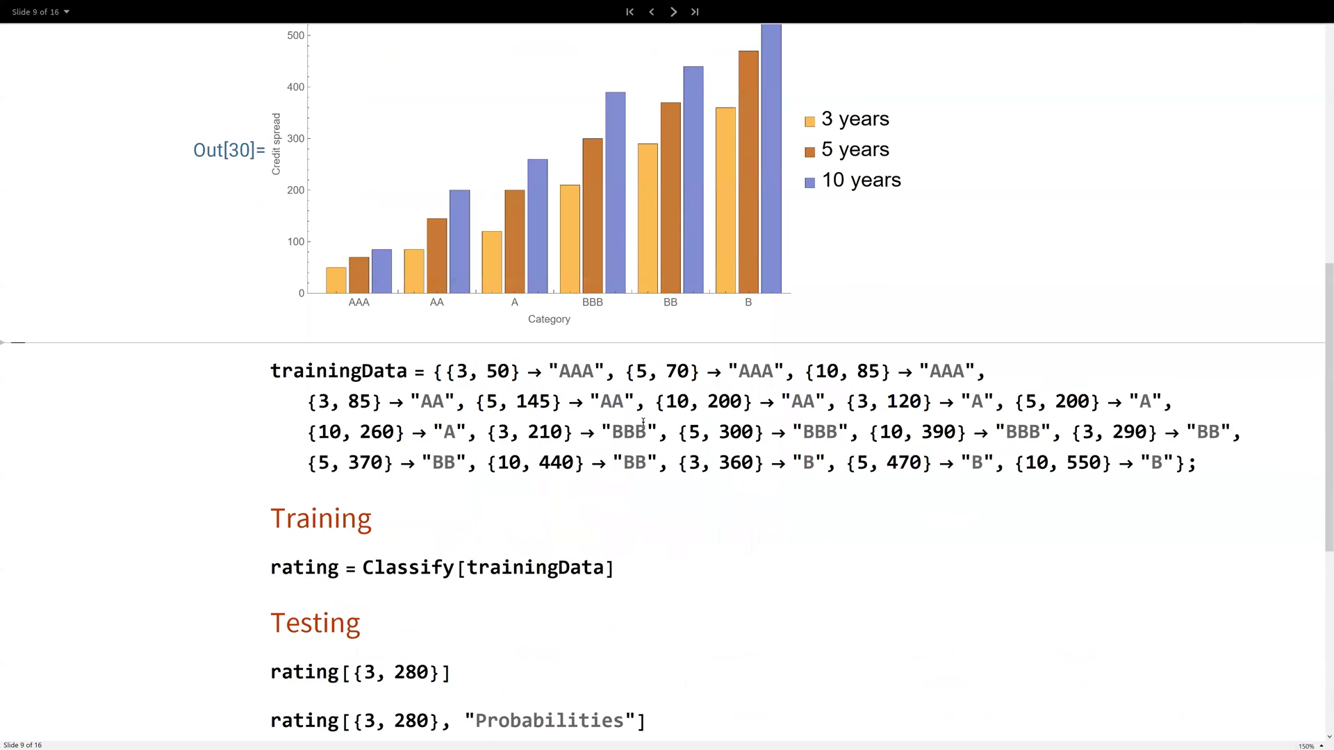
Highlight and evaluate the trainingData list of rating-labelled credit-spread examples
drag(1199, 463, 649, 462)
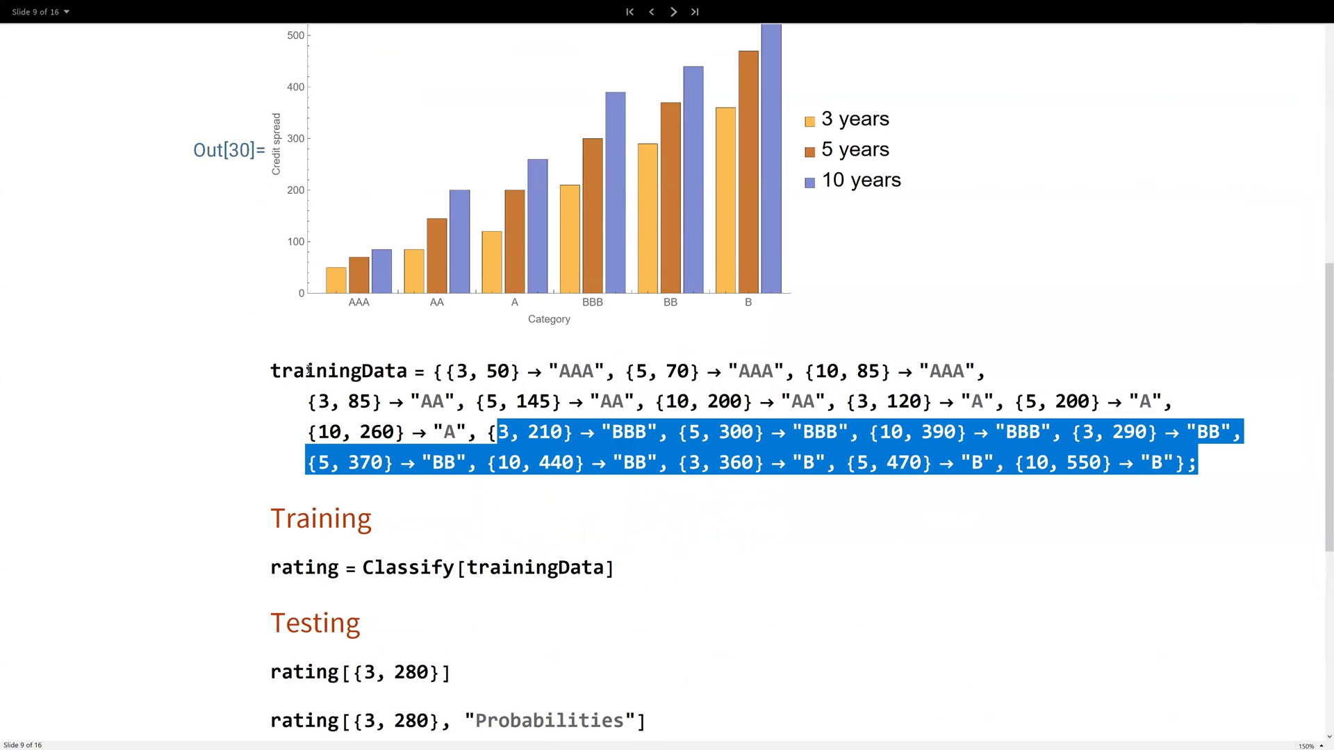
drag(298, 370, 275, 369)
click(411, 375)
key(shift+Return)
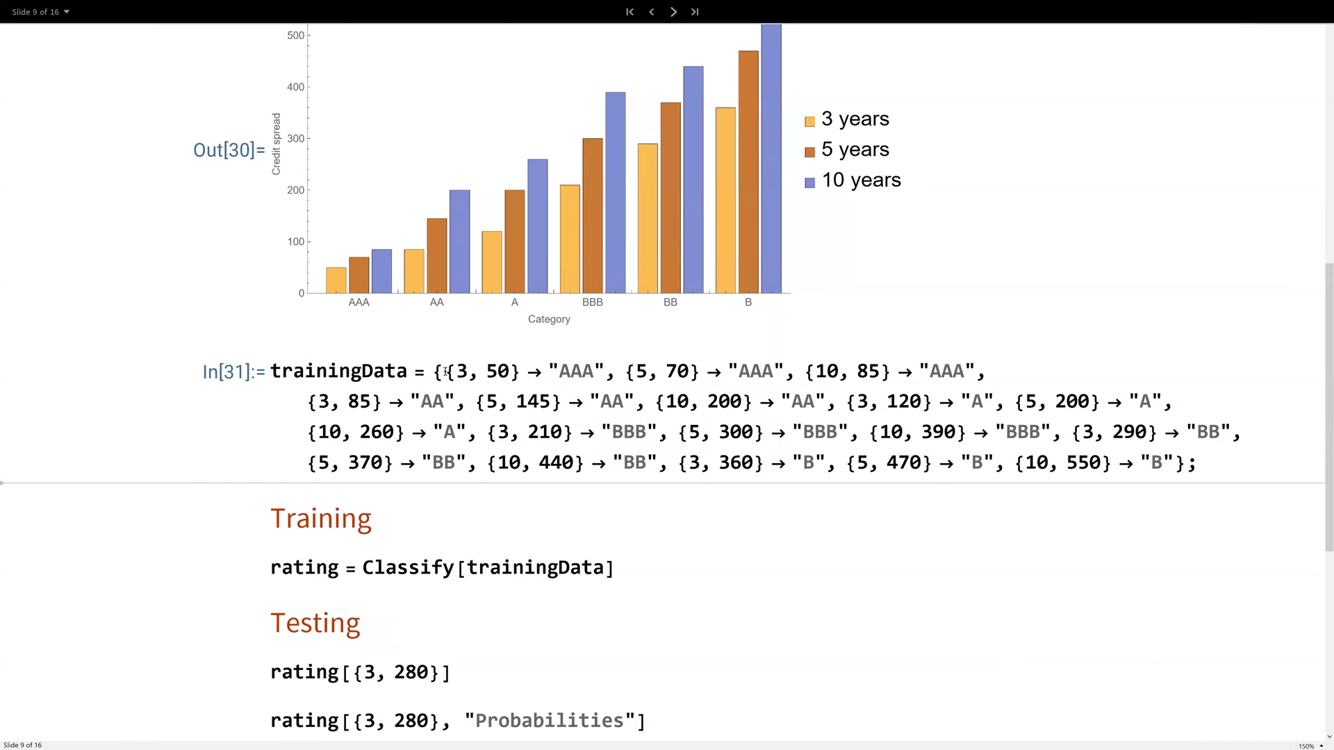
Highlight the first training example, an AAA label and the Classify[trainingData] expression
drag(447, 373, 596, 366)
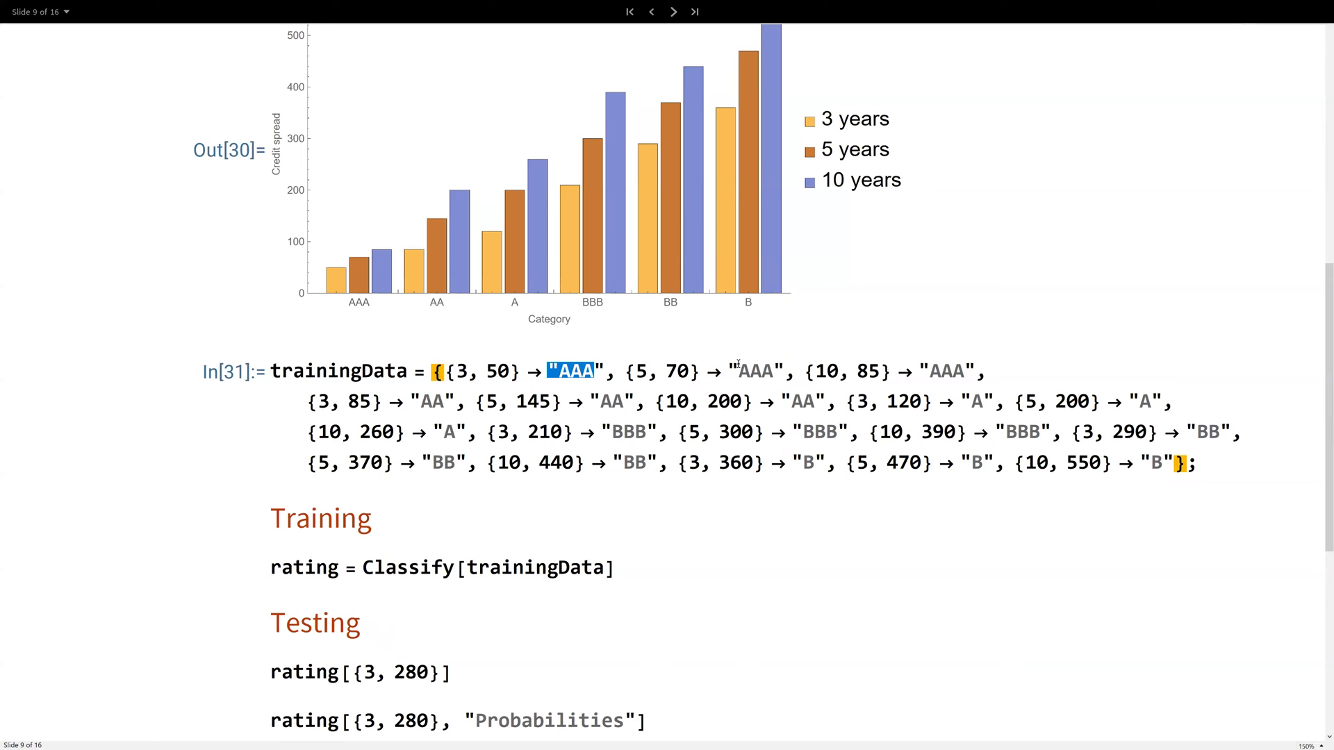
drag(726, 371, 794, 371)
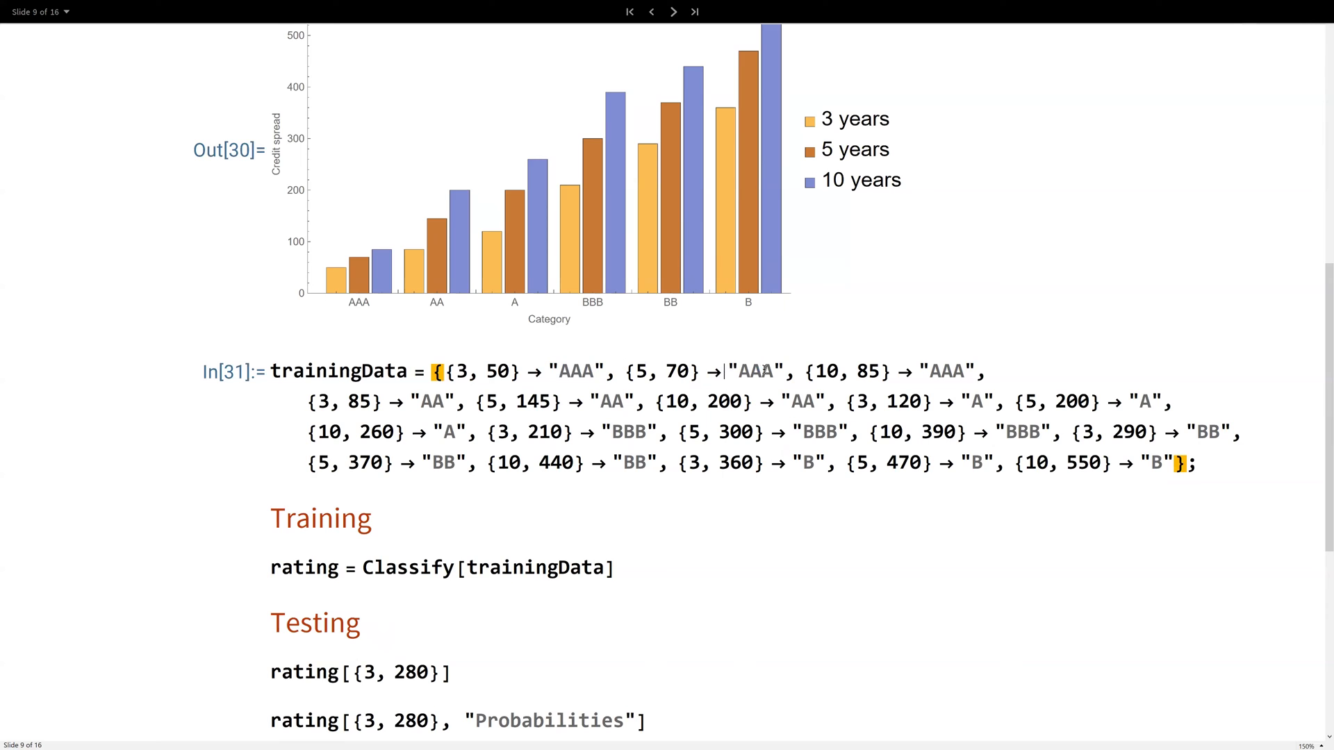
click(789, 398)
click(746, 401)
scroll(627, 443, down, 3)
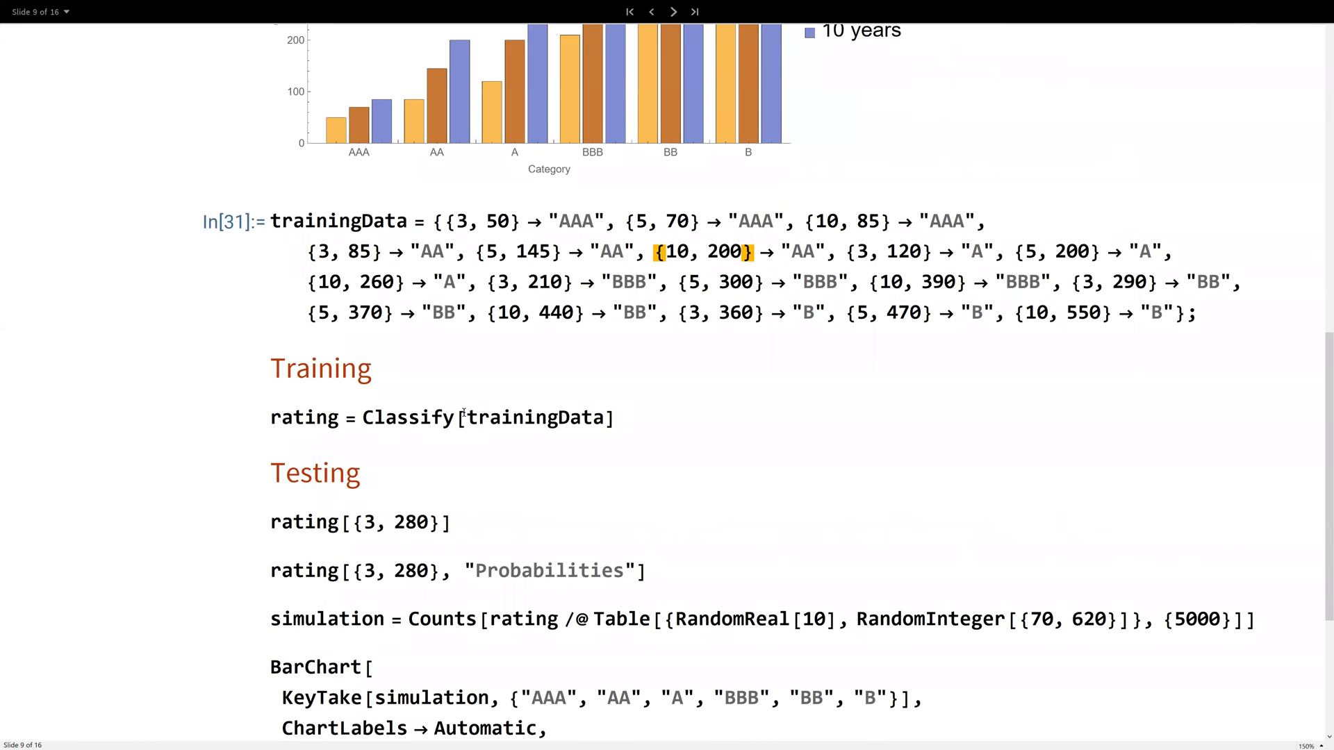
drag(361, 417, 619, 417)
Train rating = Classify[trainingData] and expand its ClassifierFunction summary
key(shift+Return)
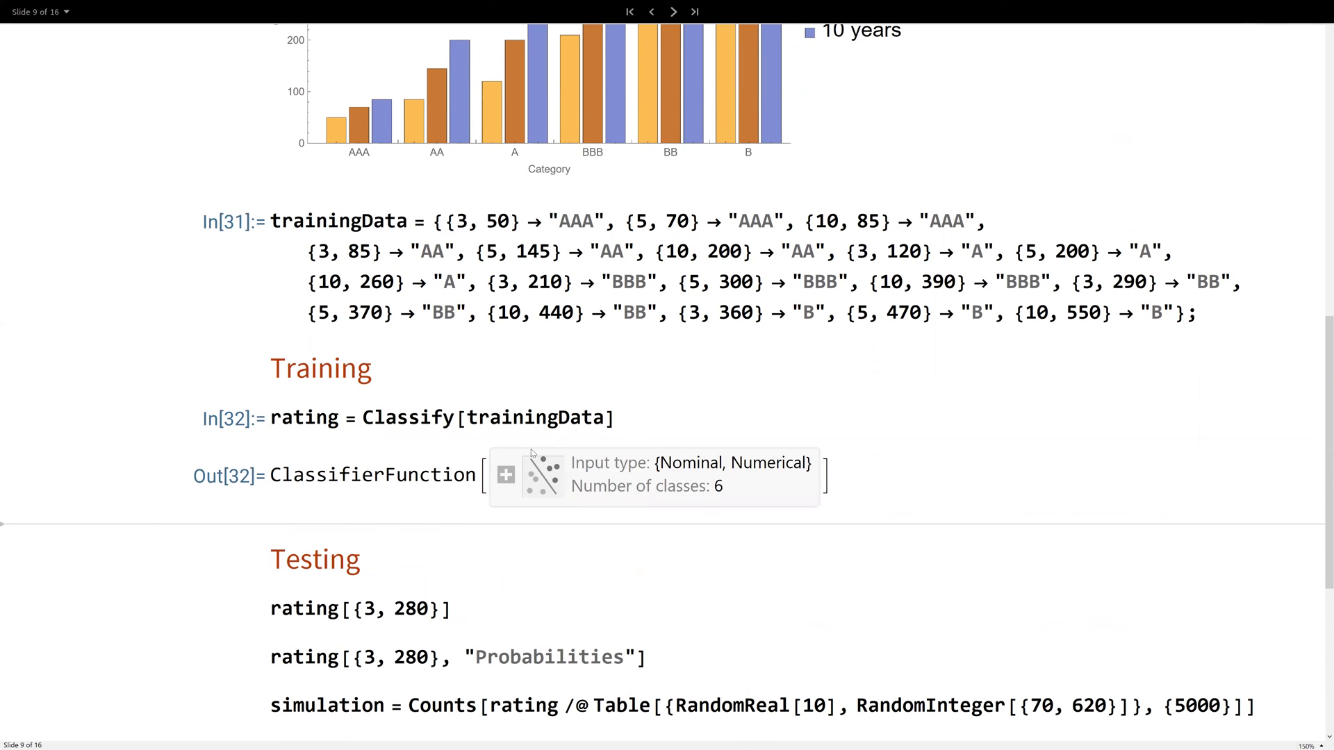
double_click(305, 419)
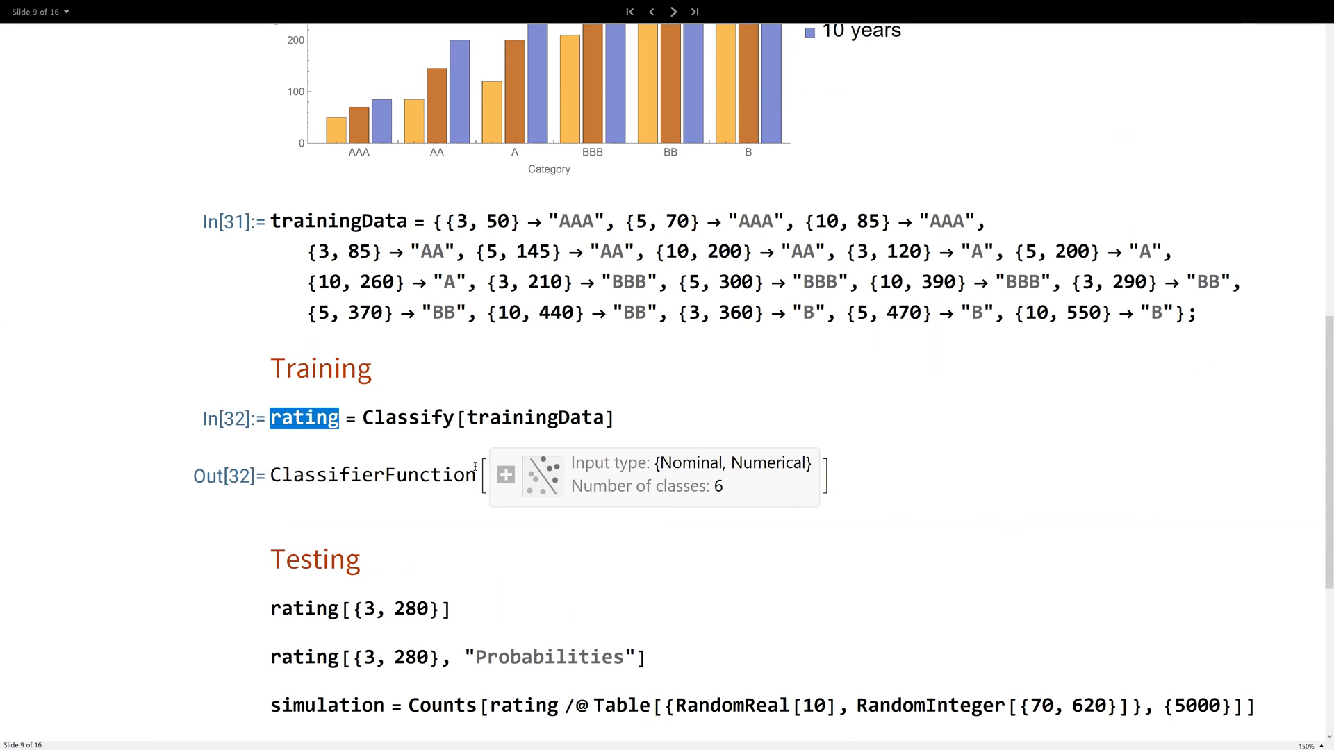
scroll(475, 439, down, 1)
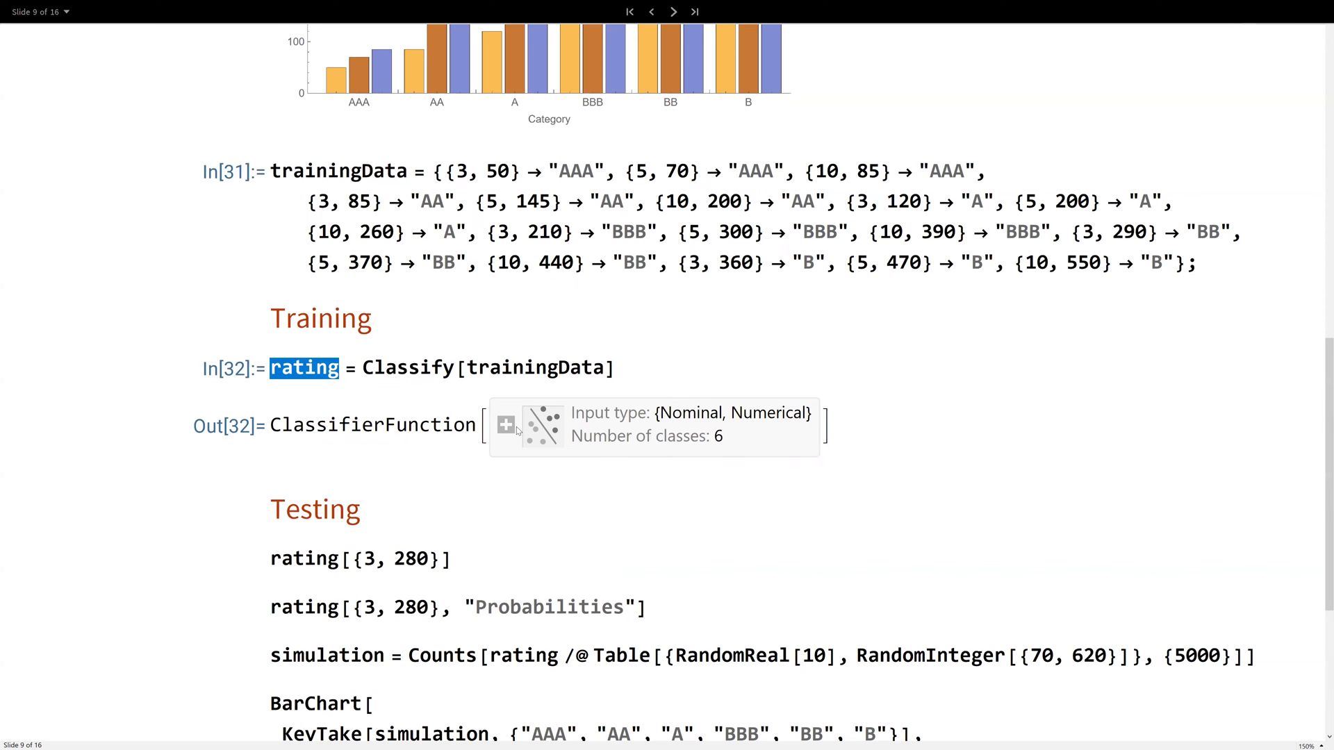
click(515, 427)
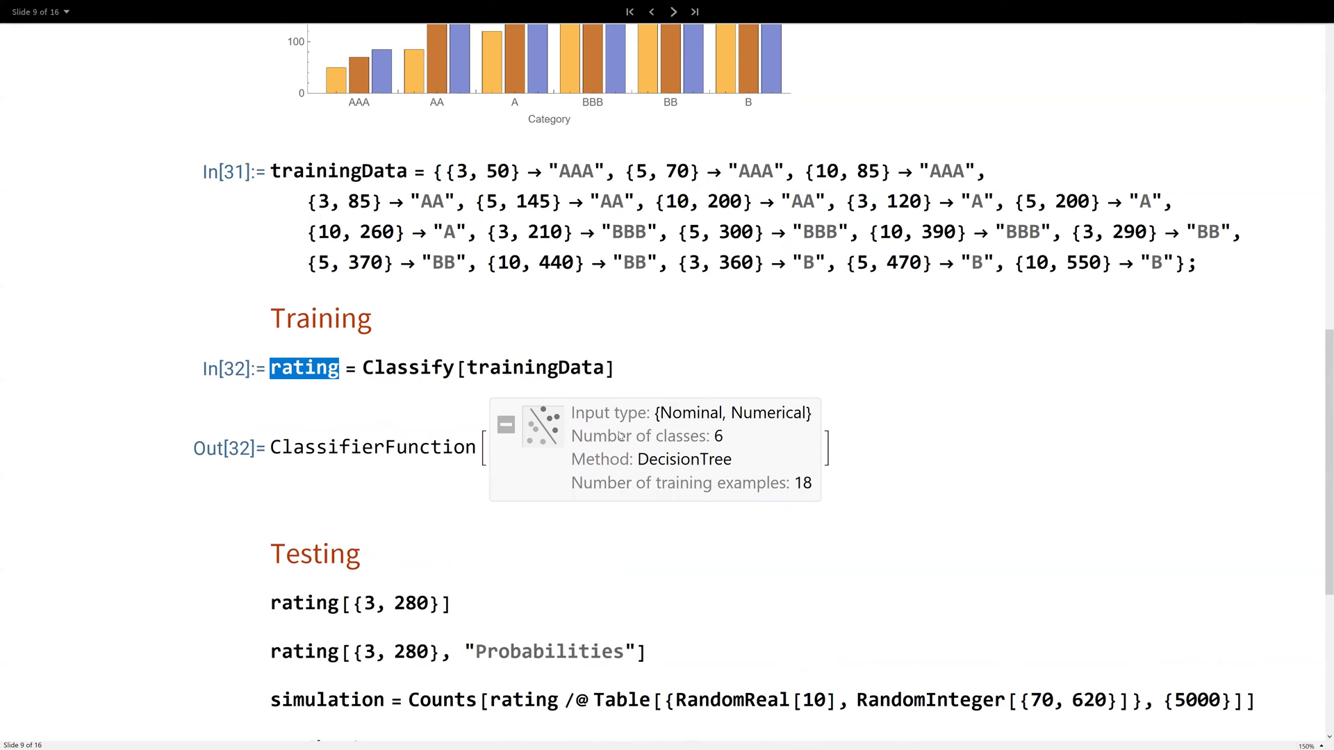
double_click(435, 368)
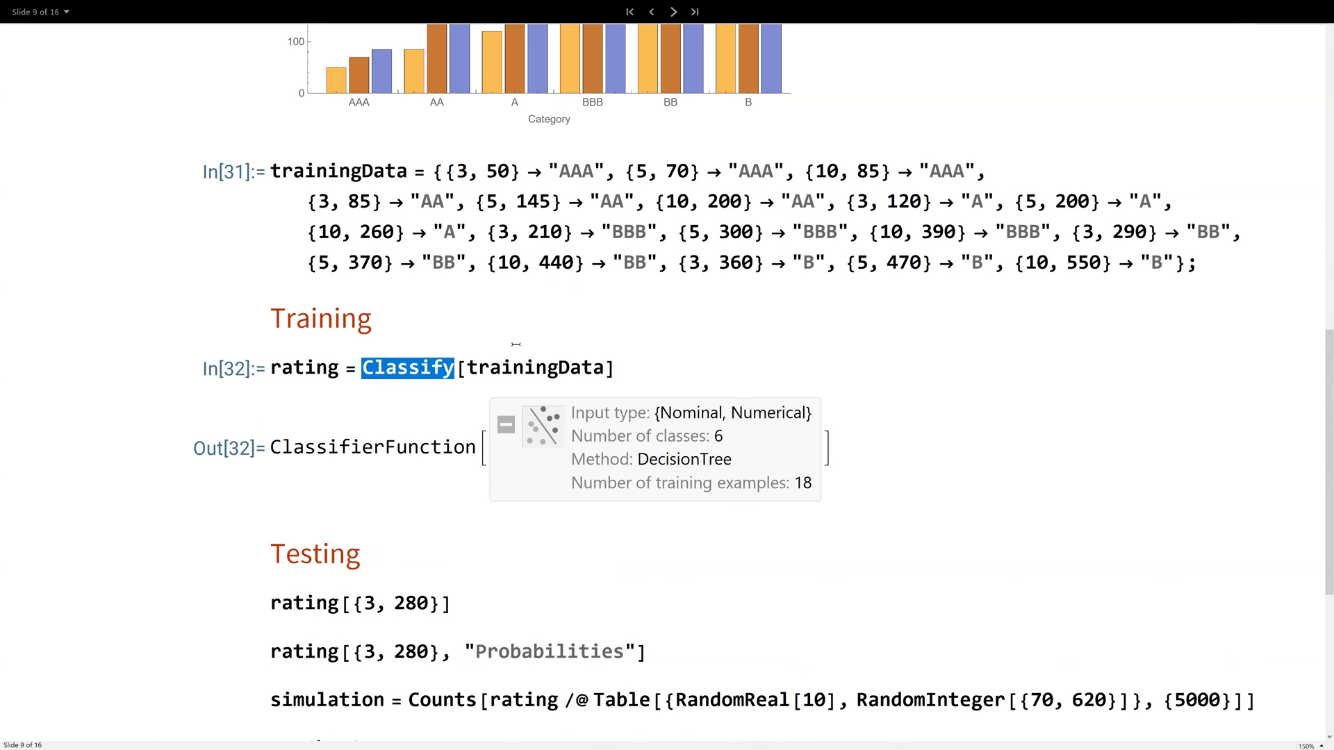
double_click(544, 366)
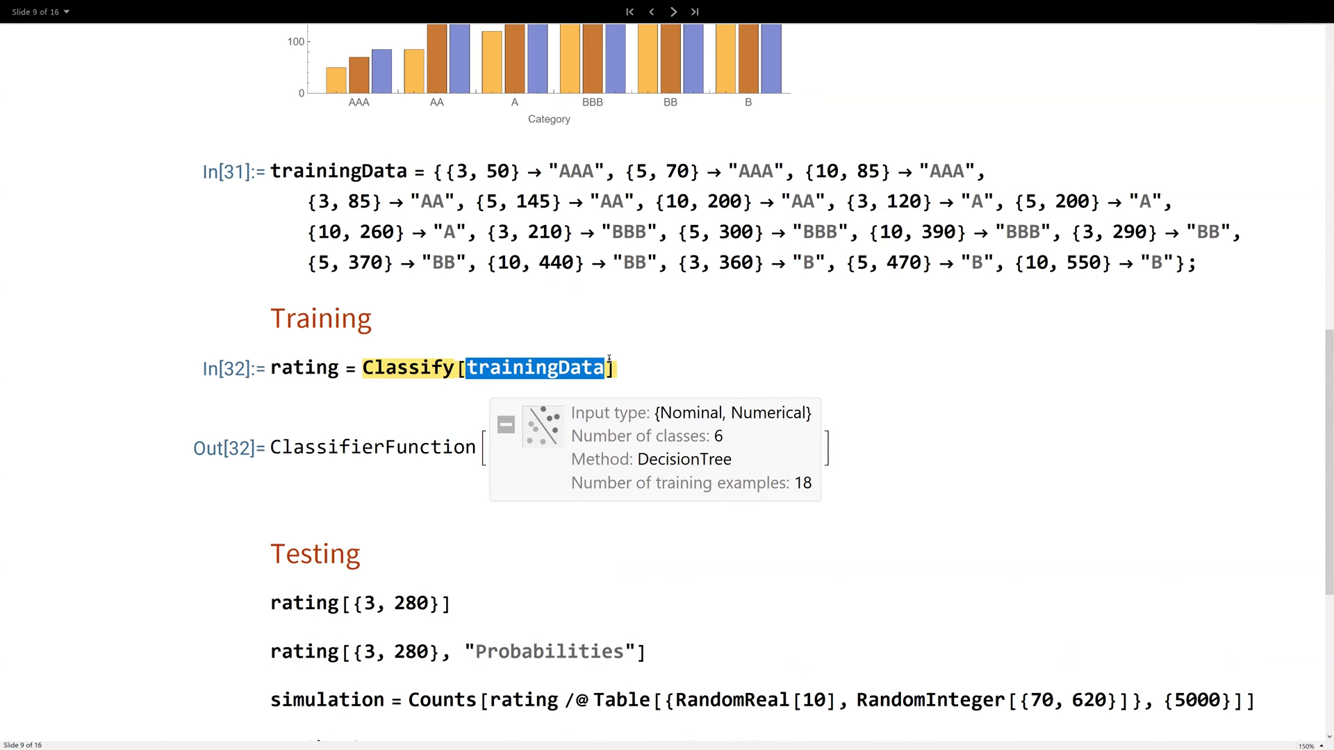
drag(645, 354, 369, 367)
click(445, 367)
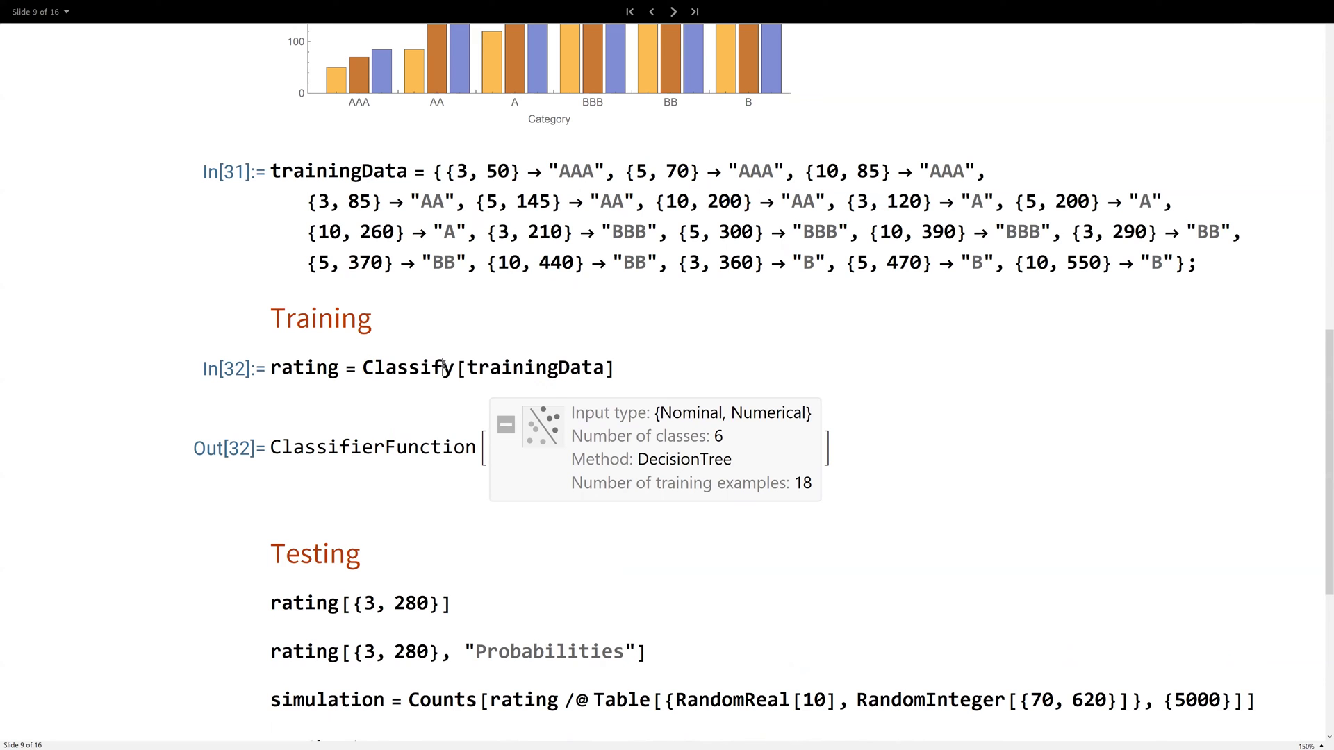
scroll(450, 368, down, 2)
scroll(451, 367, down, 1)
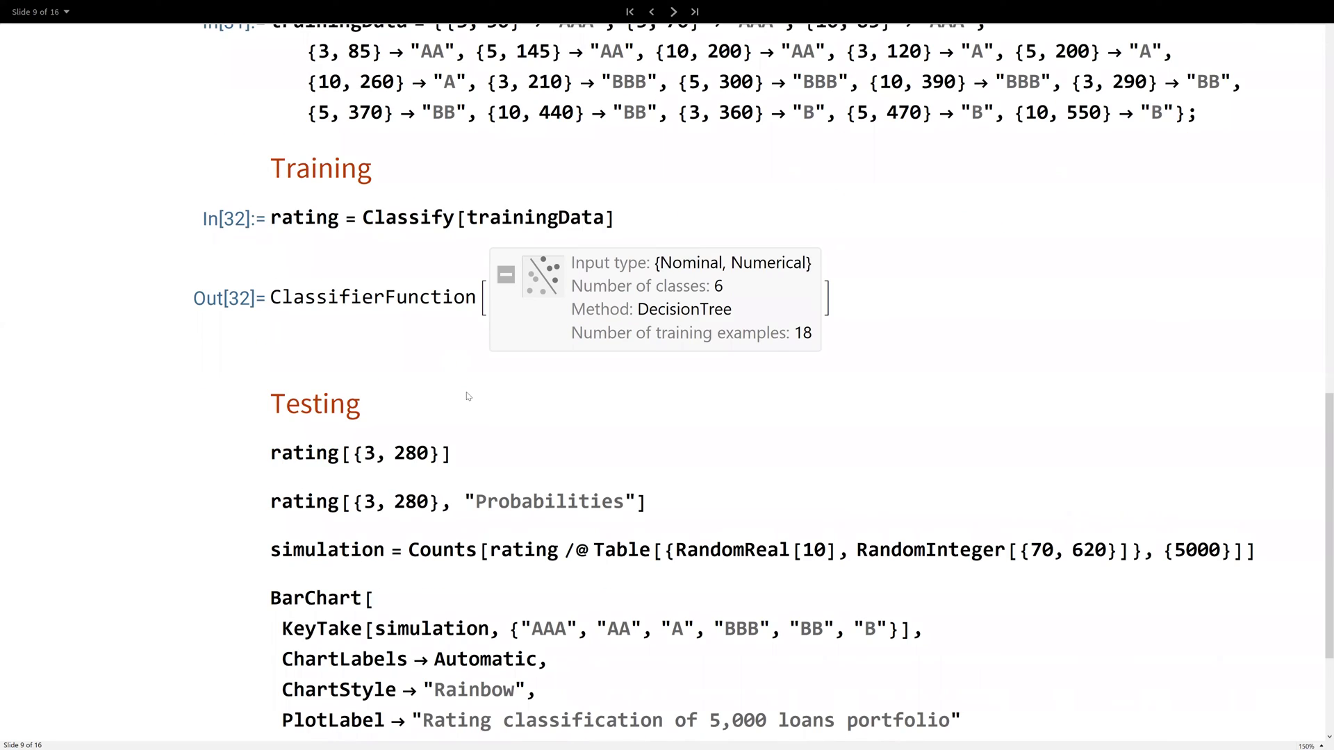
drag(637, 309, 728, 306)
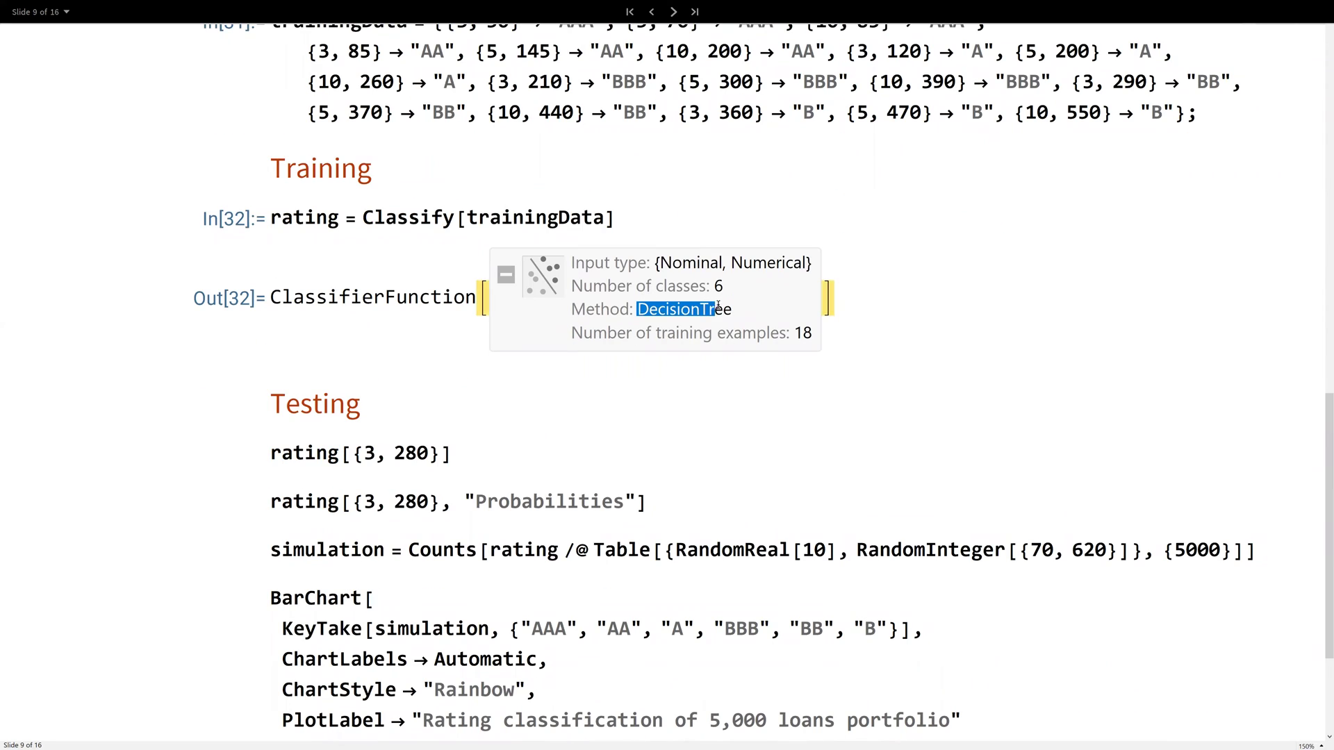
click(704, 365)
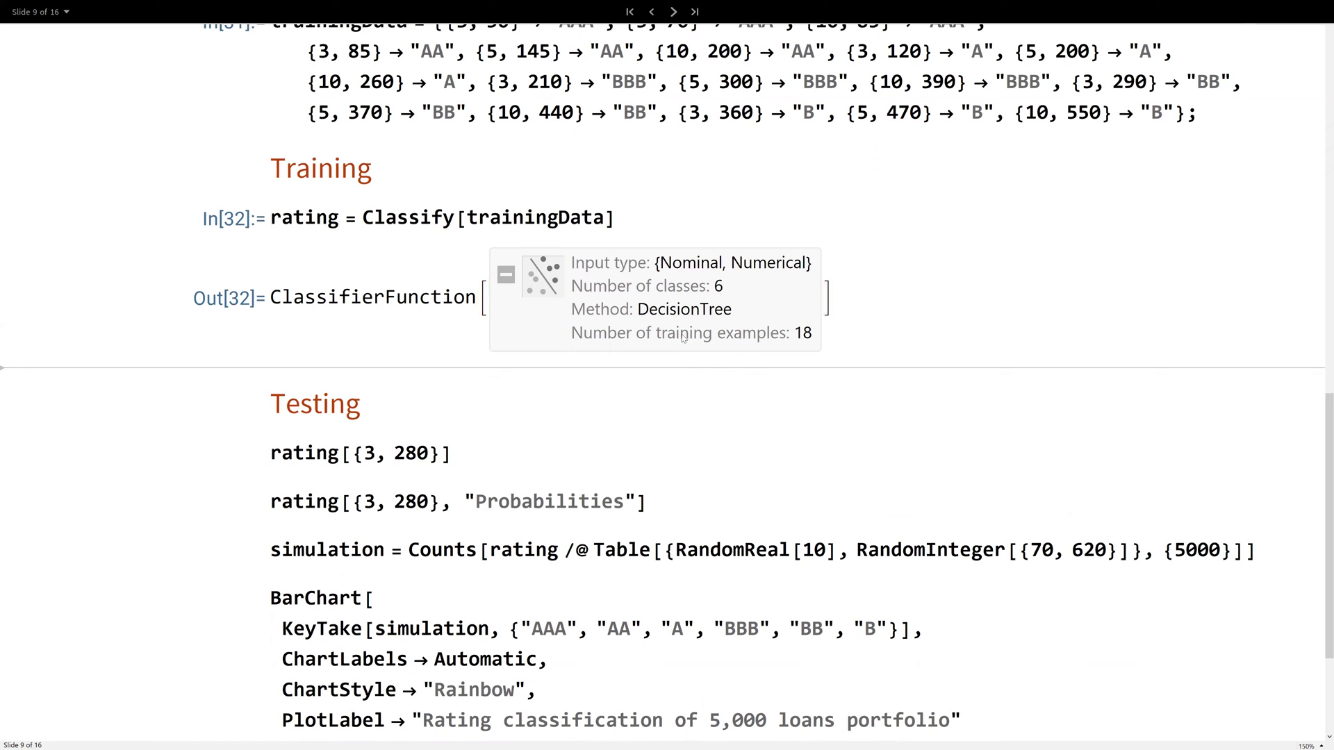
click(604, 214)
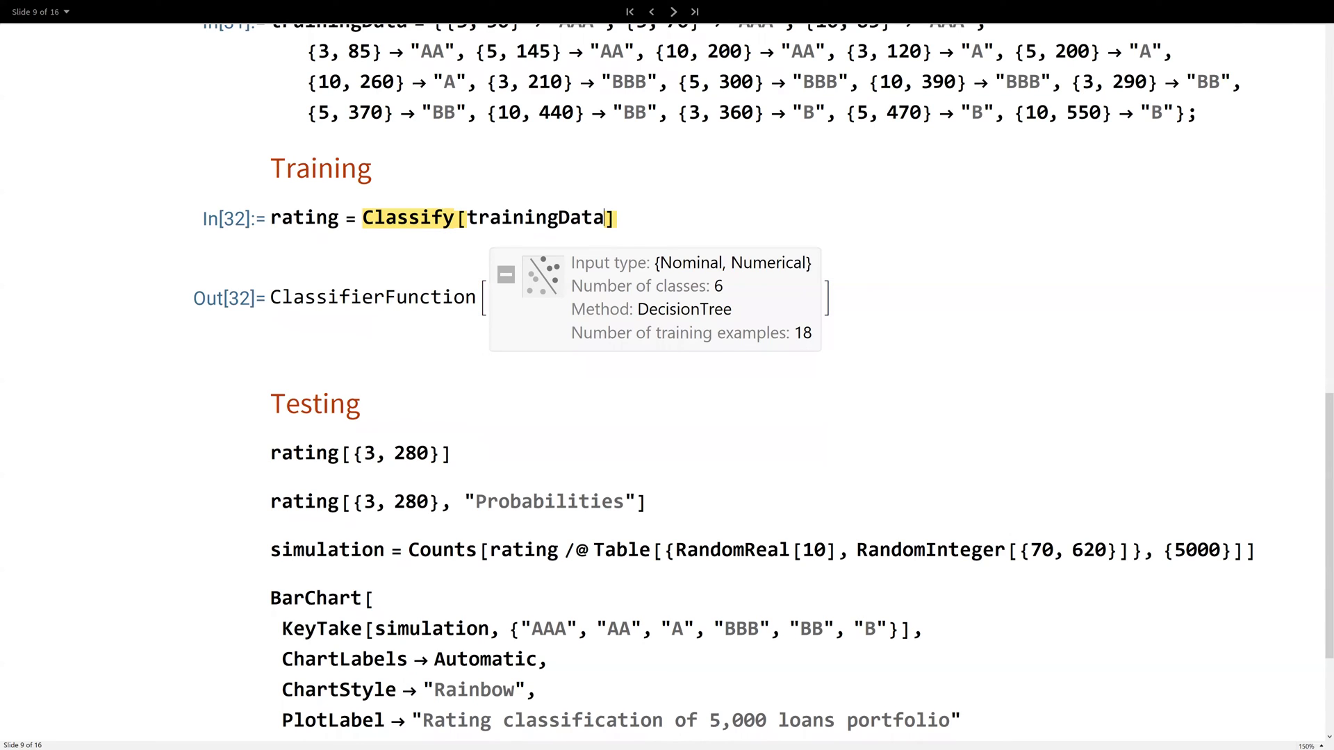
text(, Method ->)
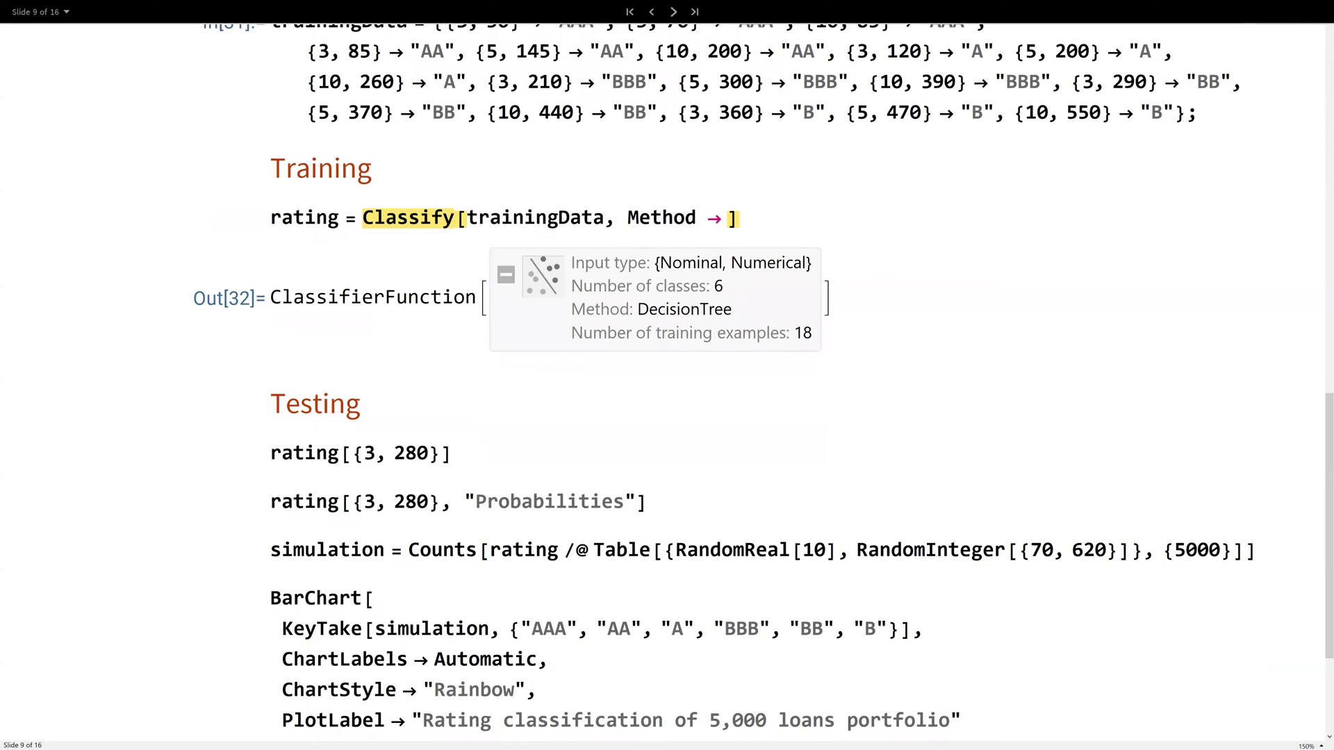
text( "LogisticRegression)
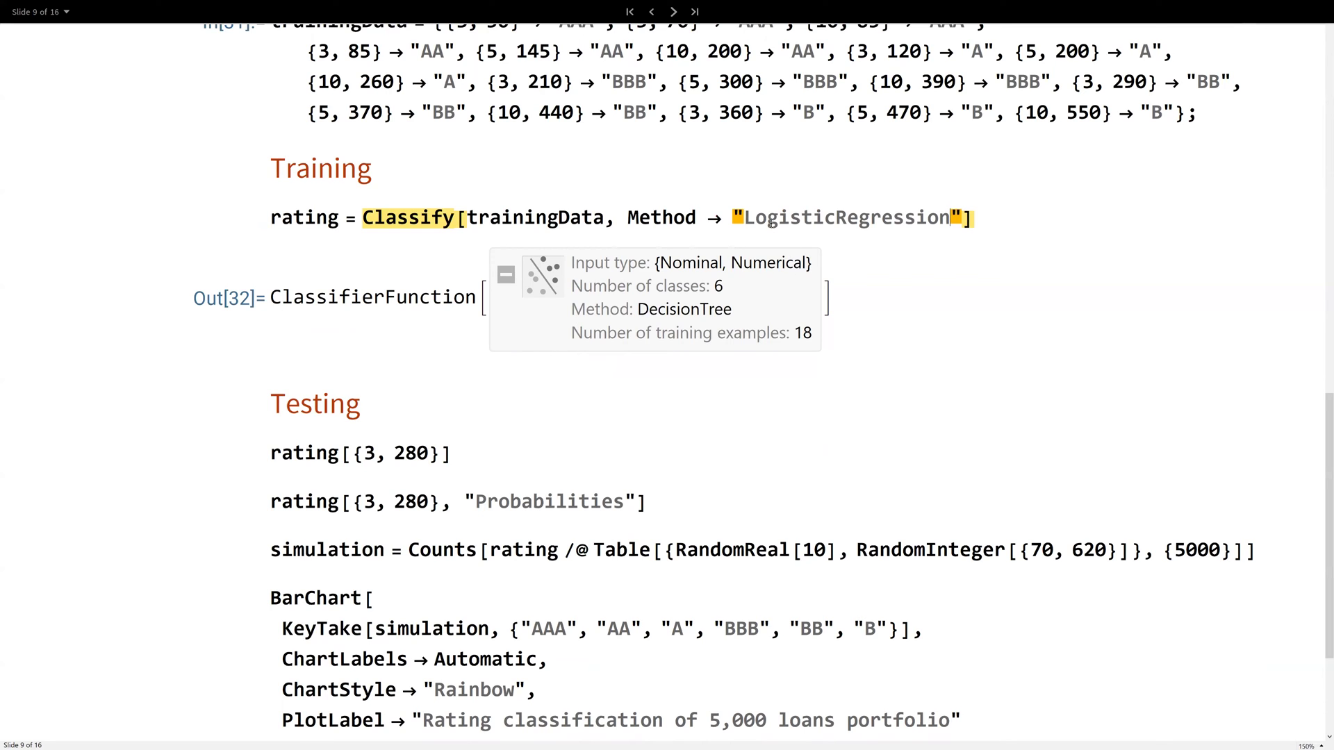
double_click(705, 308)
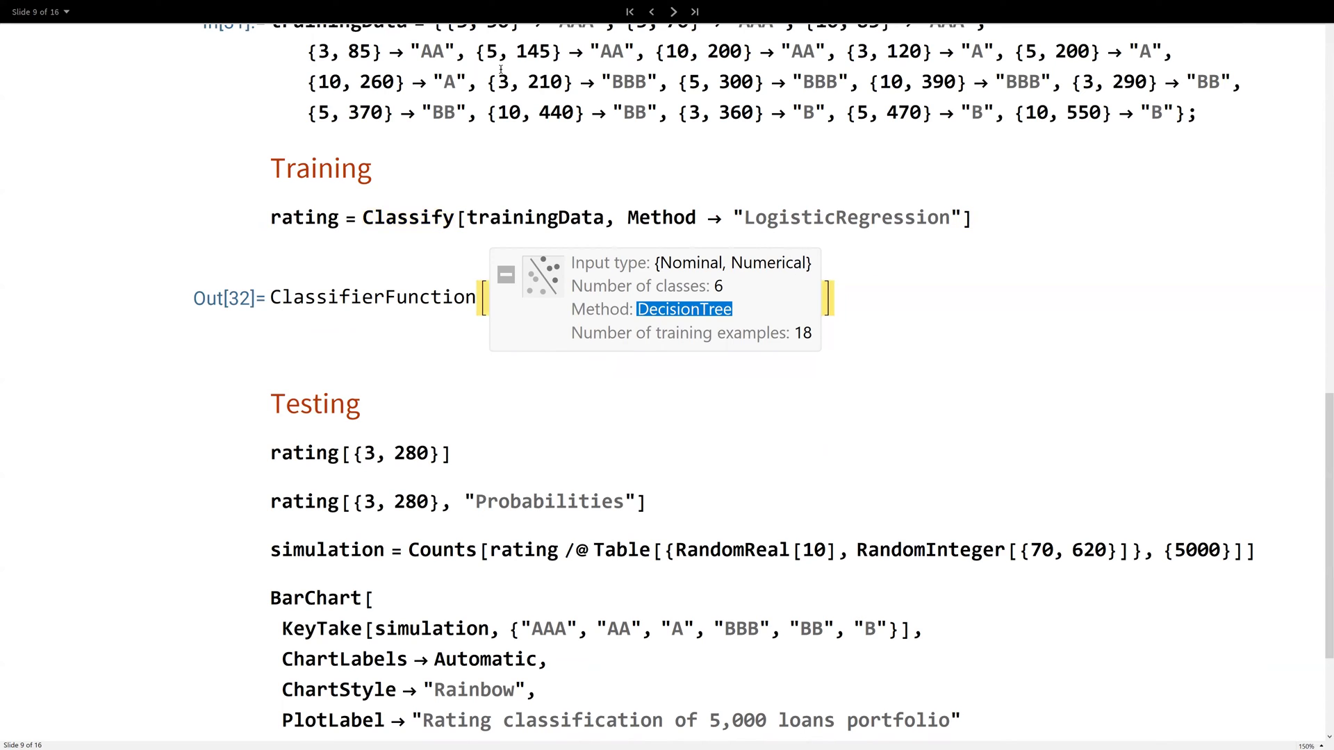
click(704, 92)
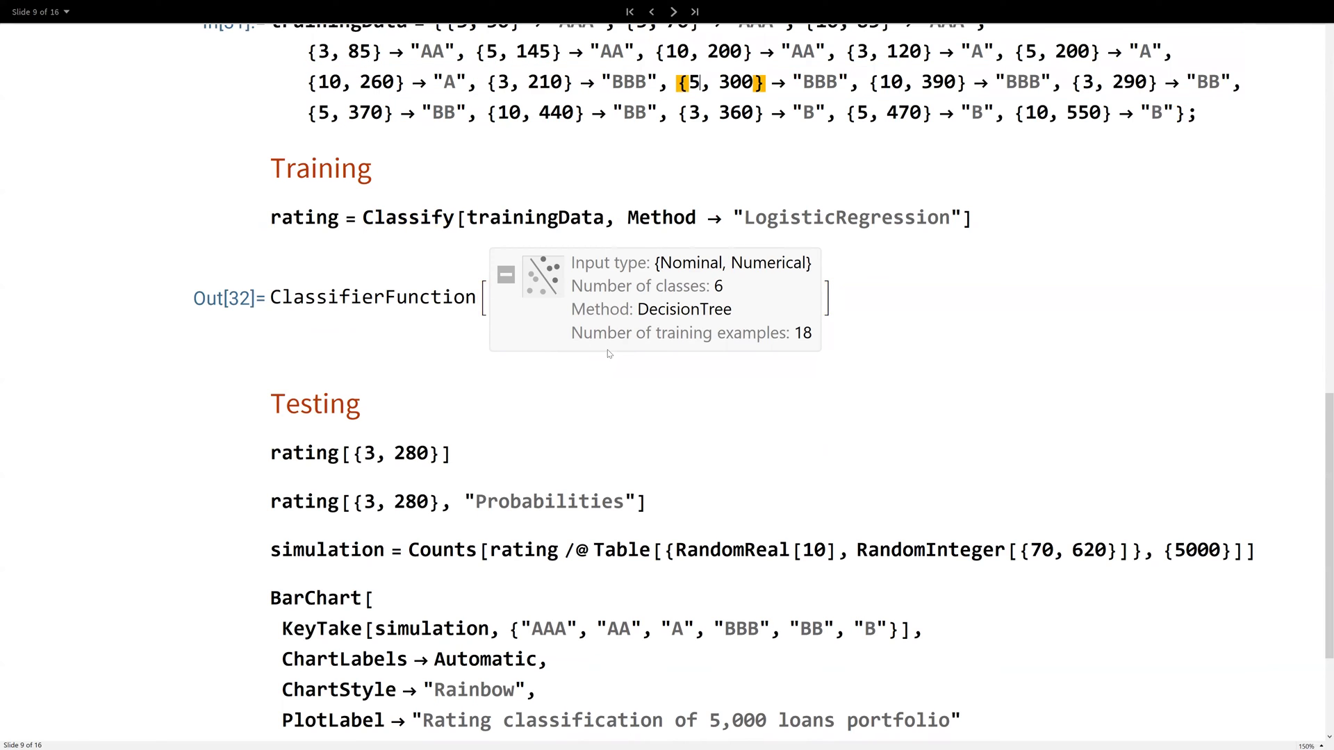
scroll(554, 456, down, 3)
drag(444, 355, 345, 355)
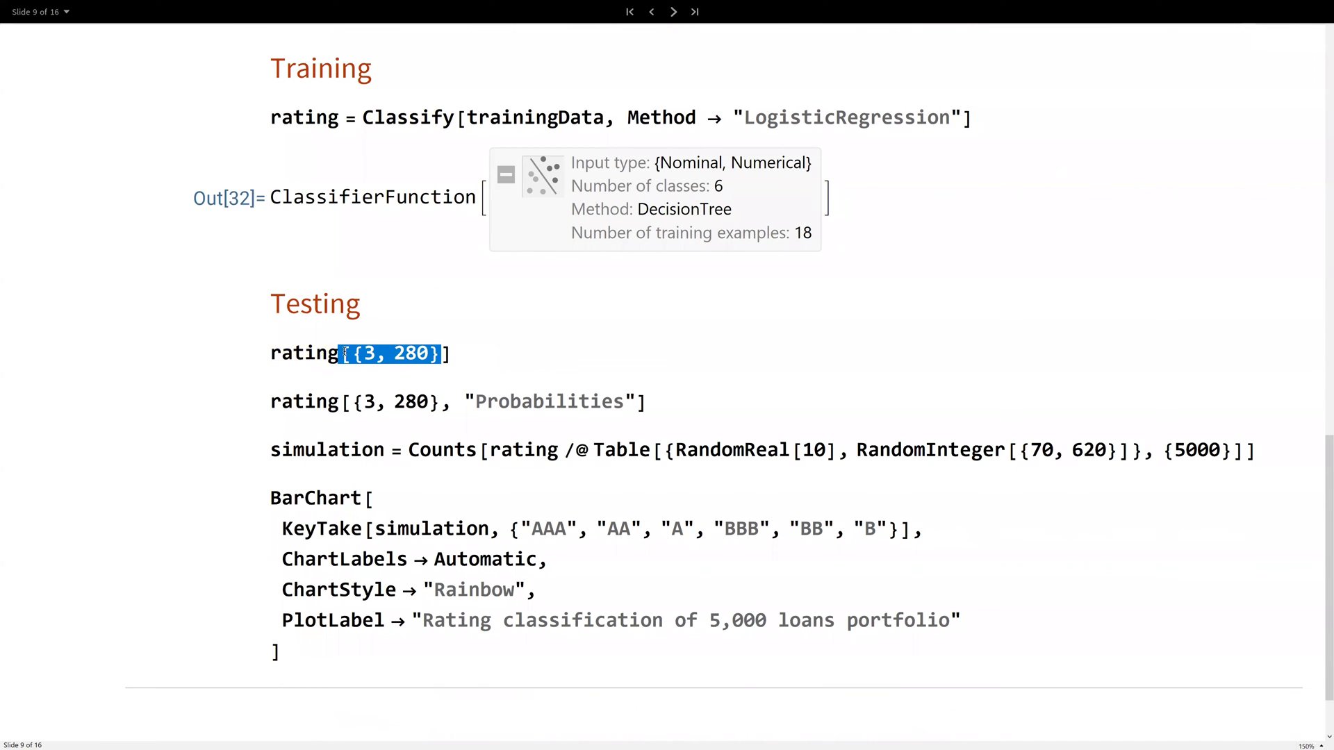
Evaluate rating[{3, 280}] and its "Probabilities" cell
click(507, 358)
key(shift+Return)
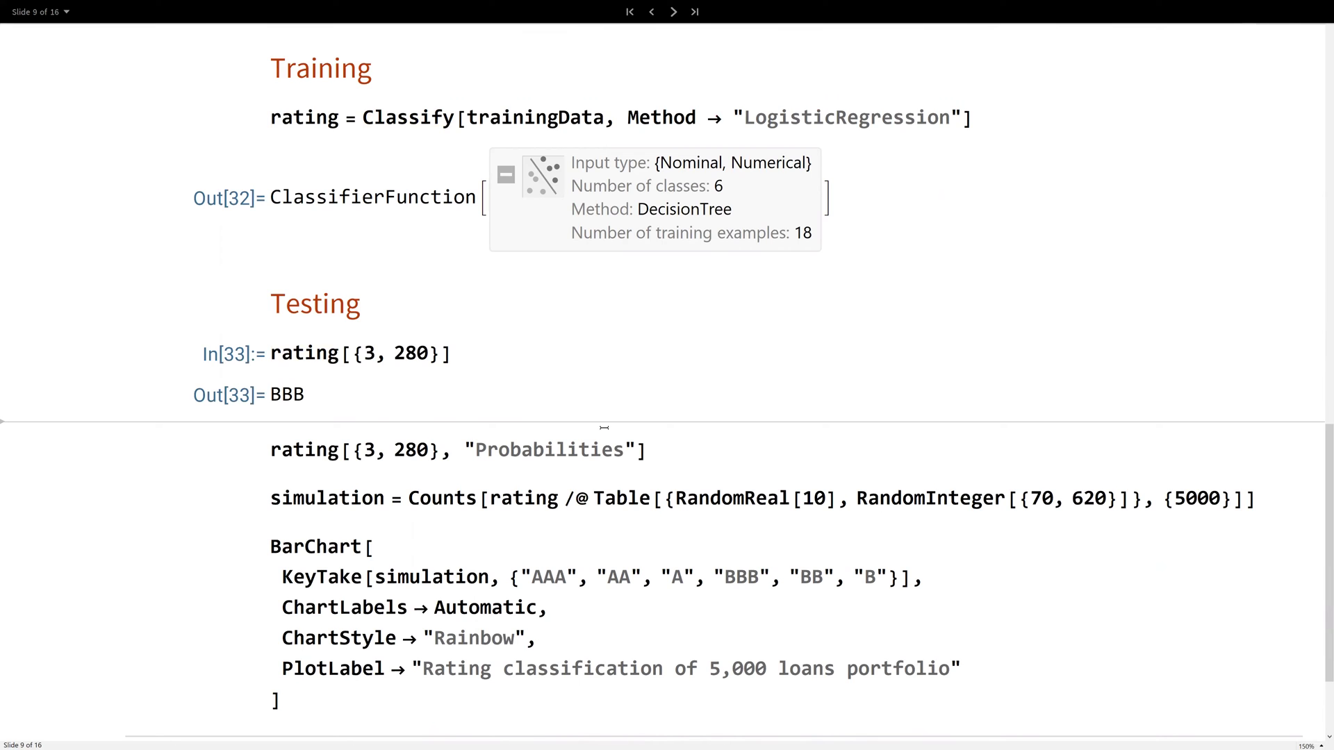
click(652, 451)
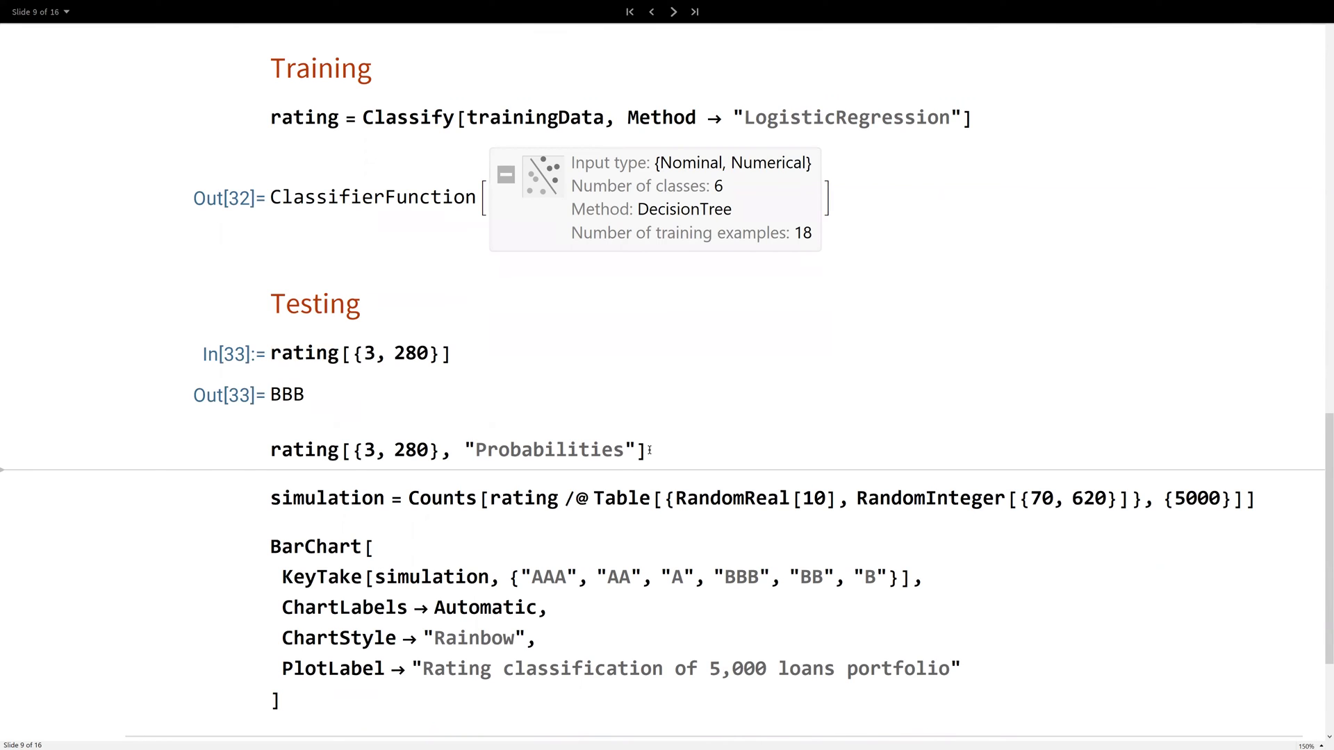
key(shift+Return)
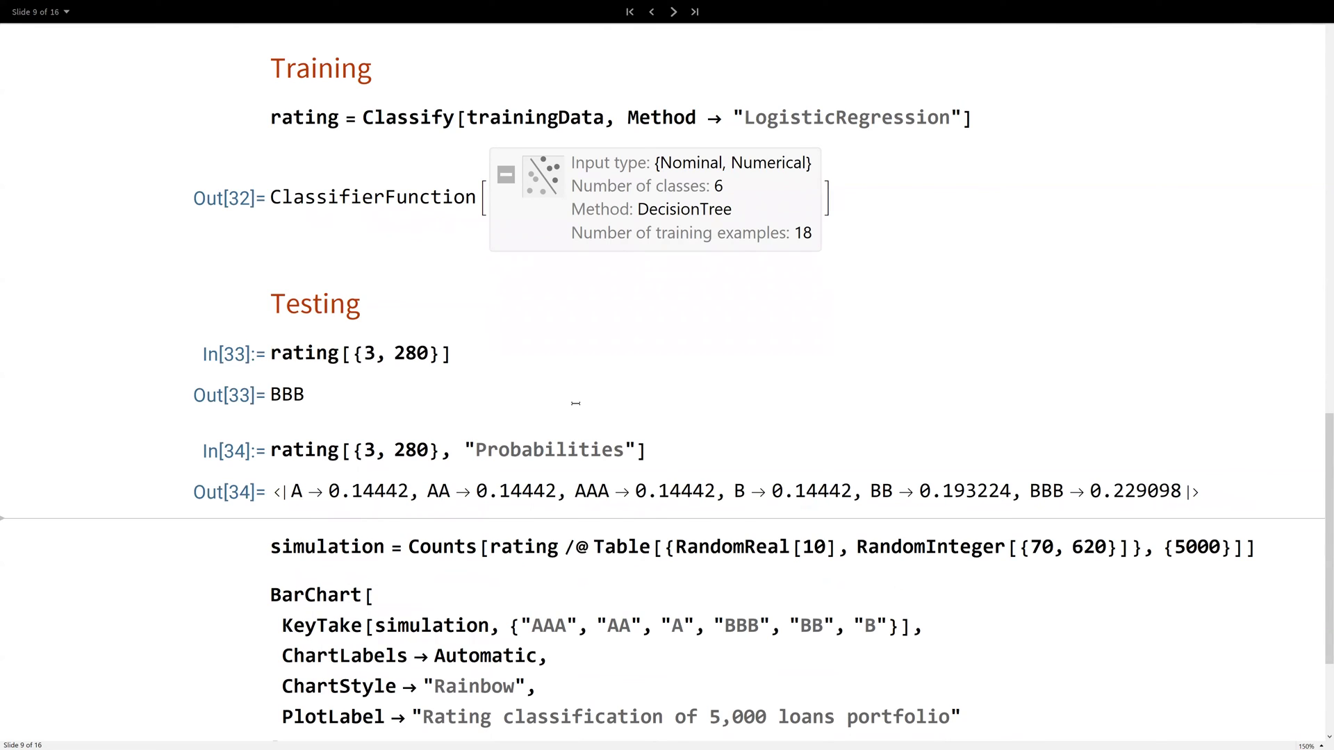
scroll(574, 404, down, 2)
Highlight the inputs 3, 280, predicted BBB, its 0.229098 probability and the other ratings
drag(362, 351, 442, 352)
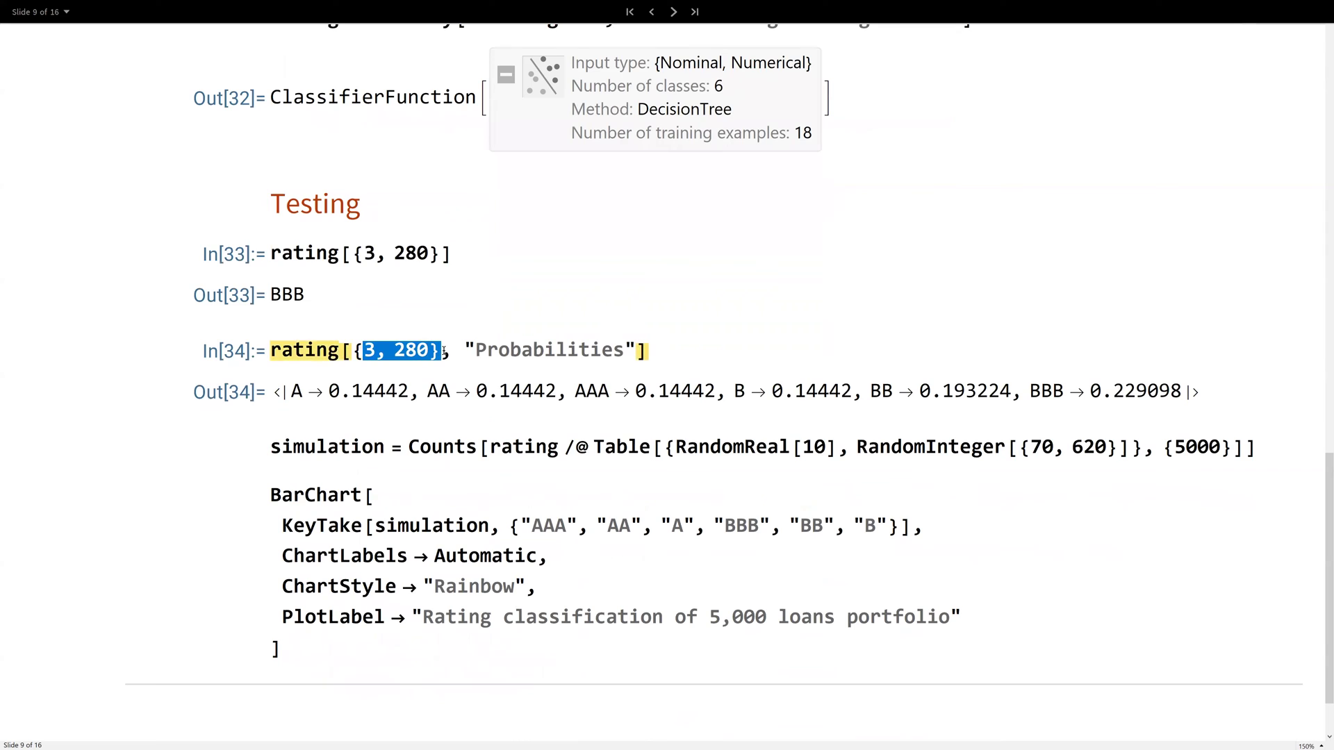
double_click(296, 292)
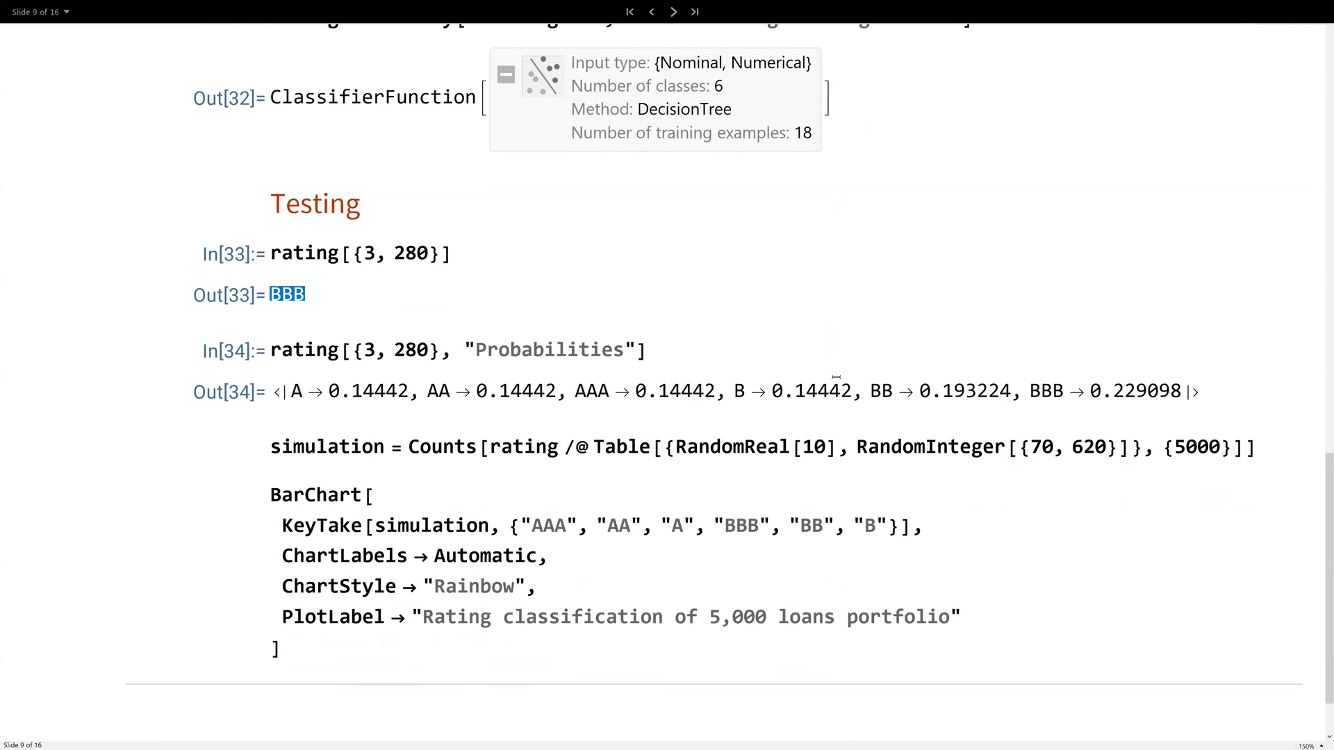
triple_click(1108, 389)
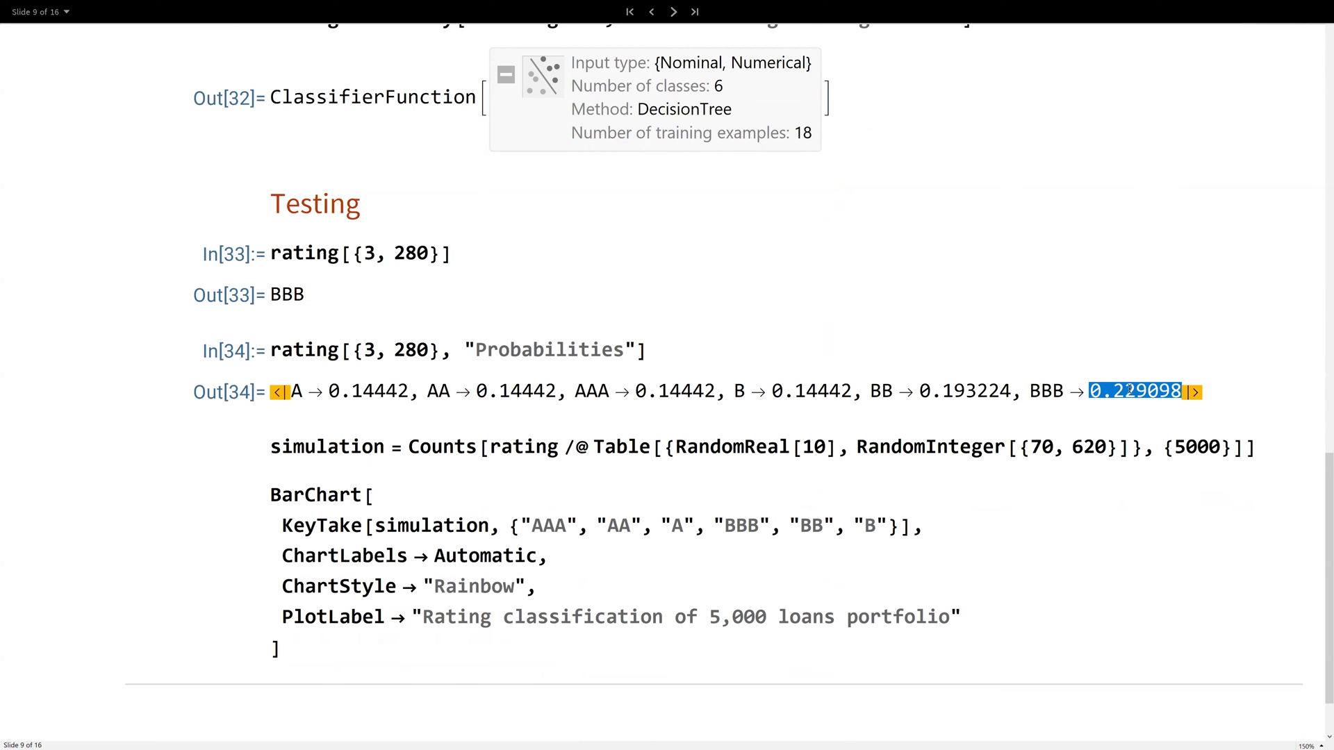
click(1089, 391)
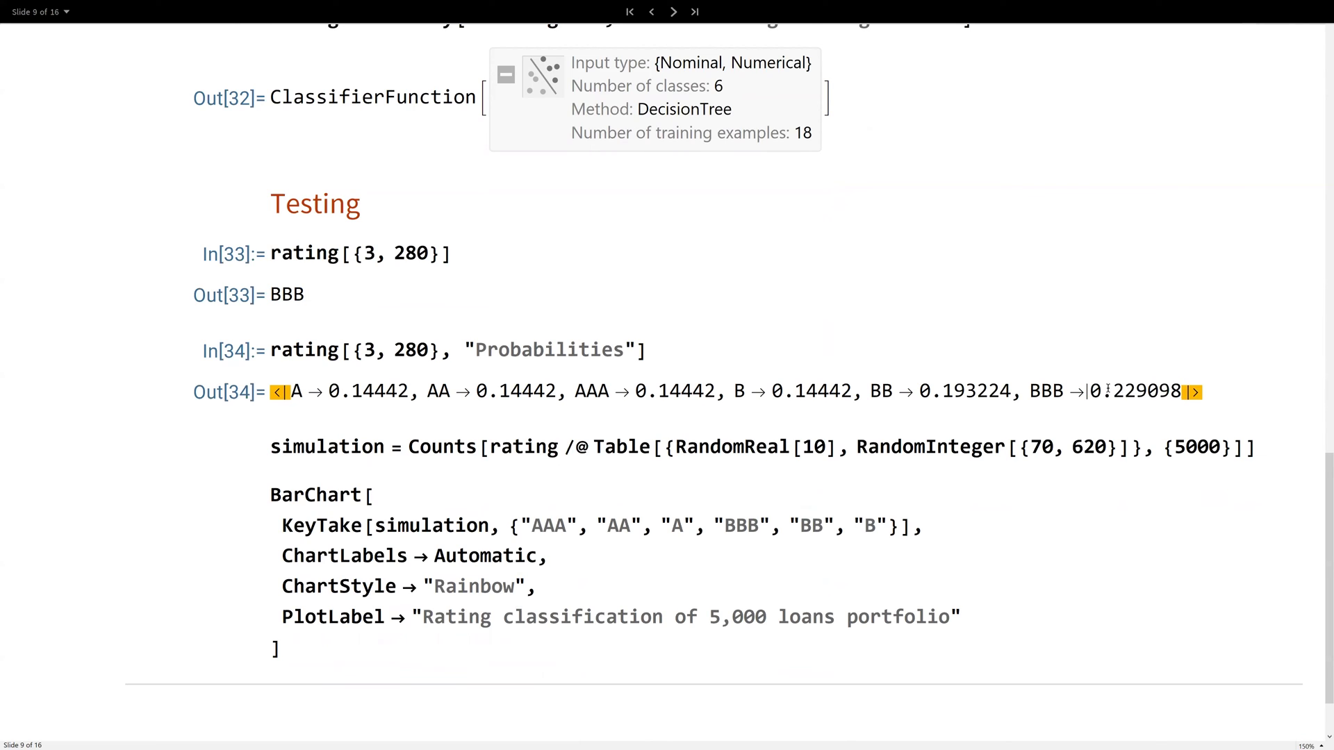
drag(1089, 390, 1187, 392)
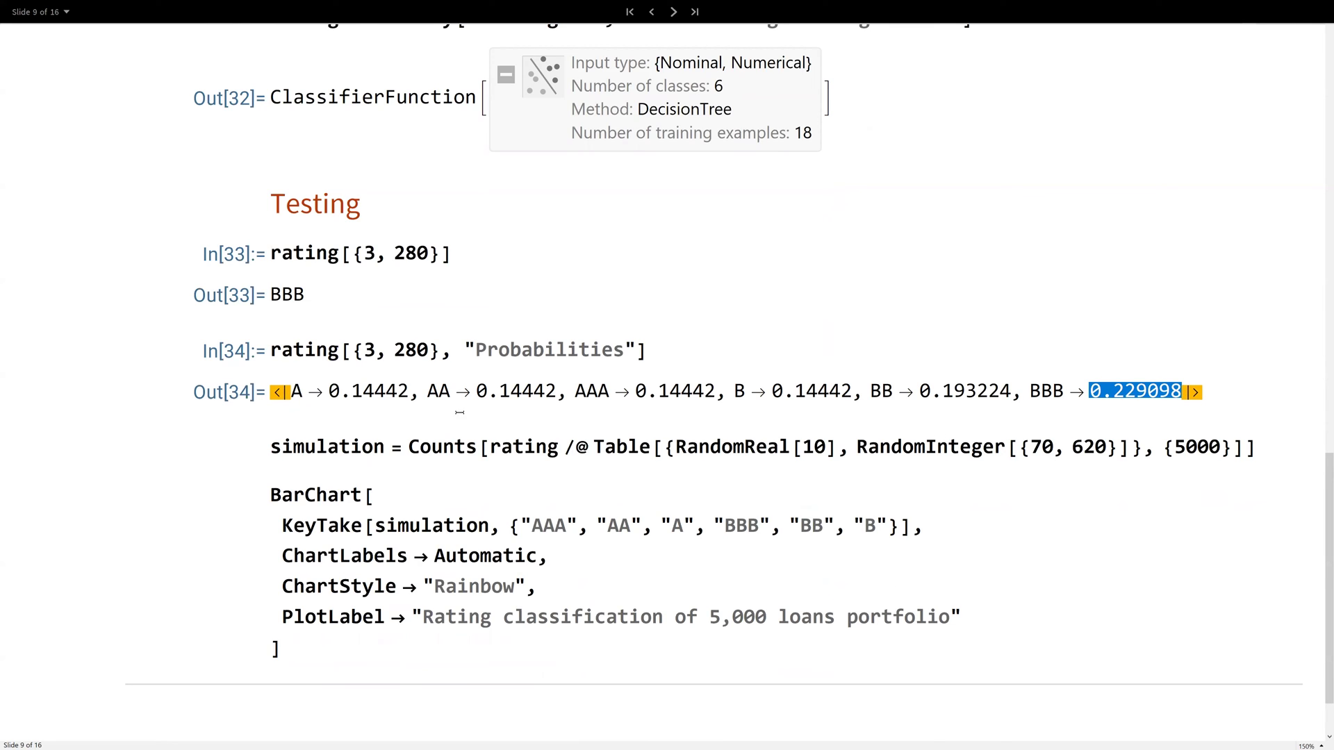
drag(291, 391, 1012, 390)
click(586, 384)
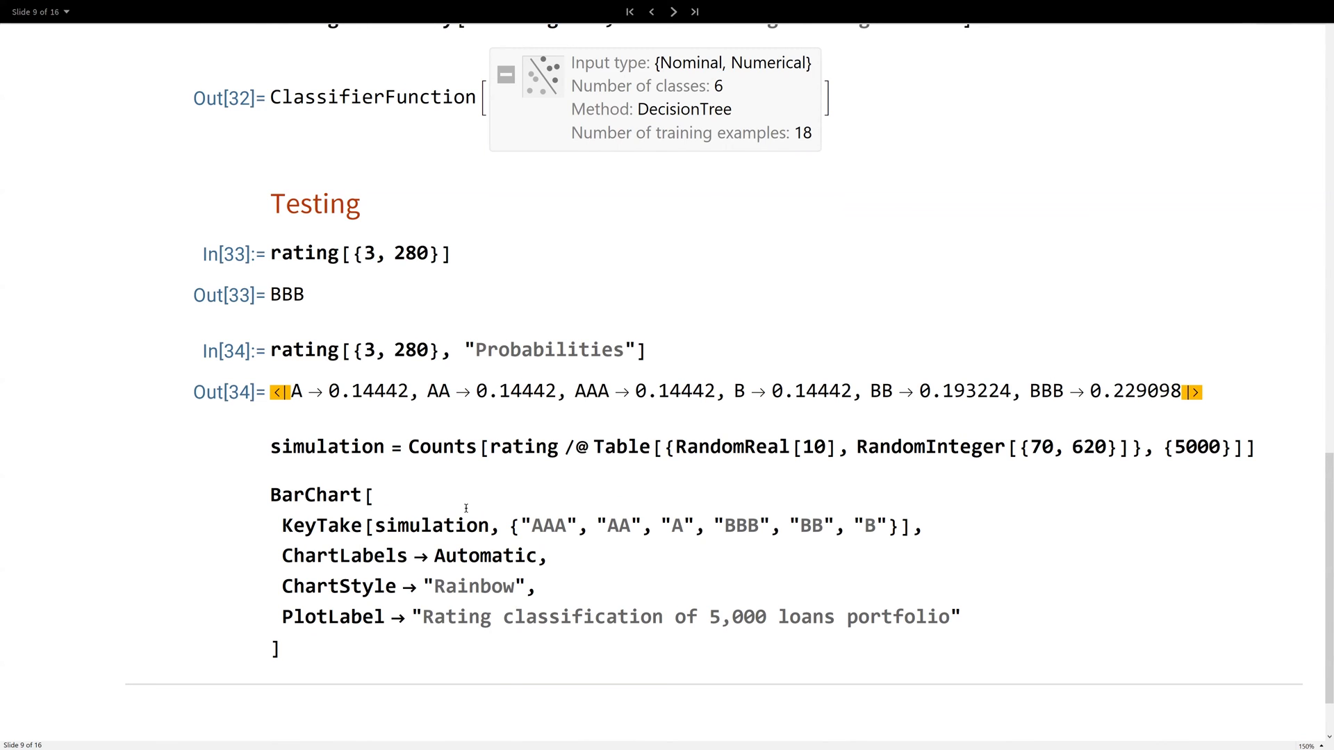
scroll(466, 508, up, 3)
scroll(465, 507, up, 1)
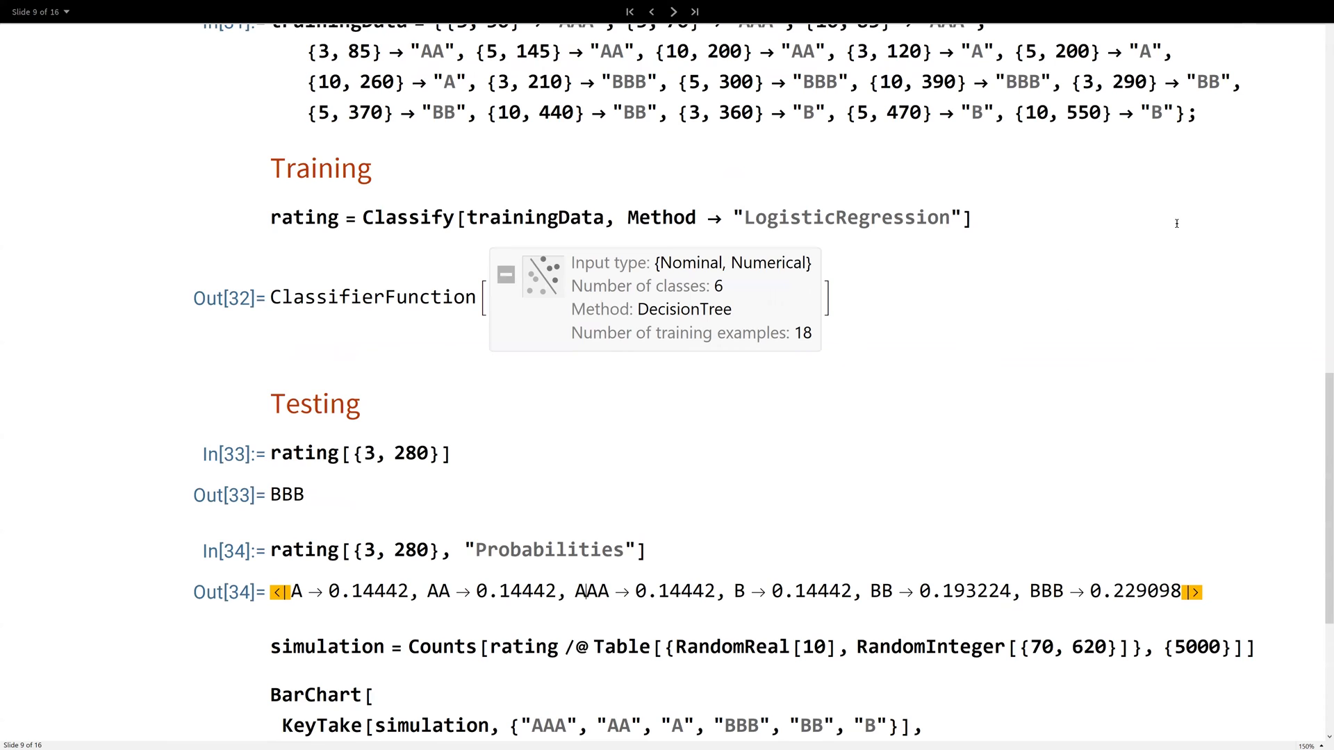
scroll(1196, 260, up, 3)
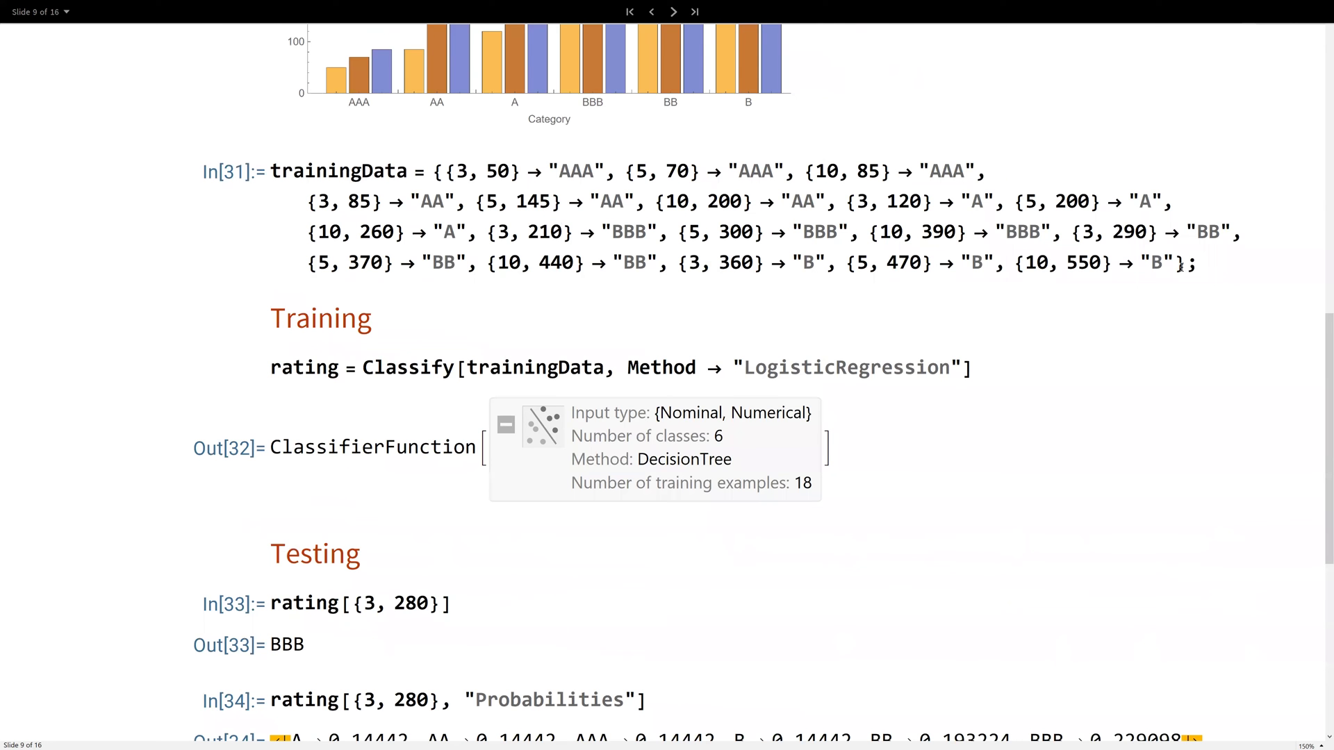
double_click(432, 172)
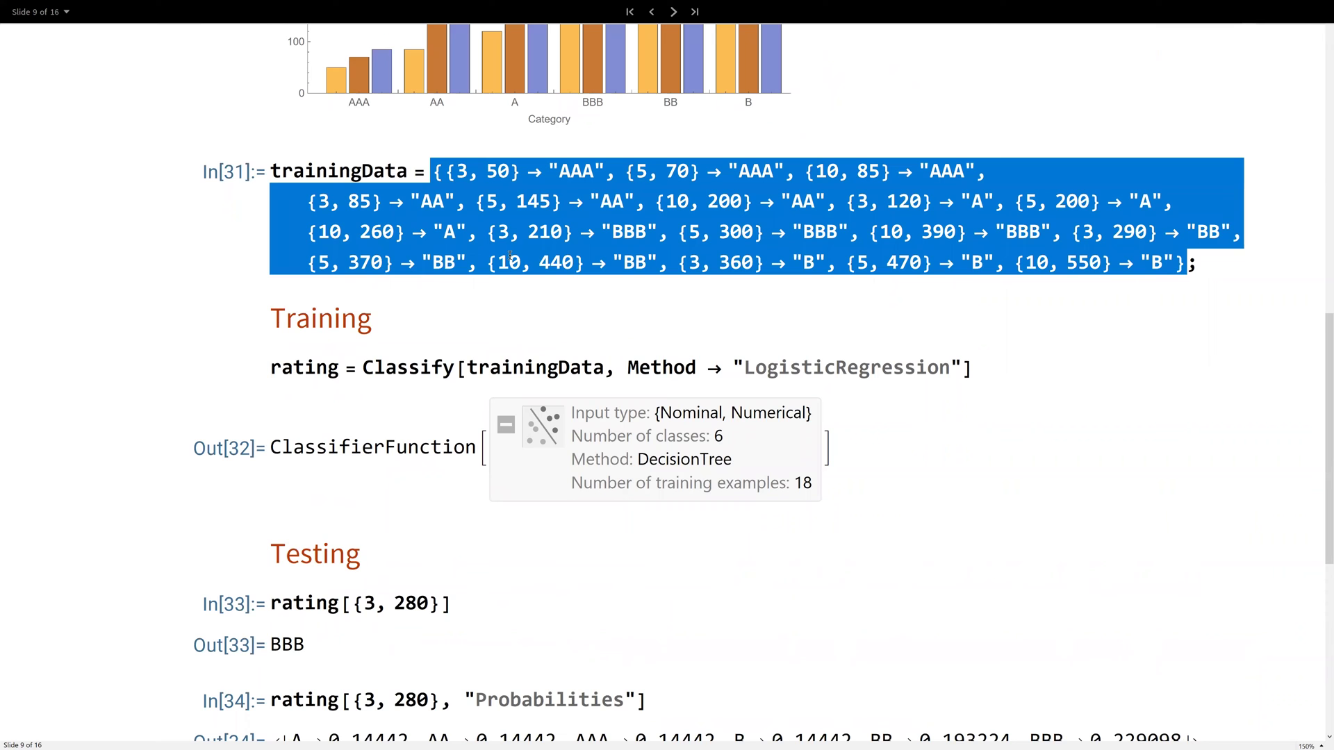
scroll(581, 259, down, 1)
scroll(580, 258, down, 1)
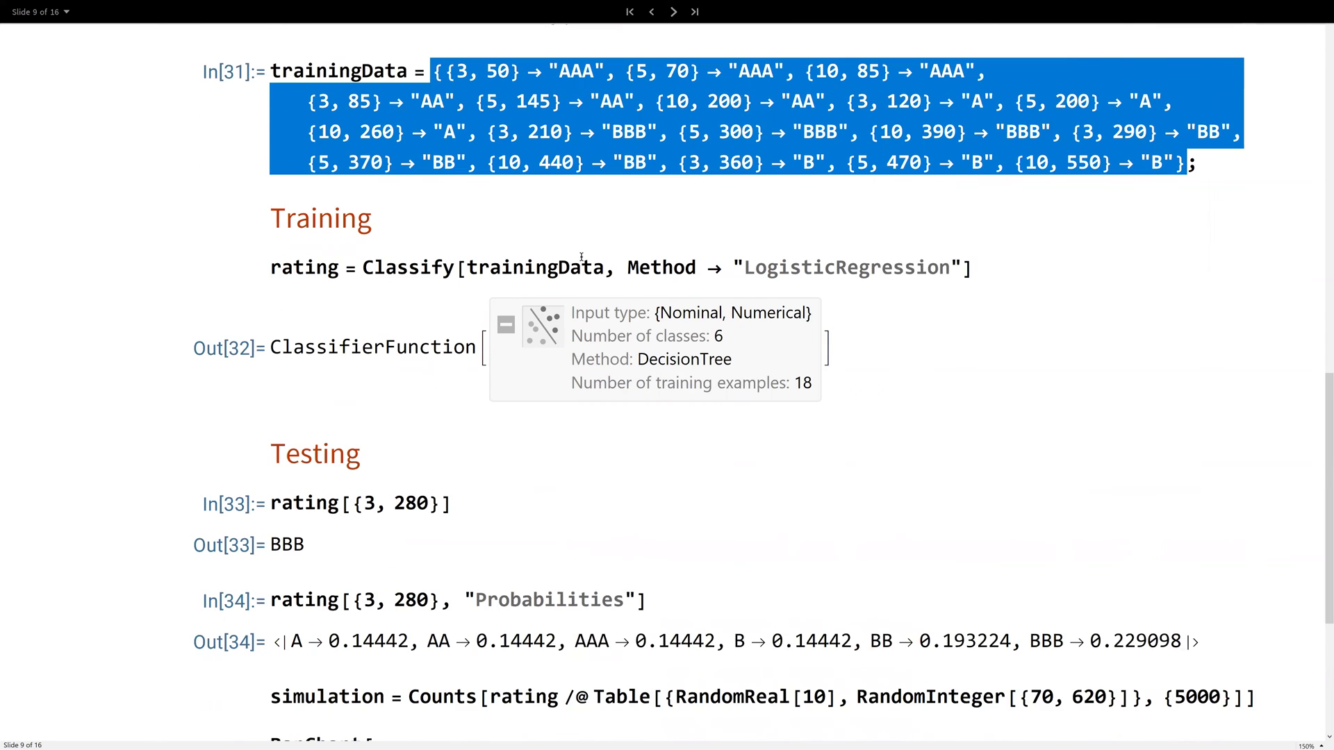
scroll(581, 260, down, 2)
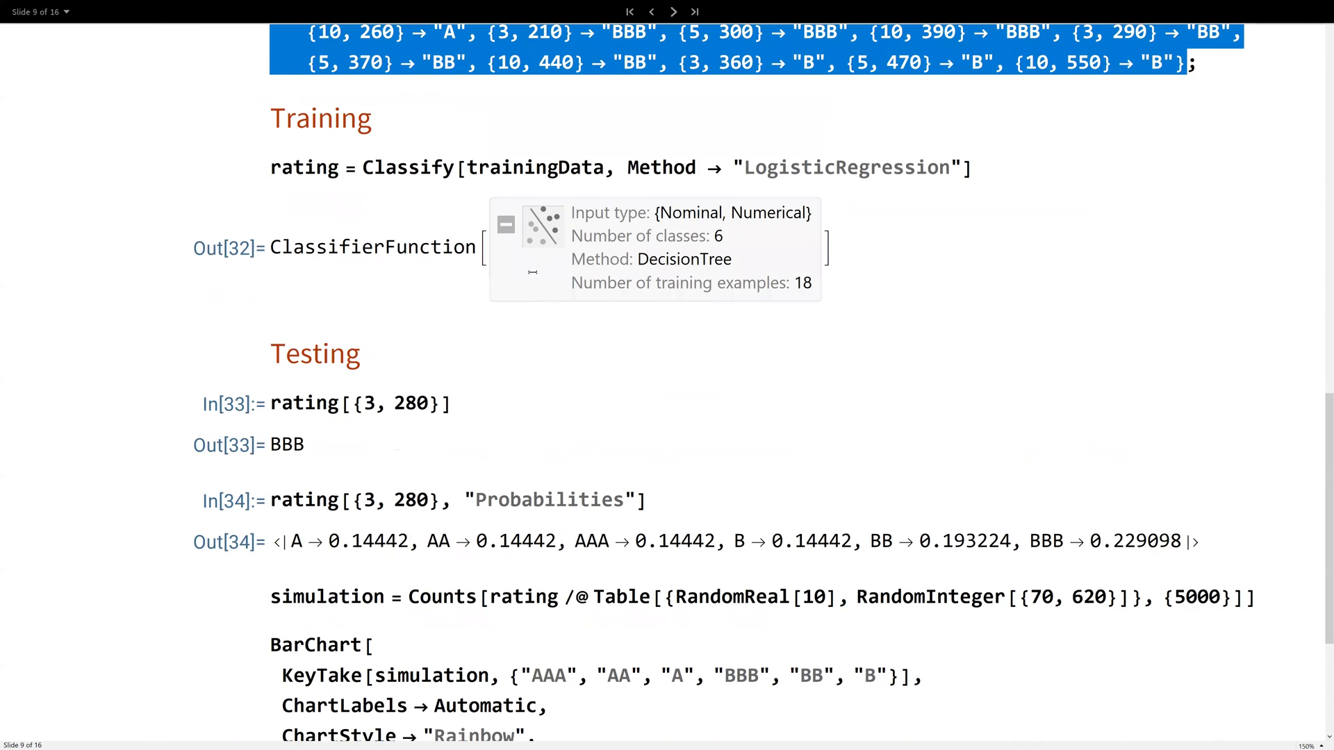
scroll(542, 264, down, 2)
scroll(522, 298, down, 1)
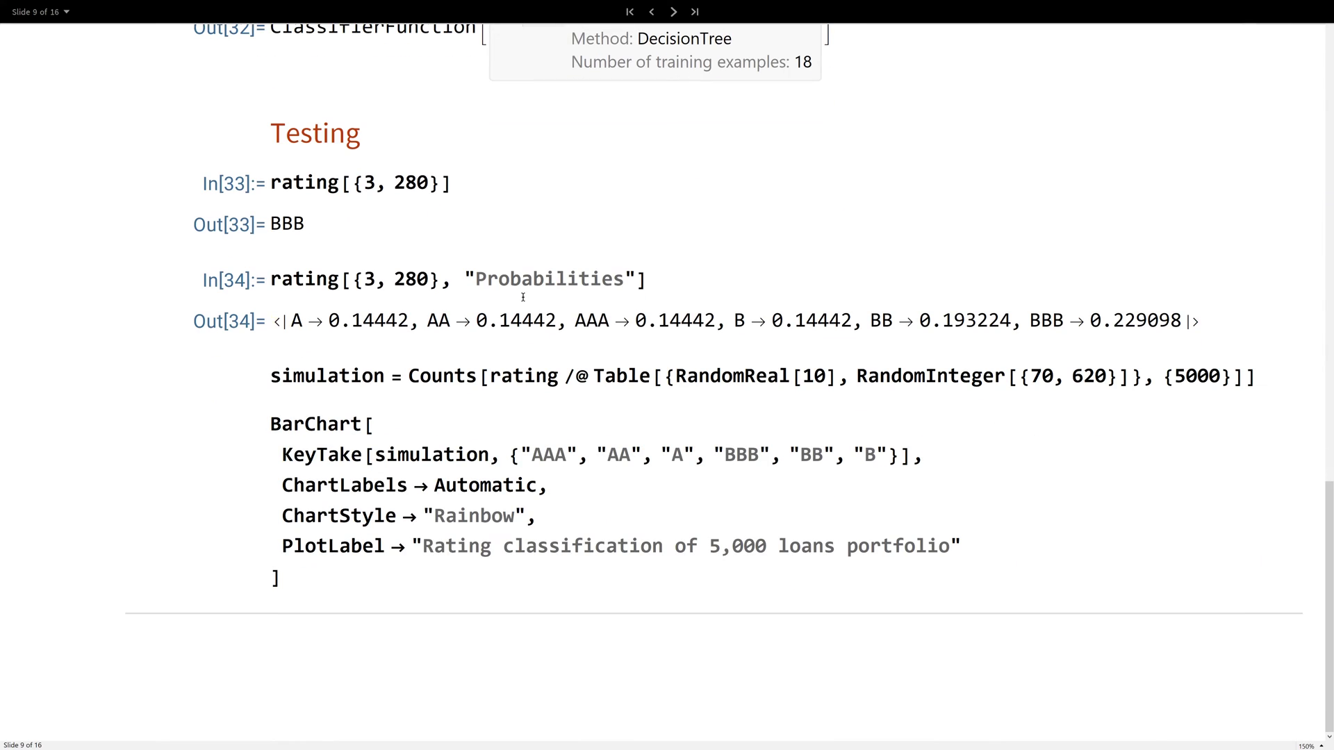
Evaluate the 5,000-loan rating simulation cell, highlighting the classifier rating it uses
click(495, 374)
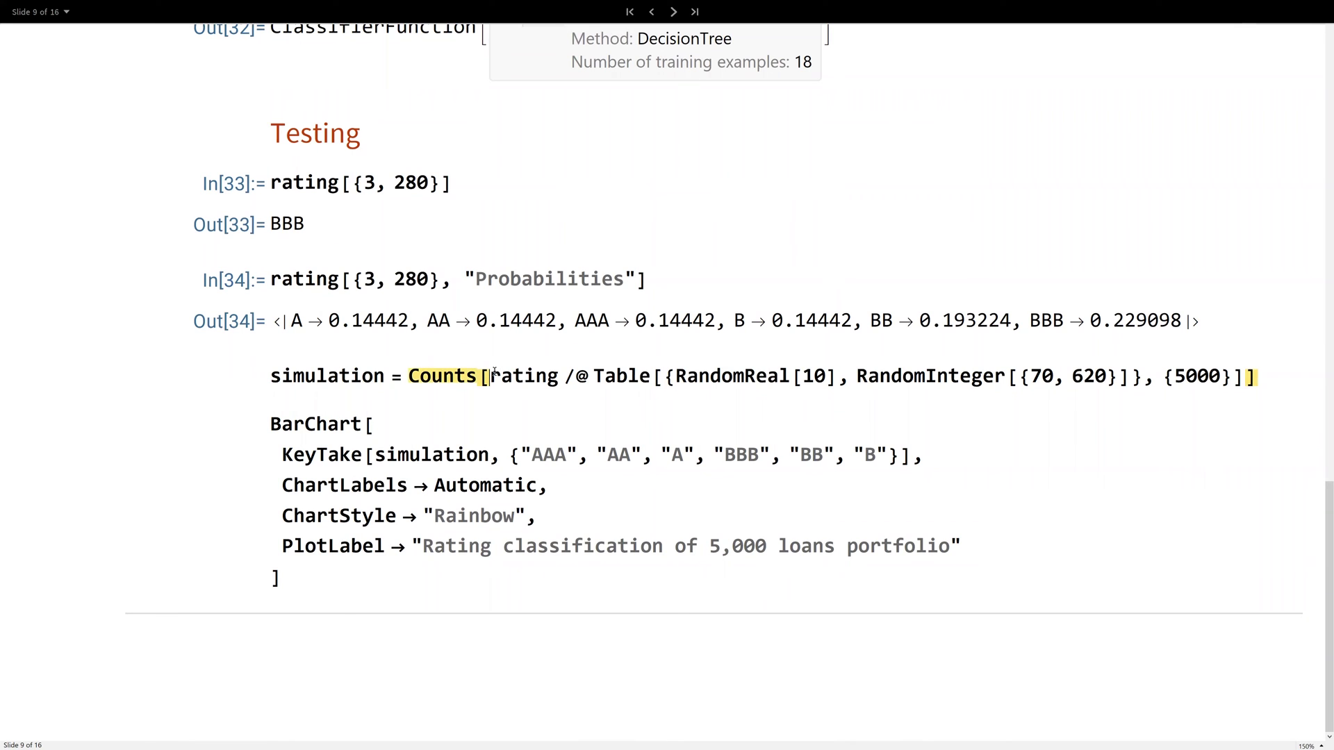
key(shift+Return)
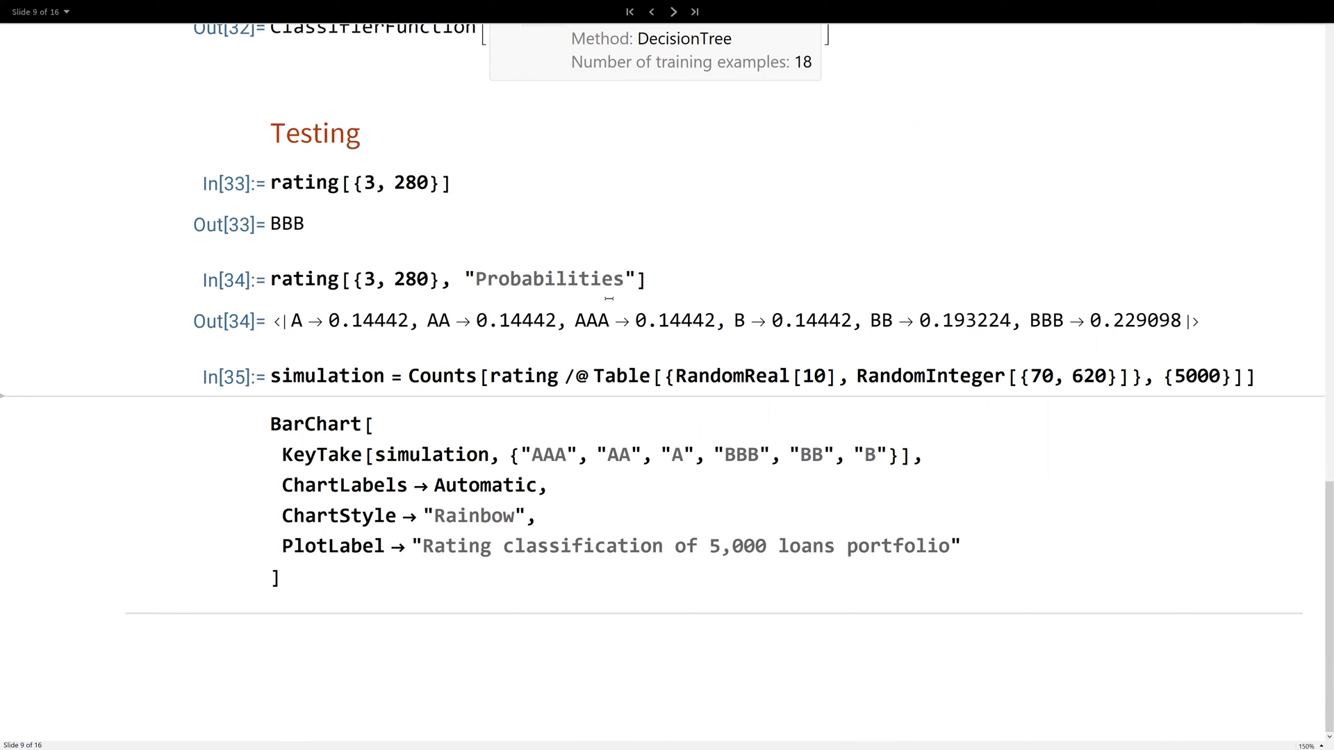
double_click(551, 376)
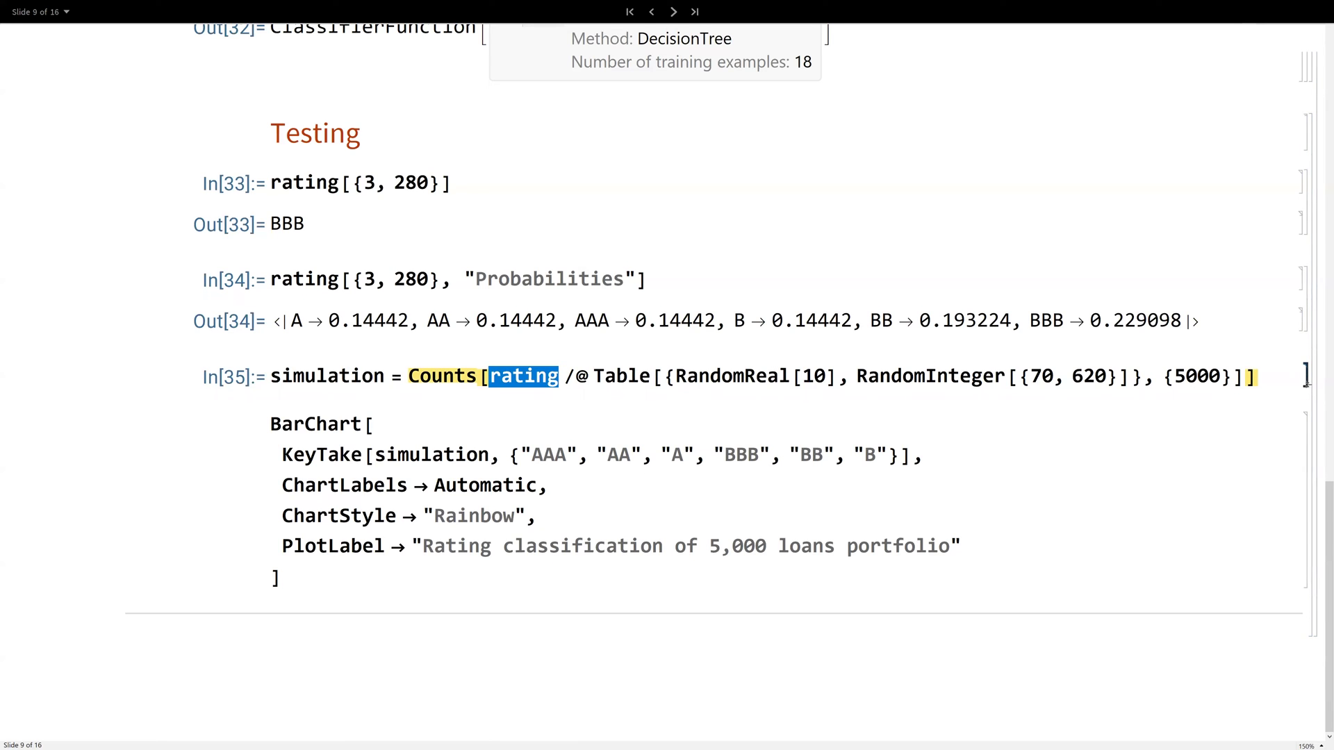
key(shift+Return)
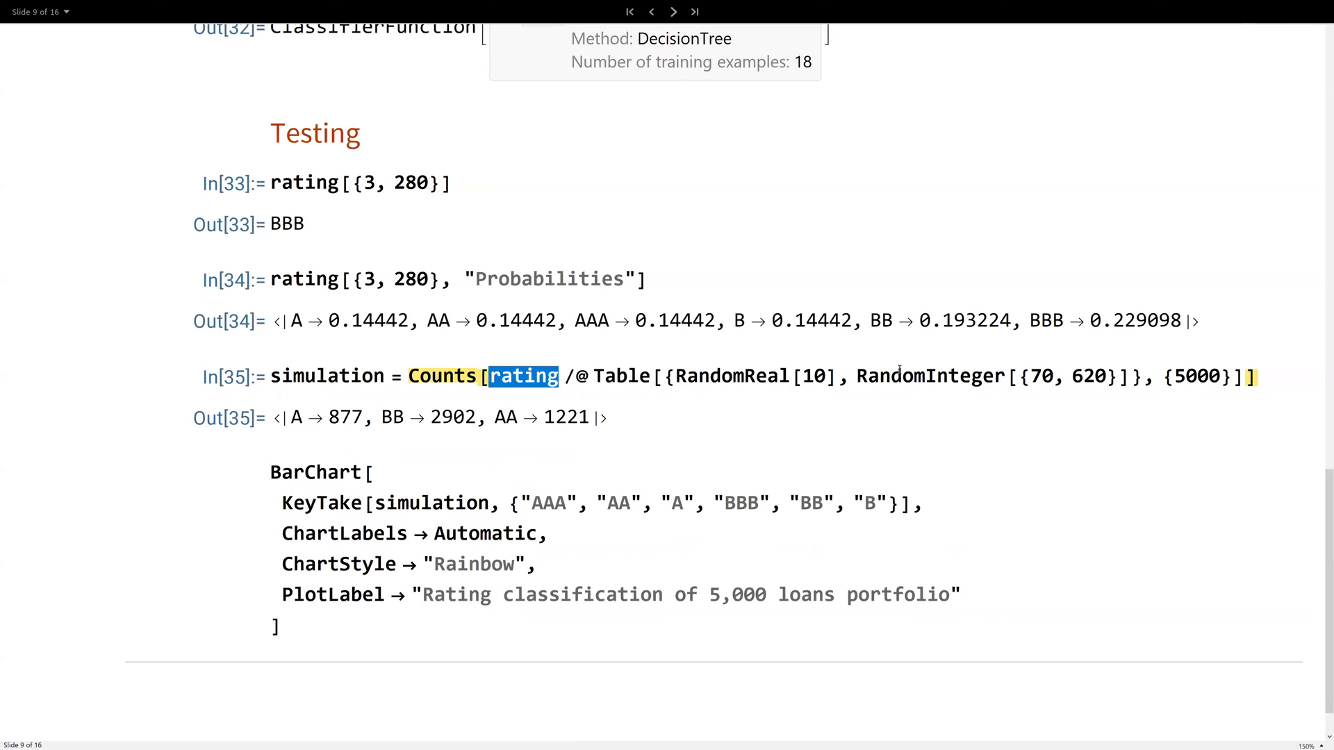
Highlight the 5000 sample size and the resulting counts A 877, BB 2902, AA 1221
double_click(1193, 375)
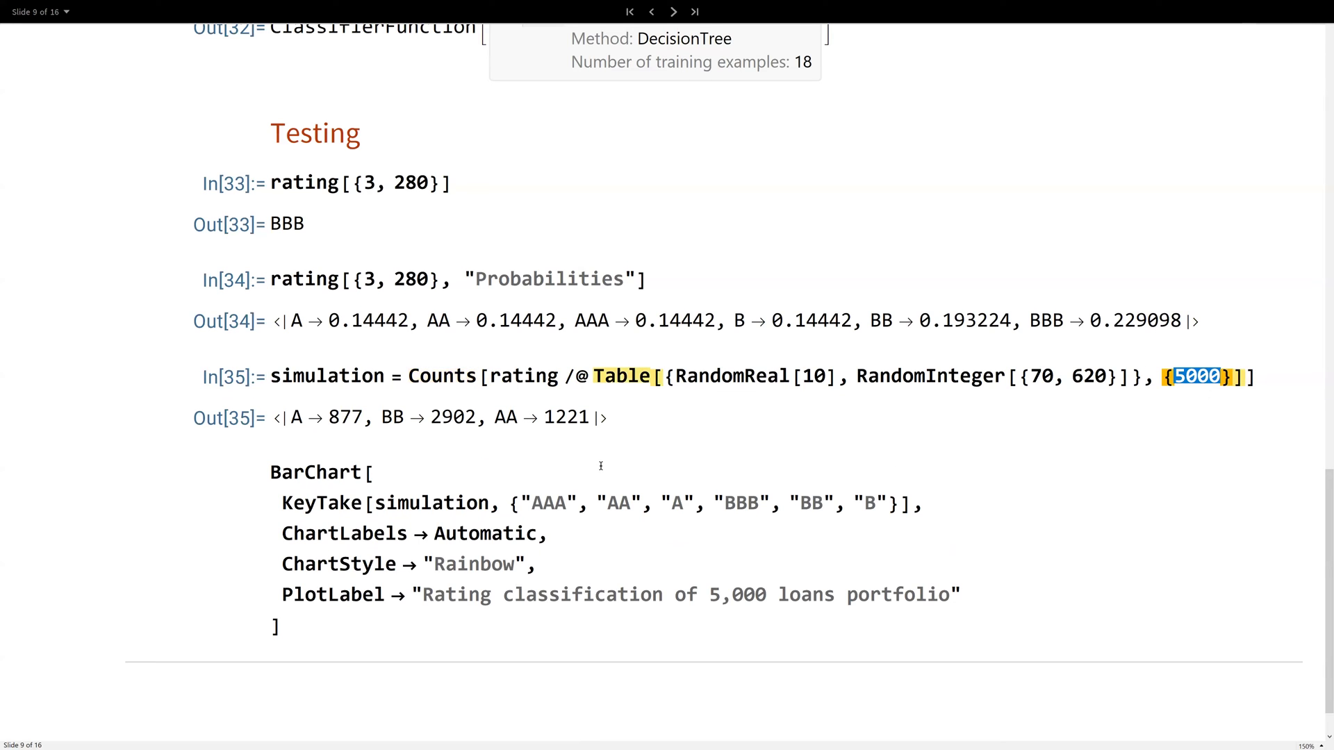
double_click(345, 417)
double_click(455, 418)
double_click(567, 418)
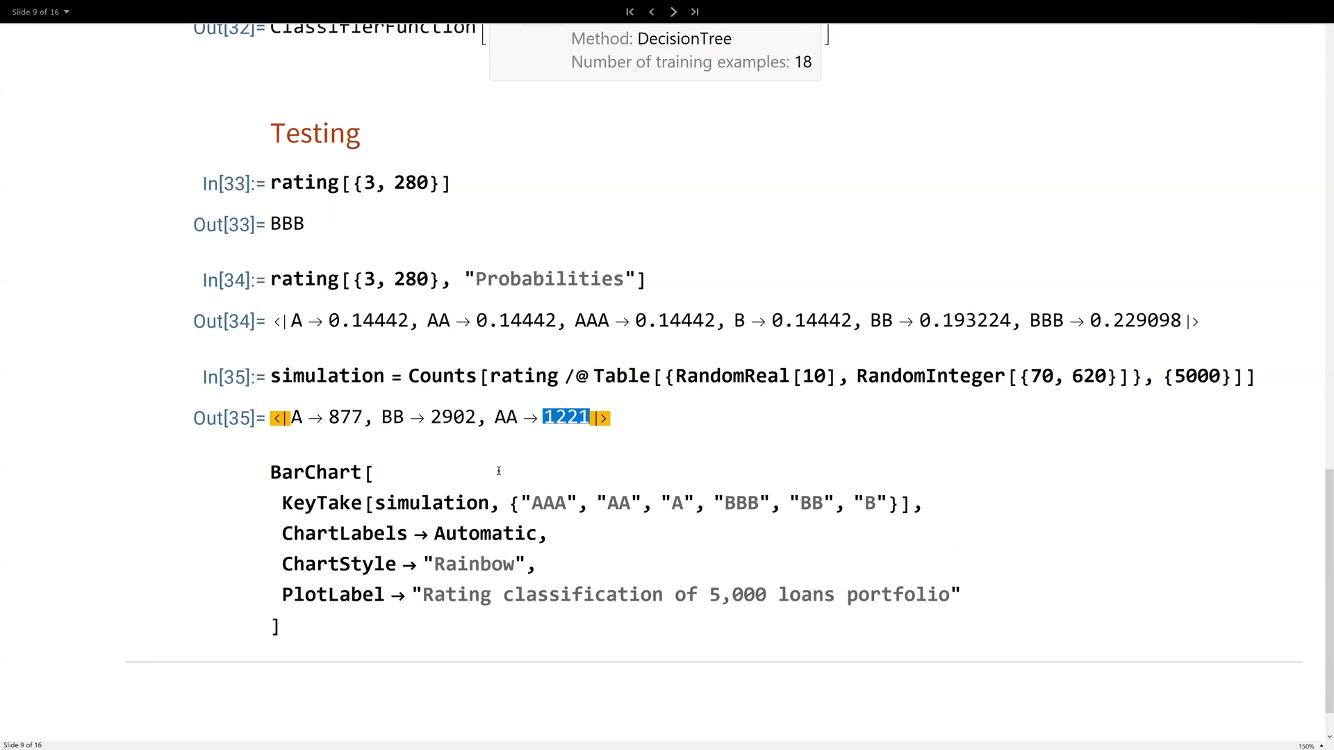
Evaluate the BarChart of simulated rating counts, then advance to the Integrated Platform slide
click(498, 467)
key(shift+Return)
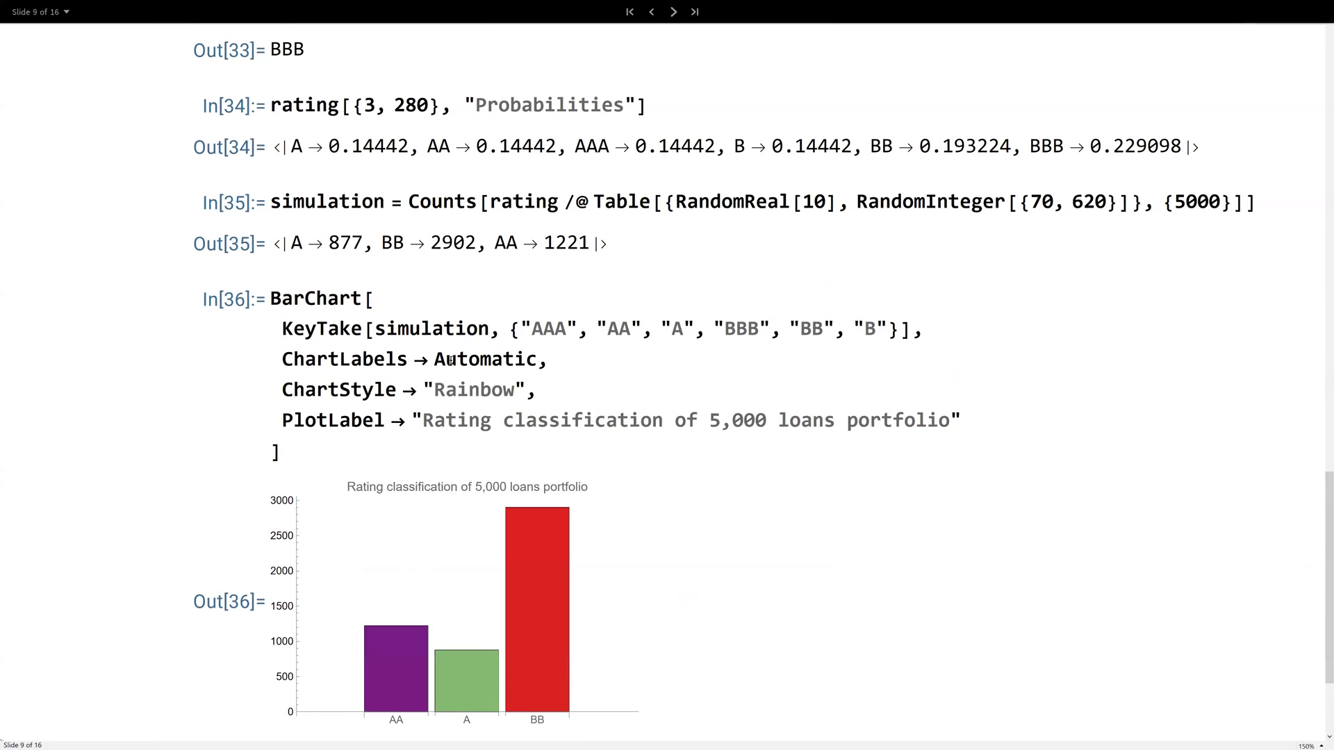
scroll(603, 426, down, 1)
scroll(606, 440, down, 2)
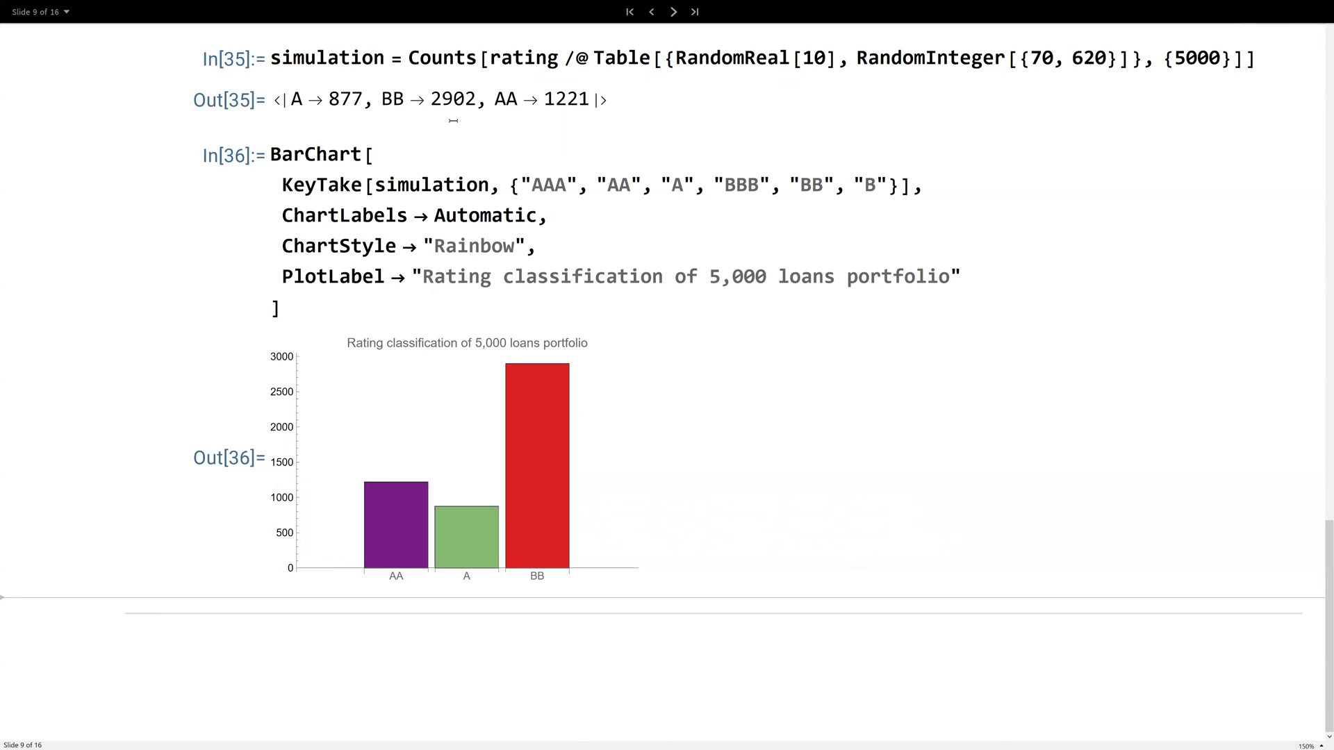
double_click(362, 156)
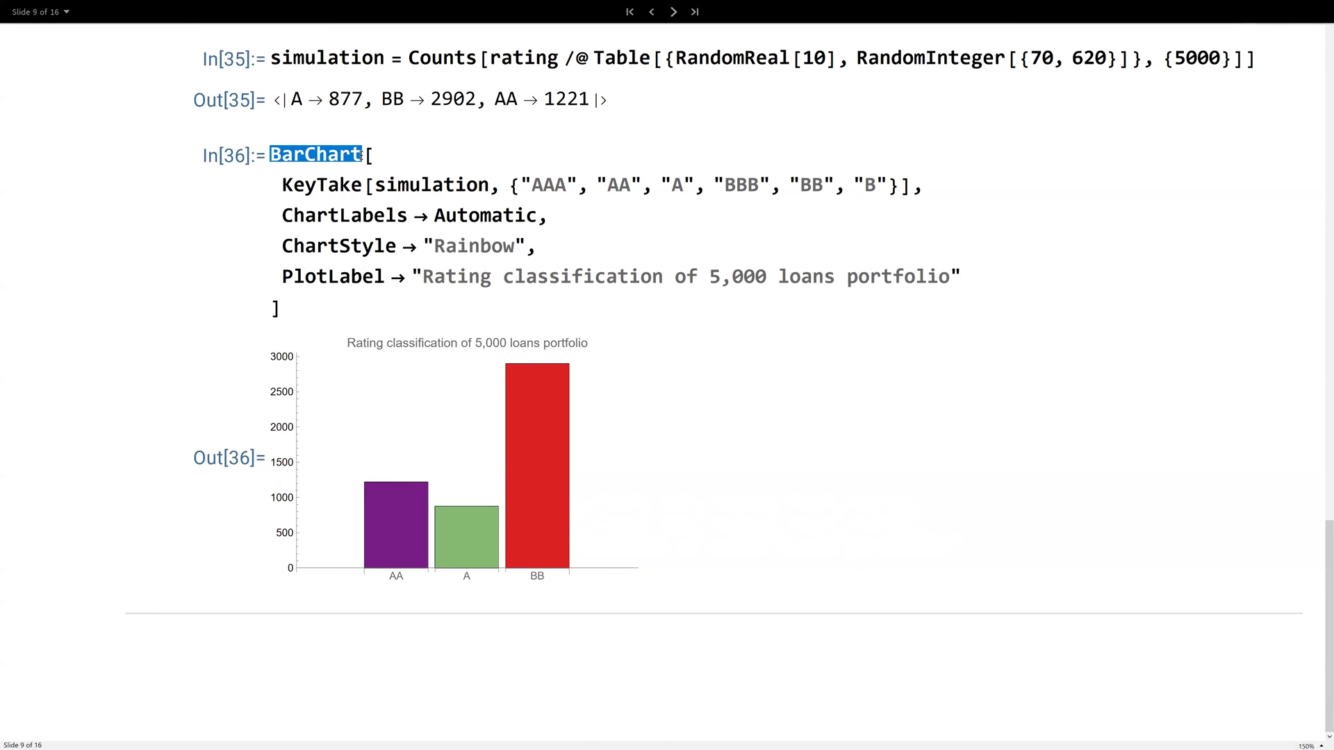
click(389, 151)
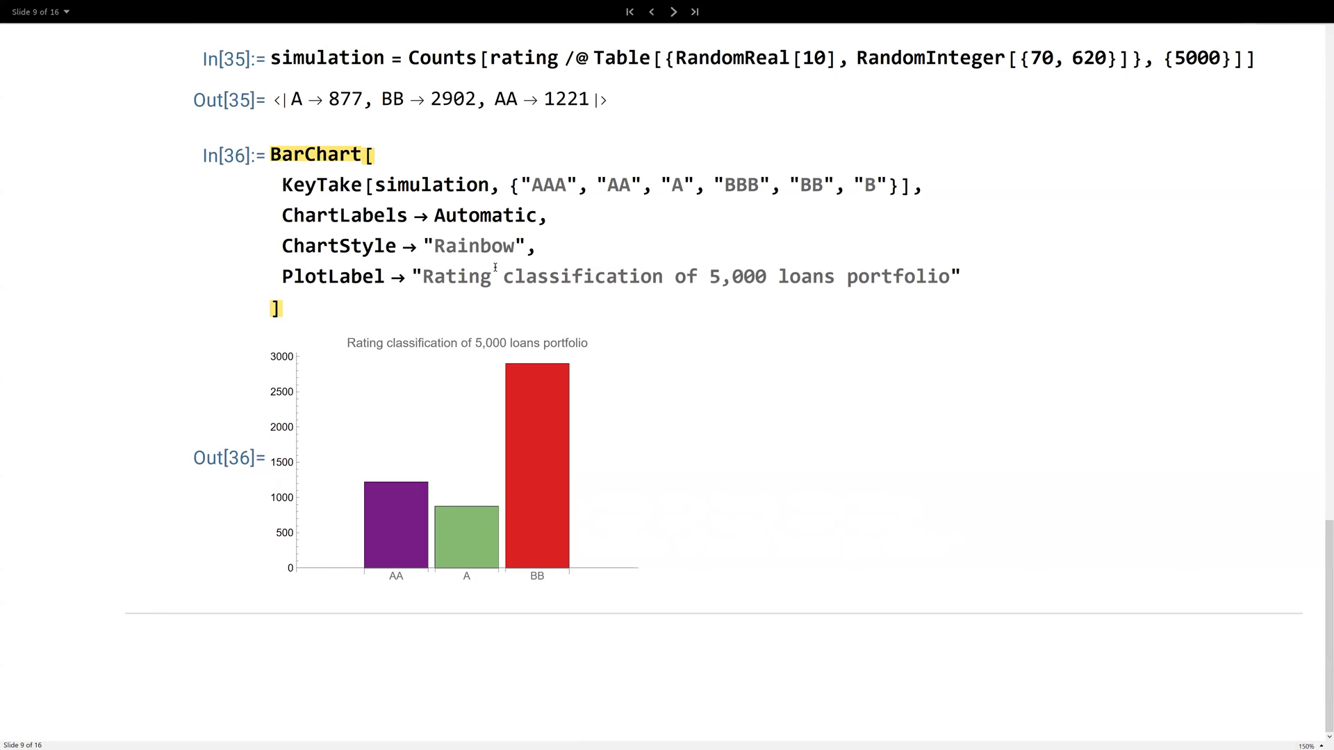
key(Page_Down)
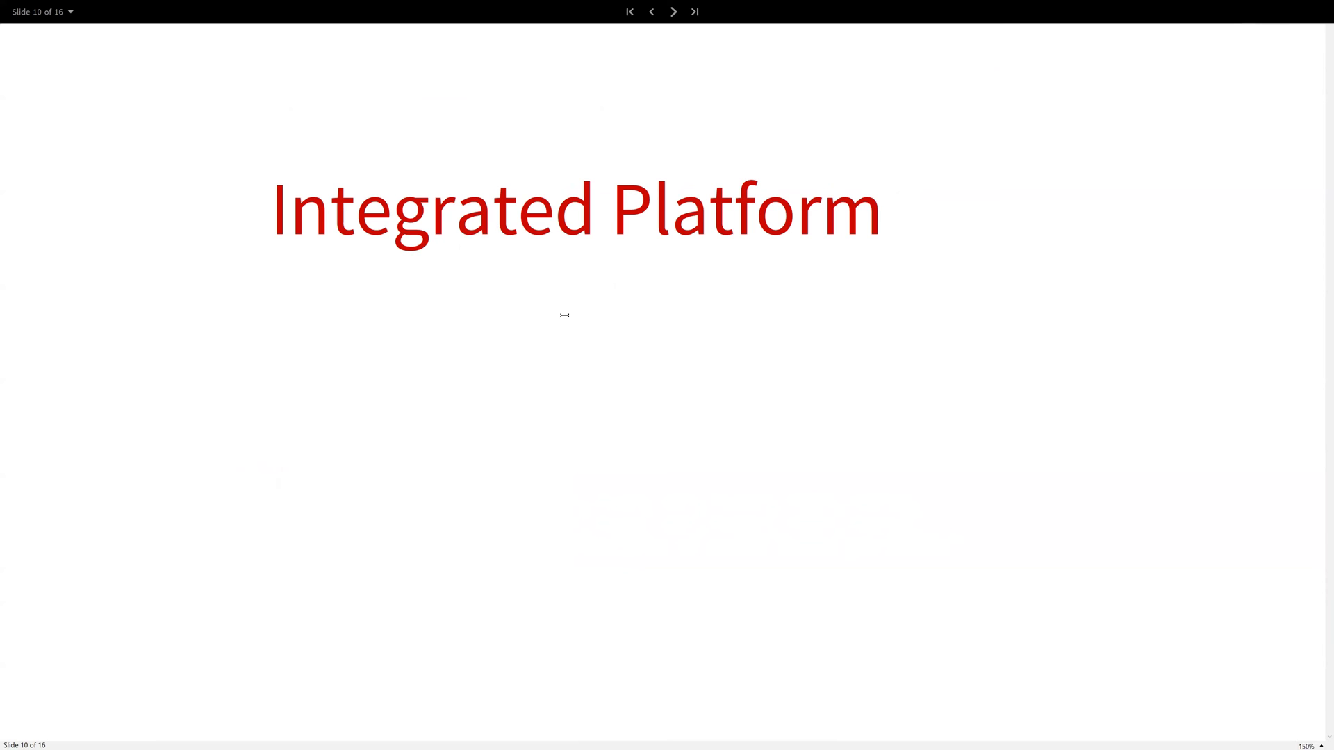
Advance two slides to 'Example: Financial Visualisation and Forecasting' with the GOOGL code
key(Right)
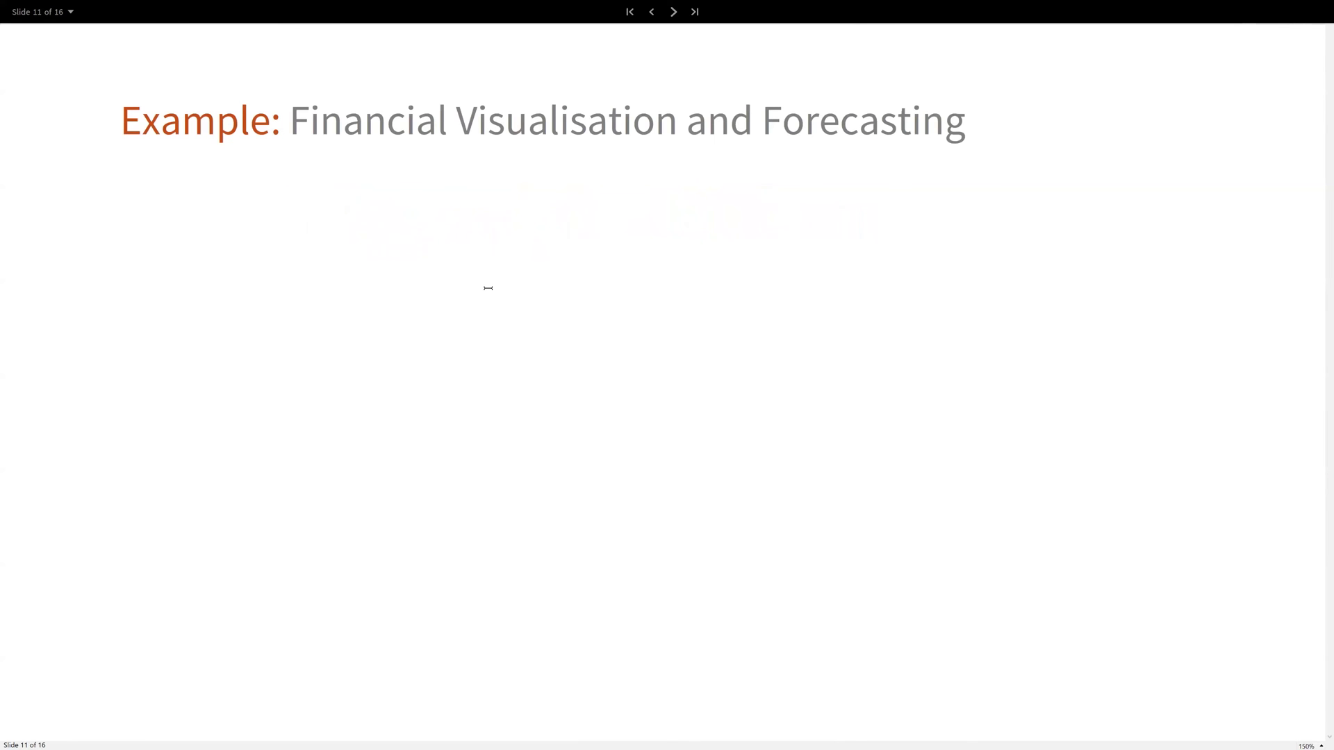
key(Right)
scroll(414, 193, down, 1)
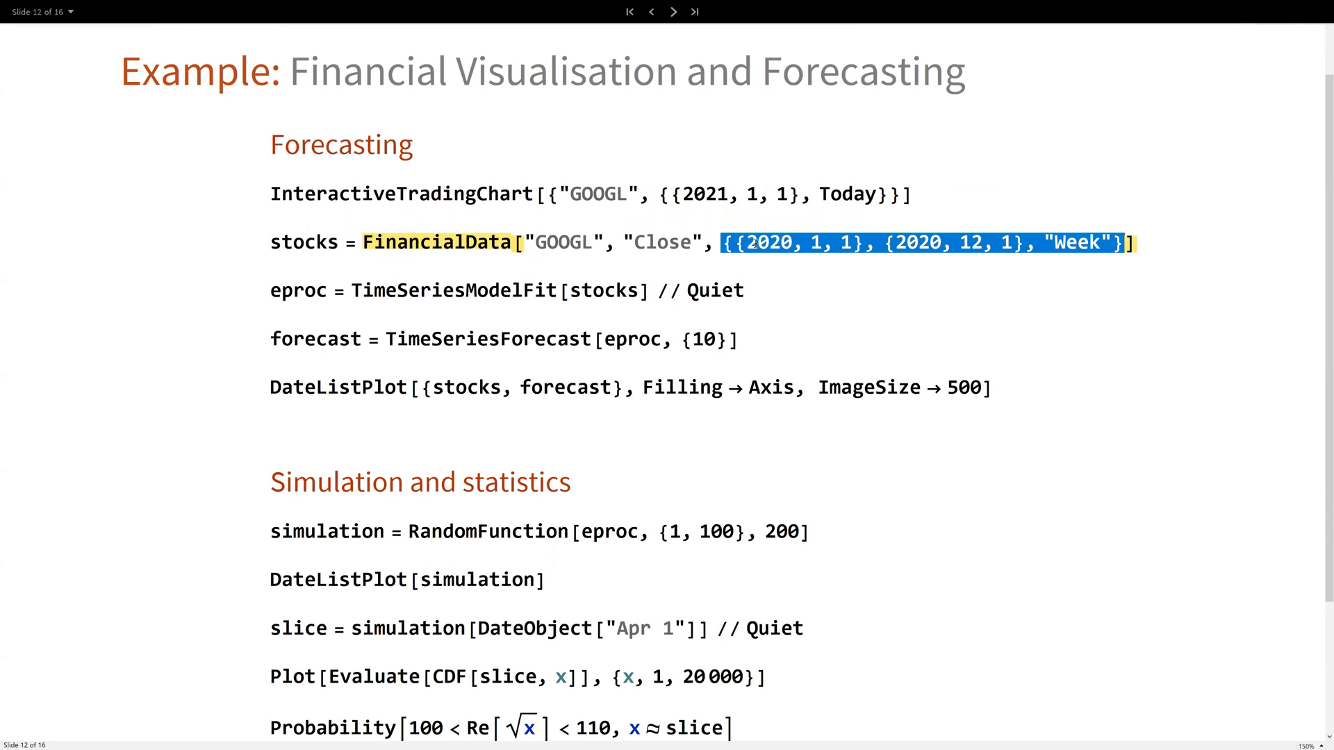
Fetch GOOGL's weekly 2020 closes via FinancialData and expand the 49-point TimeSeries summary
click(559, 239)
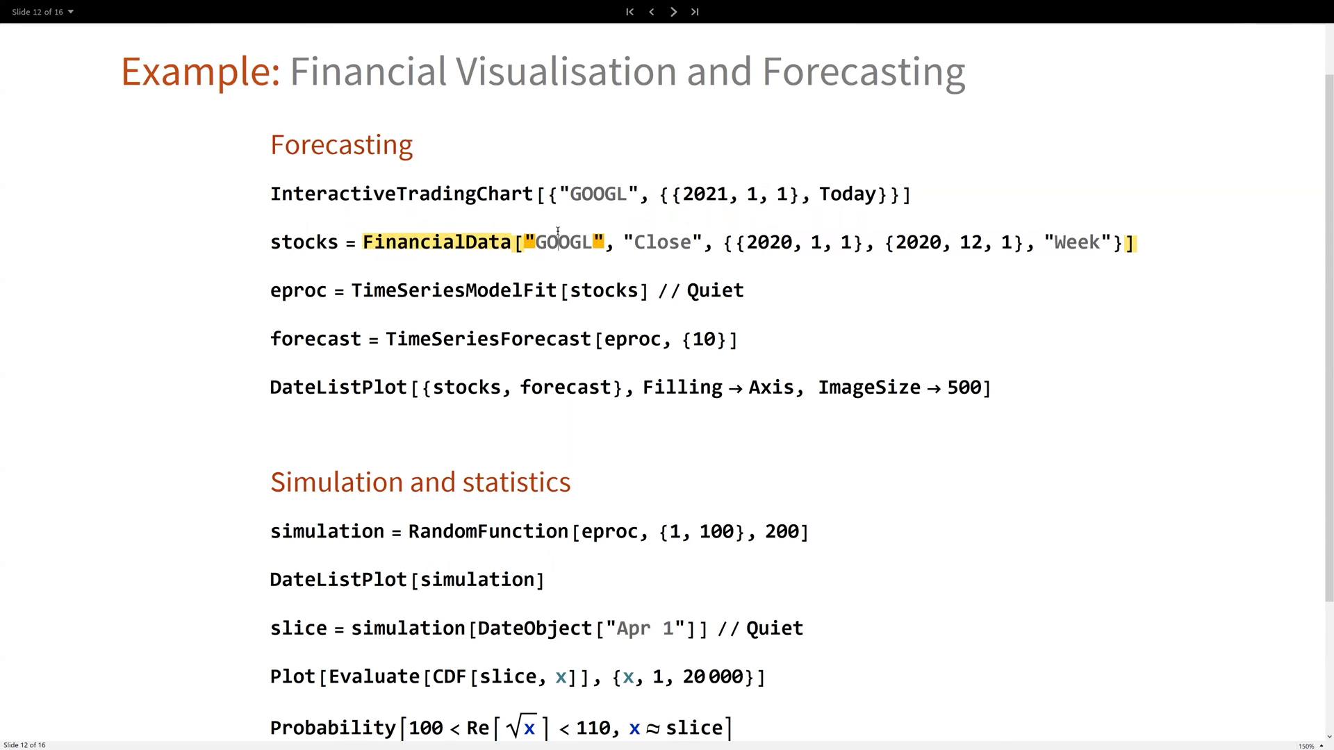
key(shift+Return)
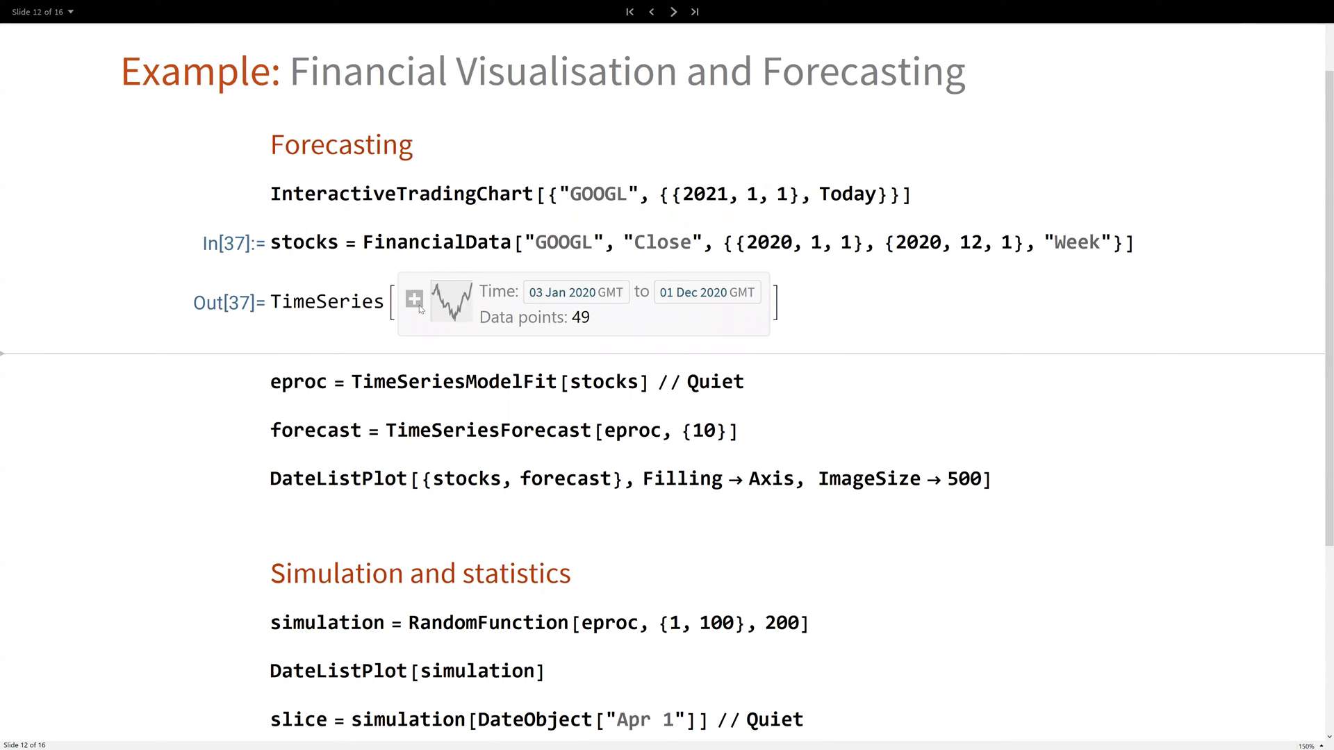
double_click(427, 244)
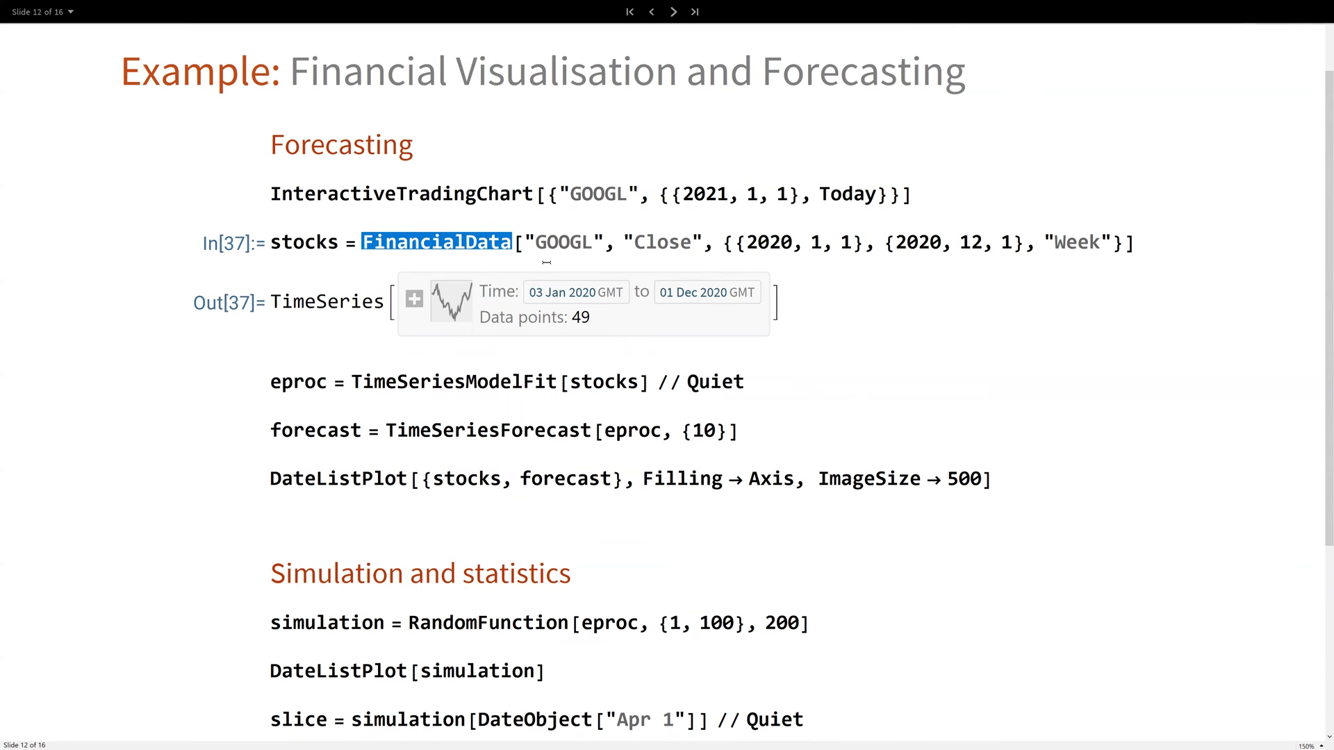
double_click(577, 248)
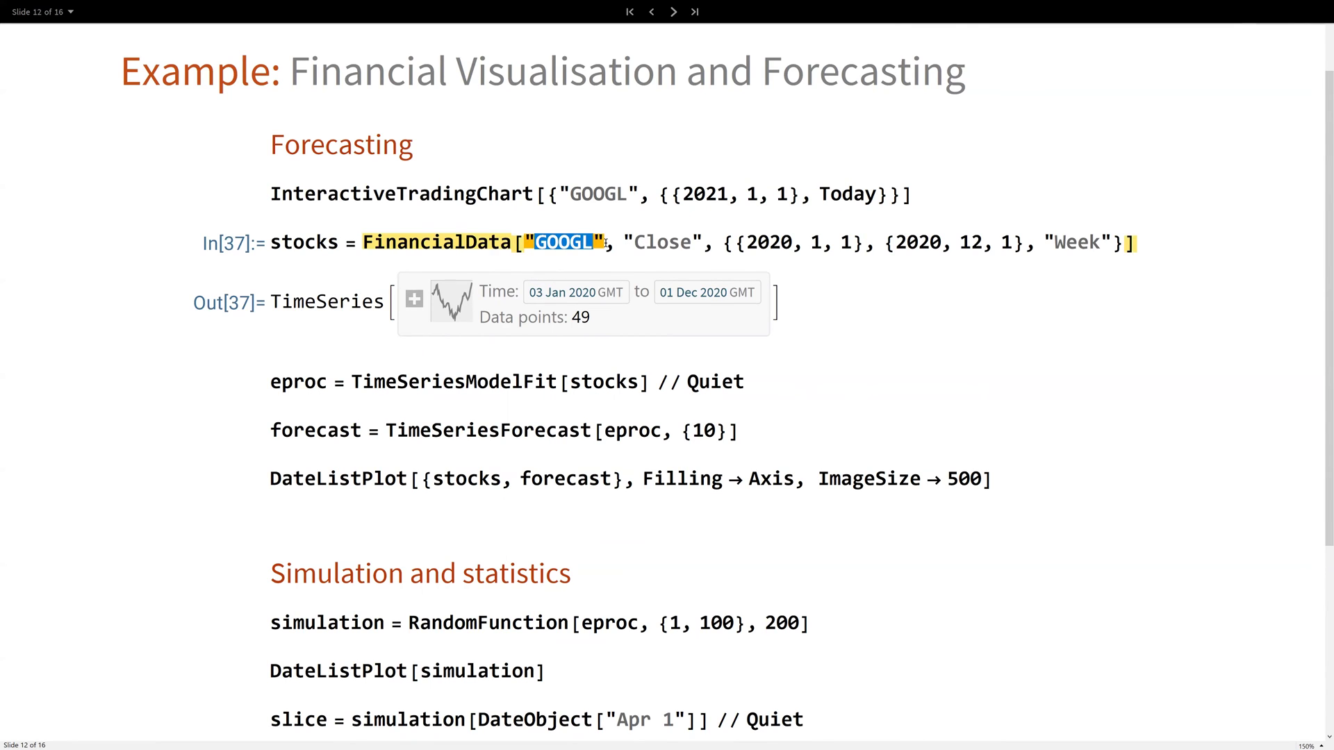
click(414, 300)
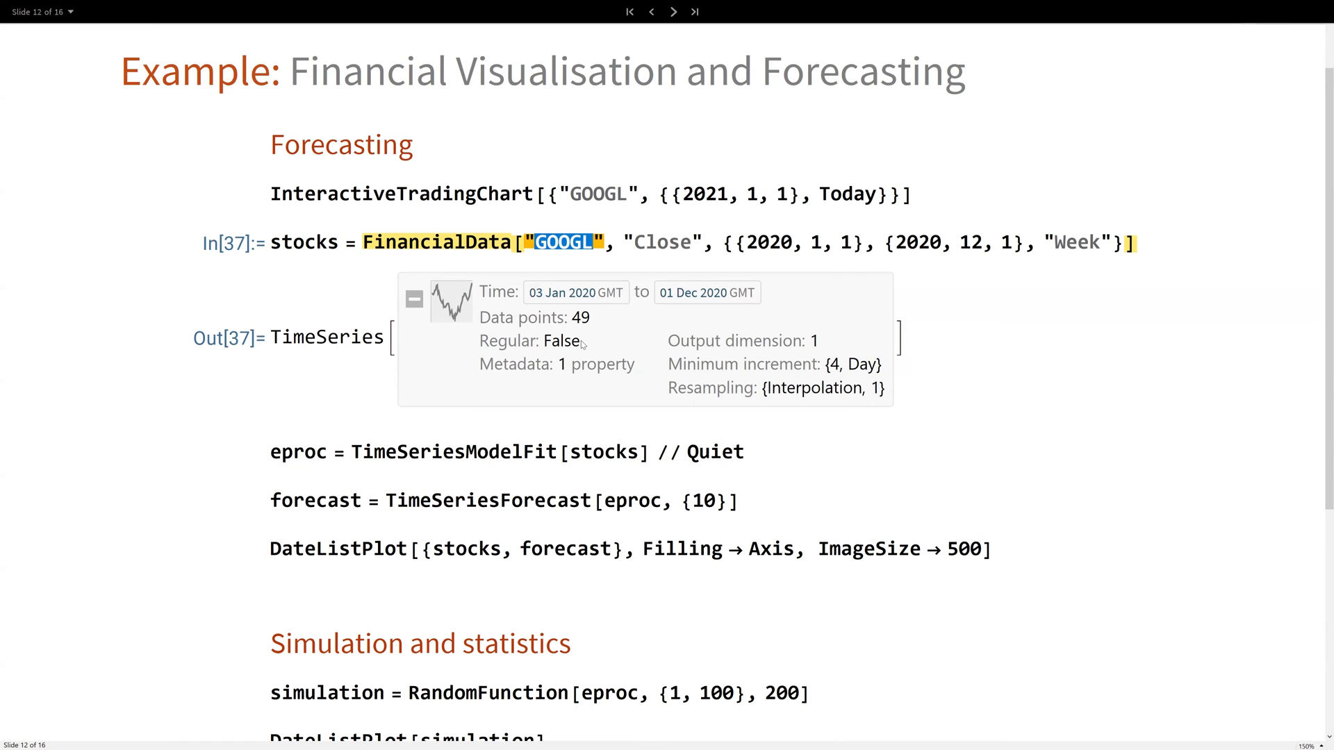
Collapse the TimeSeries summary and evaluate TimeSeriesModelFit on the GOOGL prices
click(414, 301)
scroll(476, 222, down, 1)
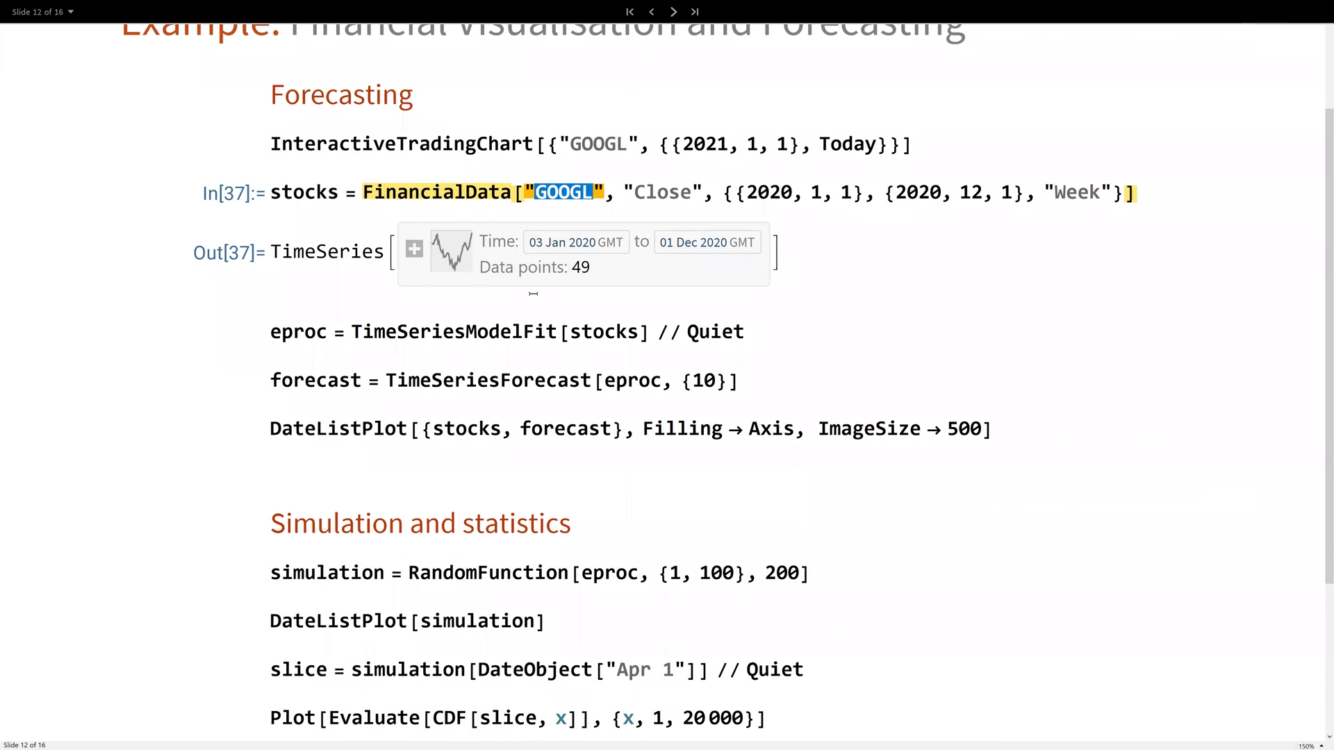
click(544, 328)
key(shift+Return)
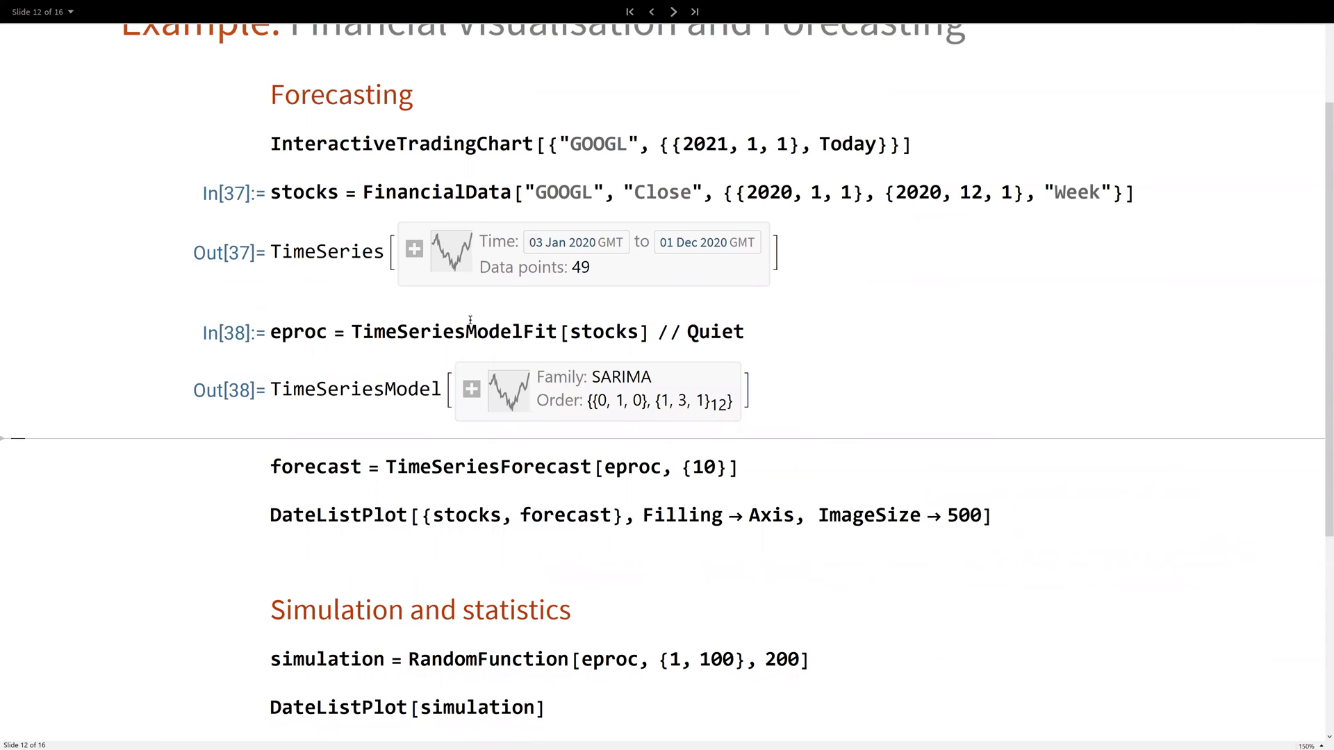
double_click(489, 333)
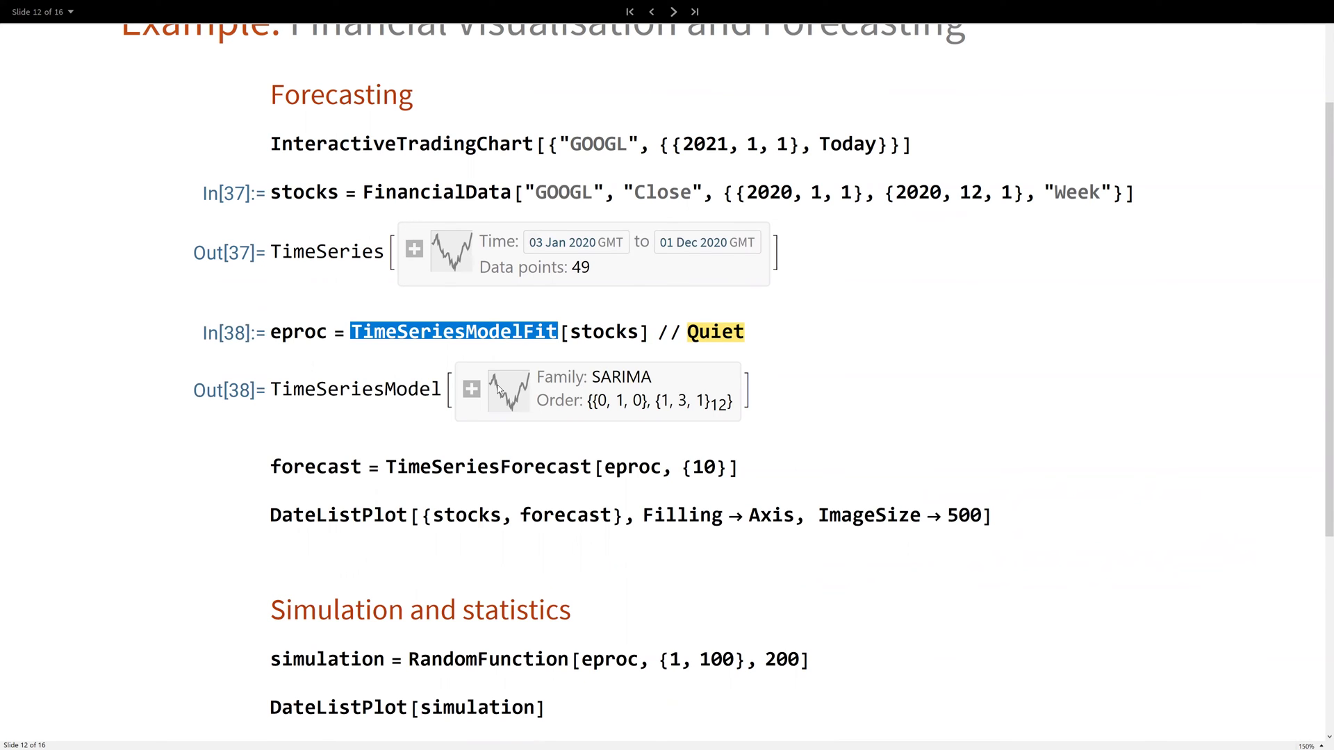
Expand the fitted TimeSeriesModel summary, highlighting its SARIMA model family
click(471, 389)
double_click(631, 376)
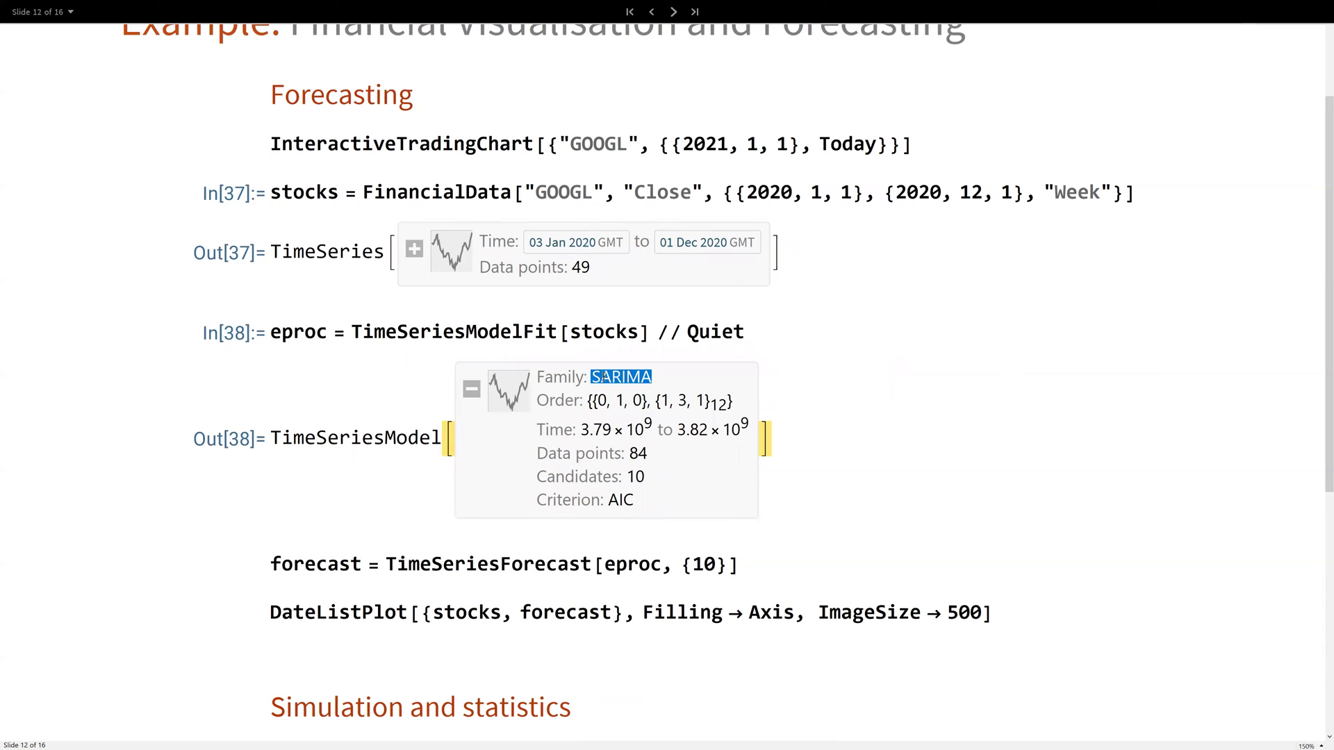
click(603, 378)
key(shift+Left)
double_click(524, 337)
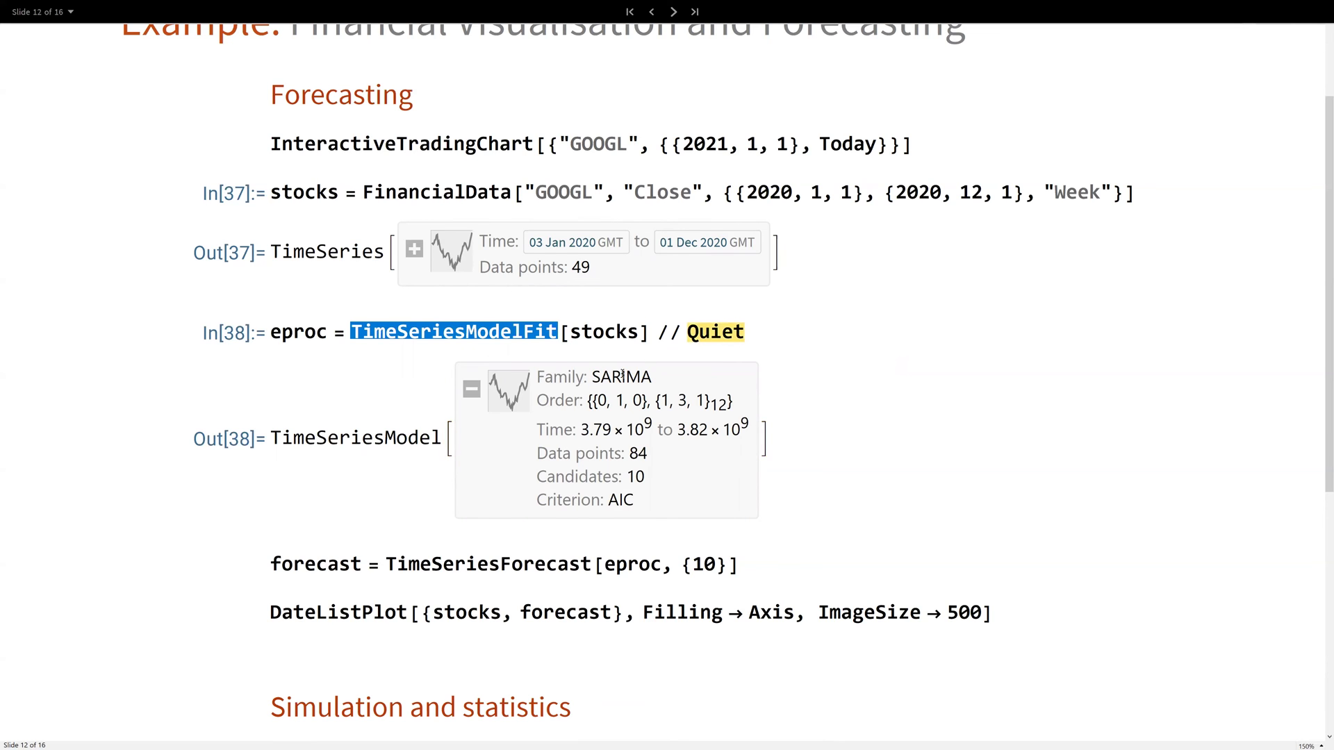
scroll(746, 437, down, 2)
Evaluate the ten-point forecast and the DateListPlot of 2020 prices with the forecast
click(758, 464)
key(shift+Return)
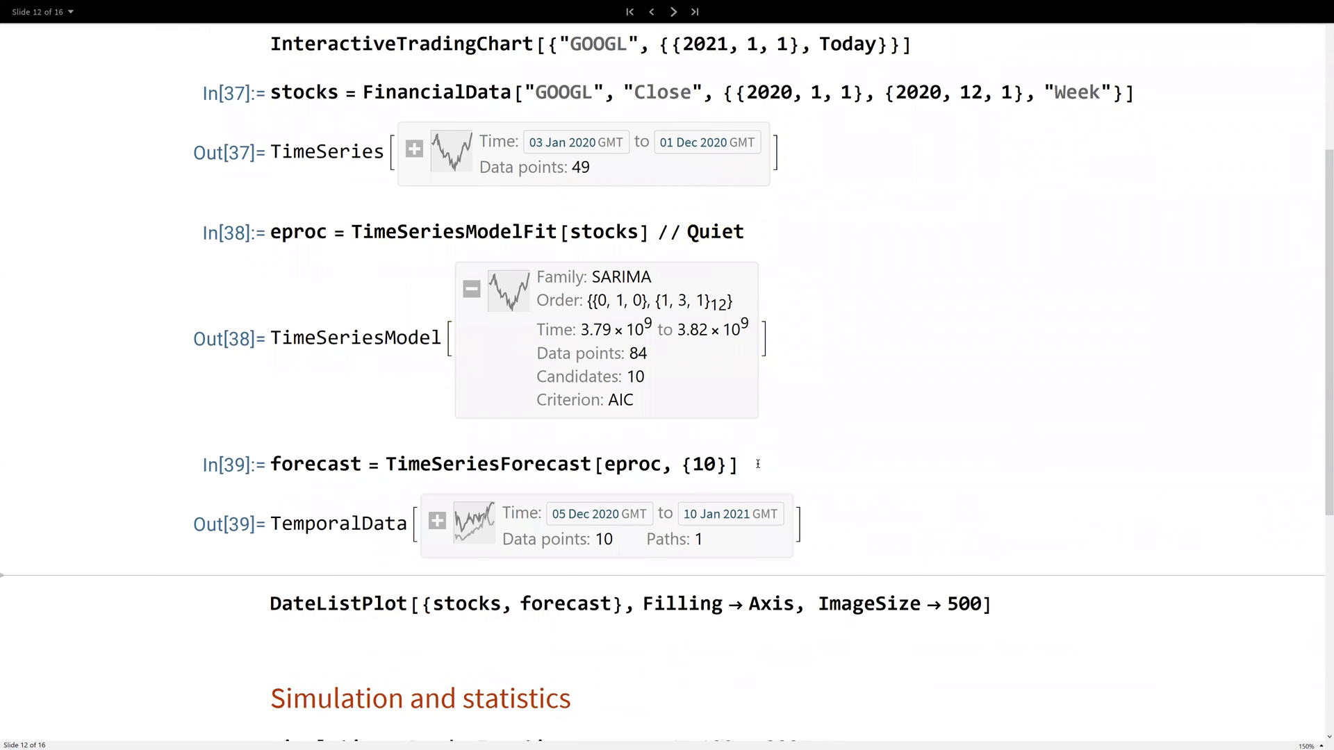
scroll(758, 464, down, 1)
scroll(730, 460, down, 1)
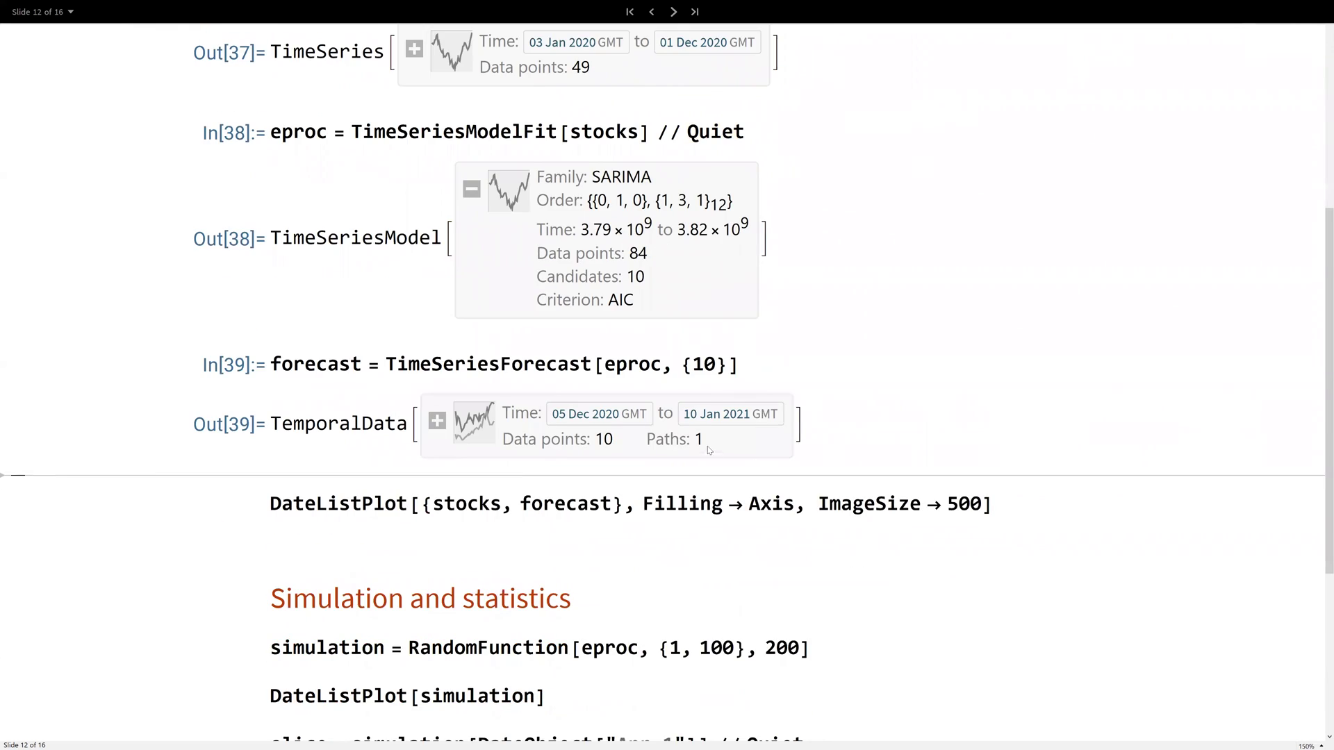
click(641, 505)
key(shift+Return)
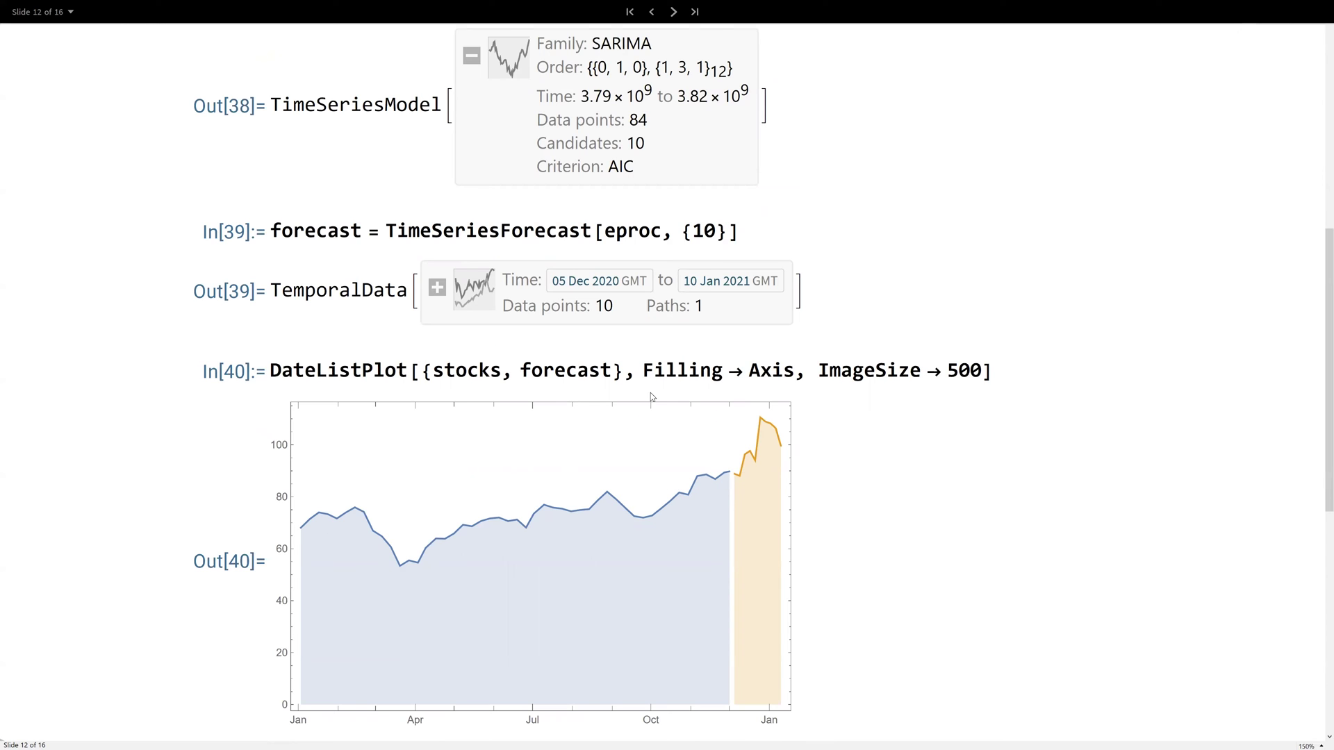
scroll(651, 397, down, 1)
scroll(662, 456, down, 2)
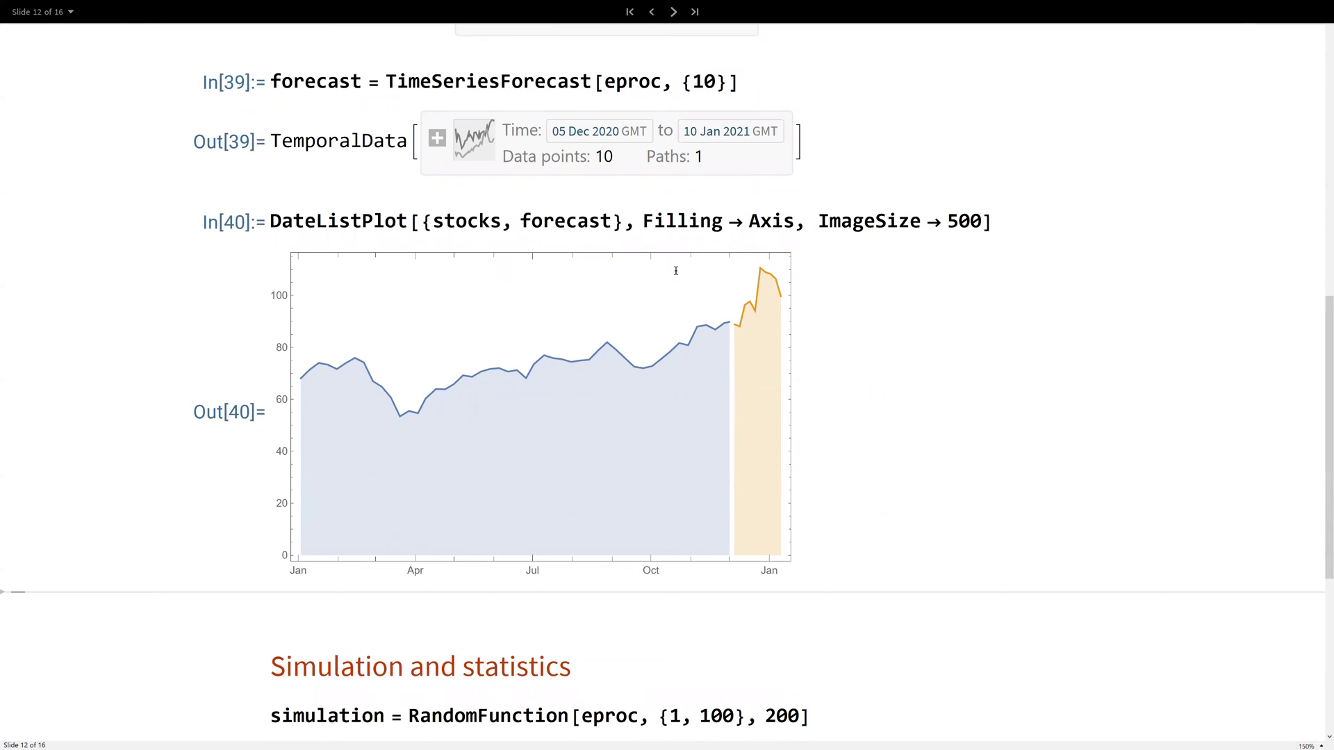
scroll(675, 274, up, 1)
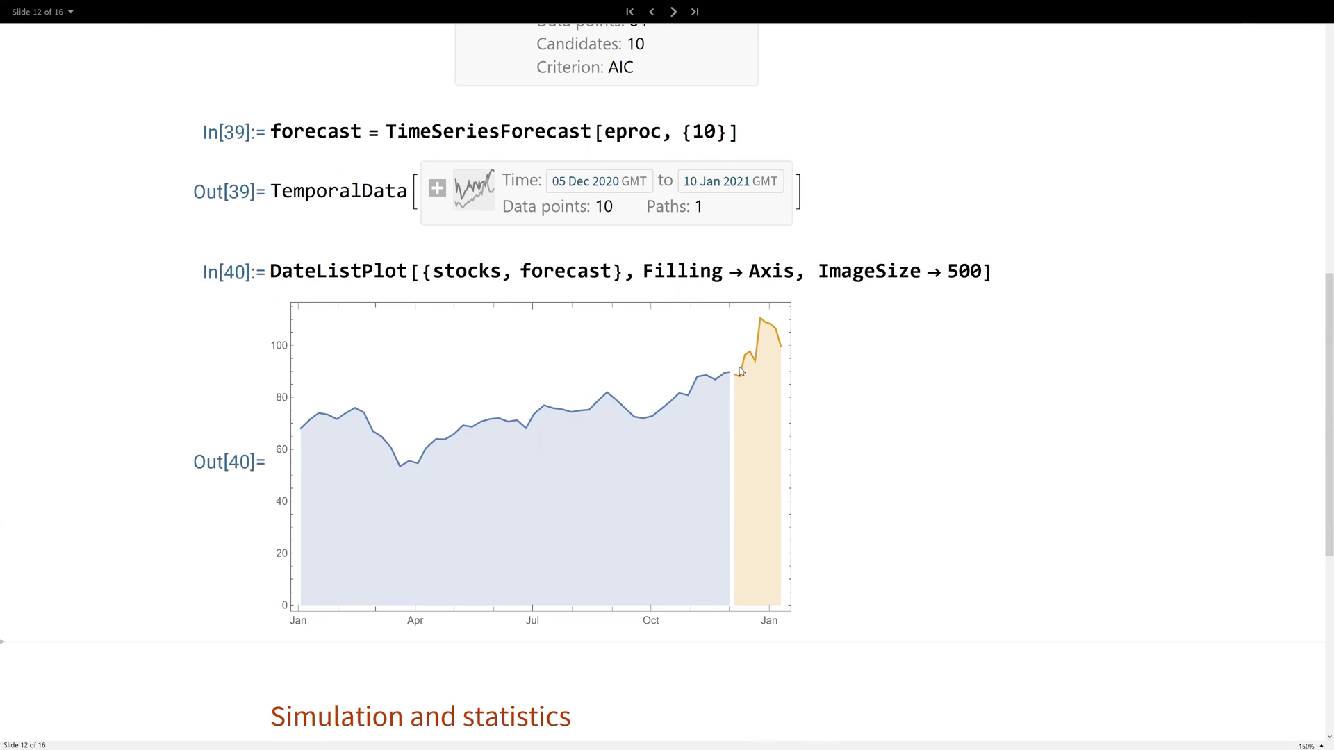
scroll(883, 234, up, 3)
scroll(884, 235, up, 4)
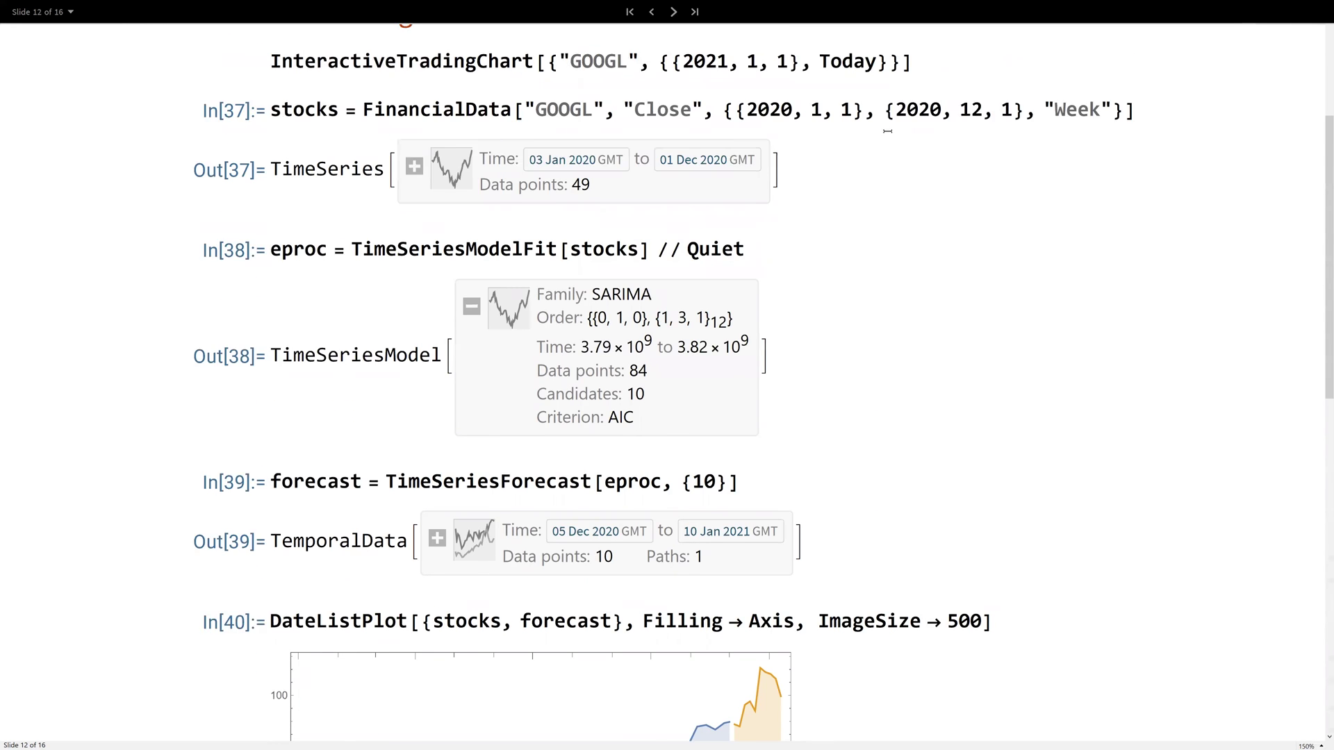
scroll(884, 235, up, 2)
scroll(835, 453, down, 5)
scroll(835, 453, down, 1)
scroll(778, 527, down, 1)
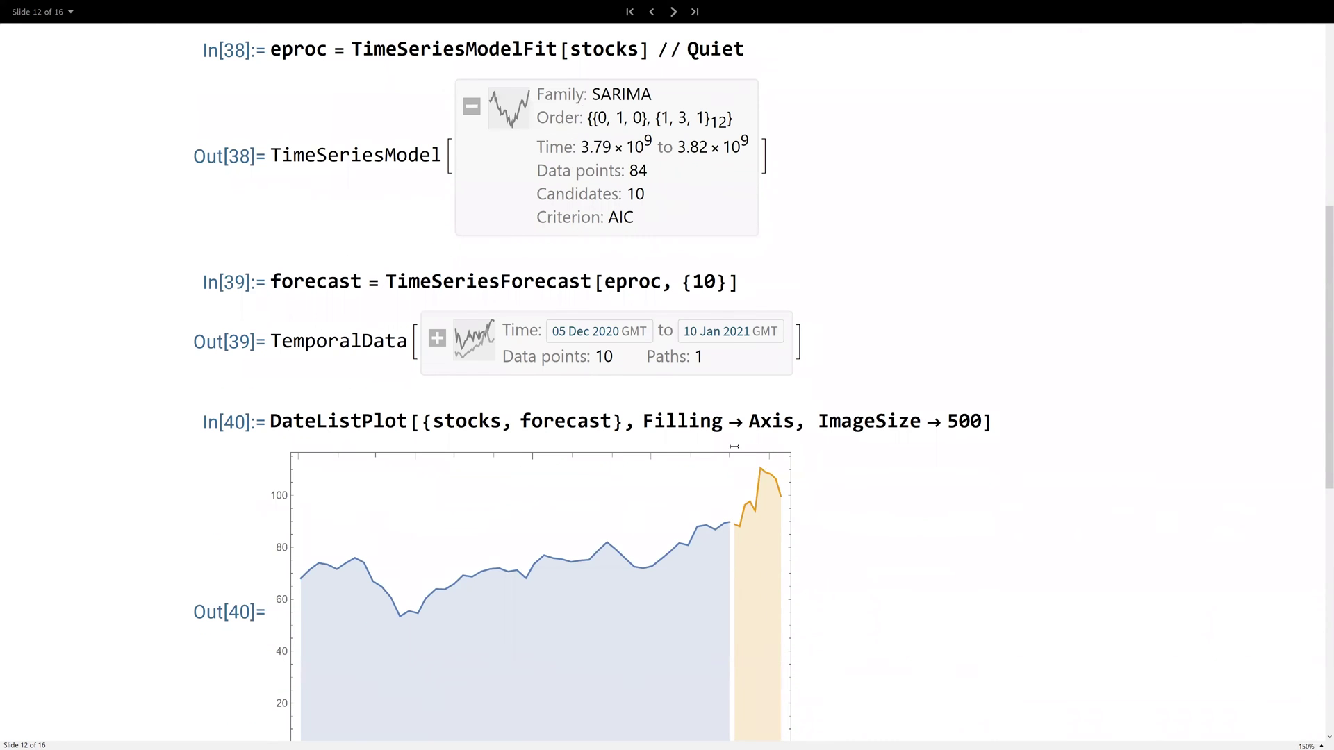
scroll(733, 446, up, 1)
scroll(733, 446, down, 4)
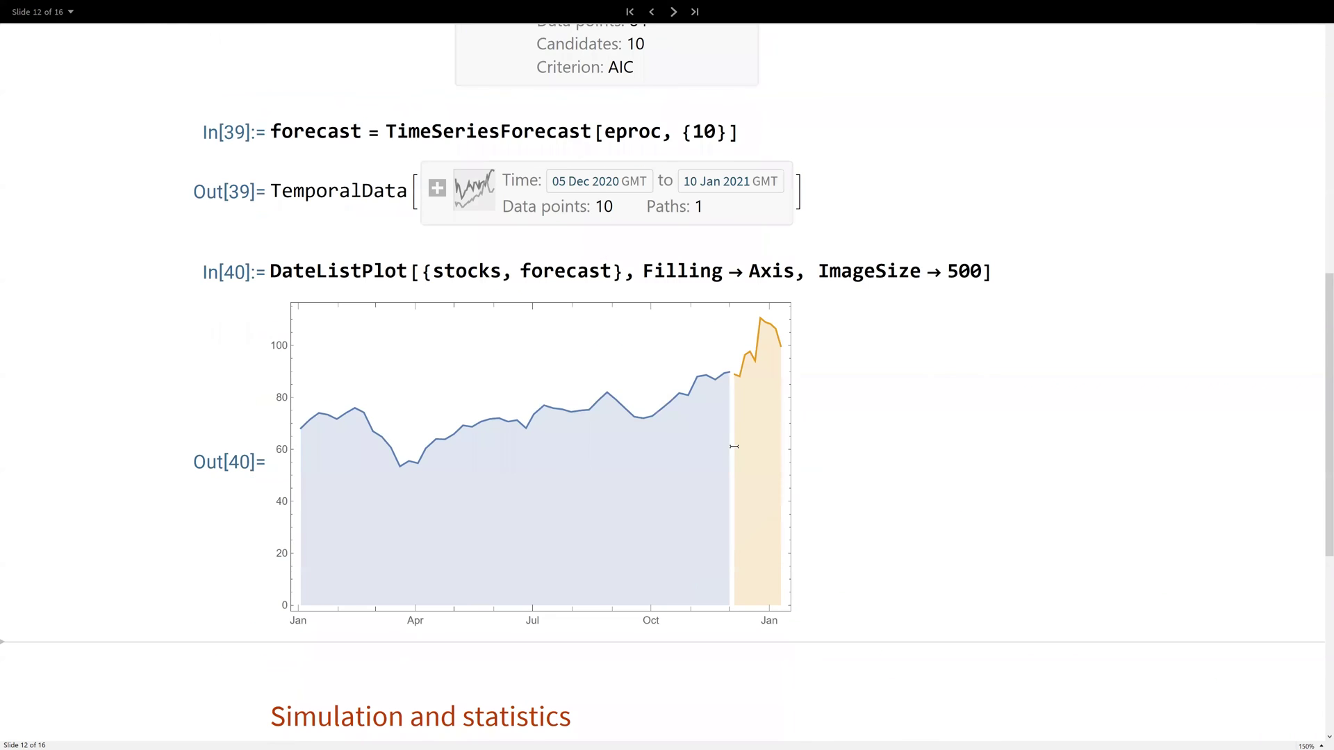
scroll(785, 459, up, 2)
scroll(787, 459, up, 3)
scroll(875, 228, up, 5)
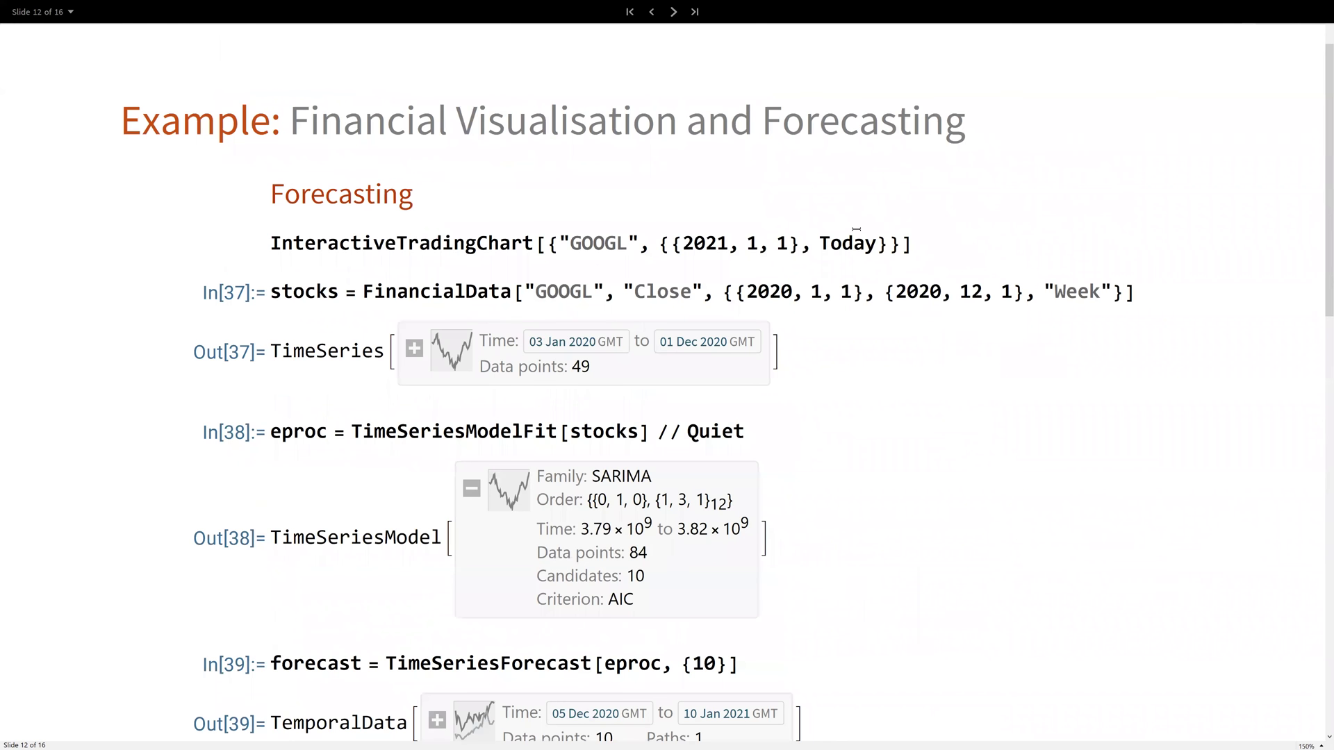
Evaluate InteractiveTradingChart for GOOGL from January 2021 to today
triple_click(278, 244)
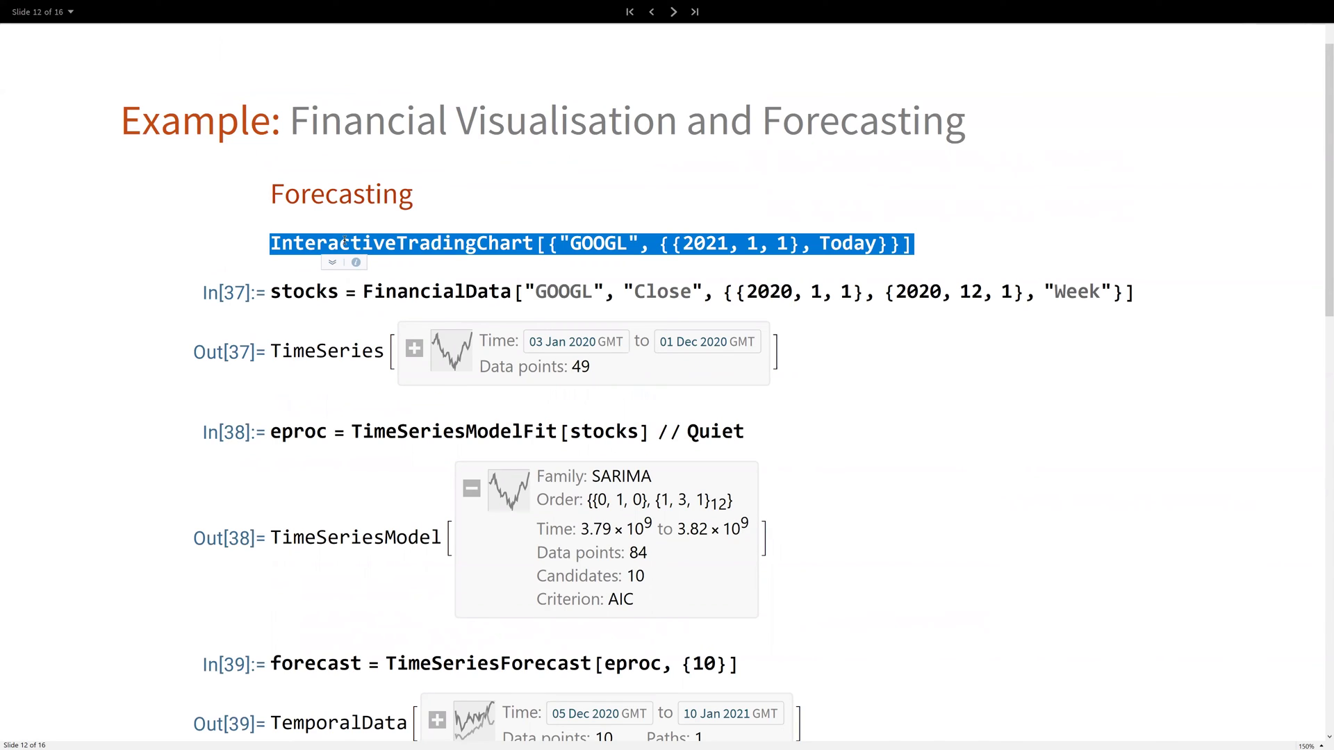
key(shift+Return)
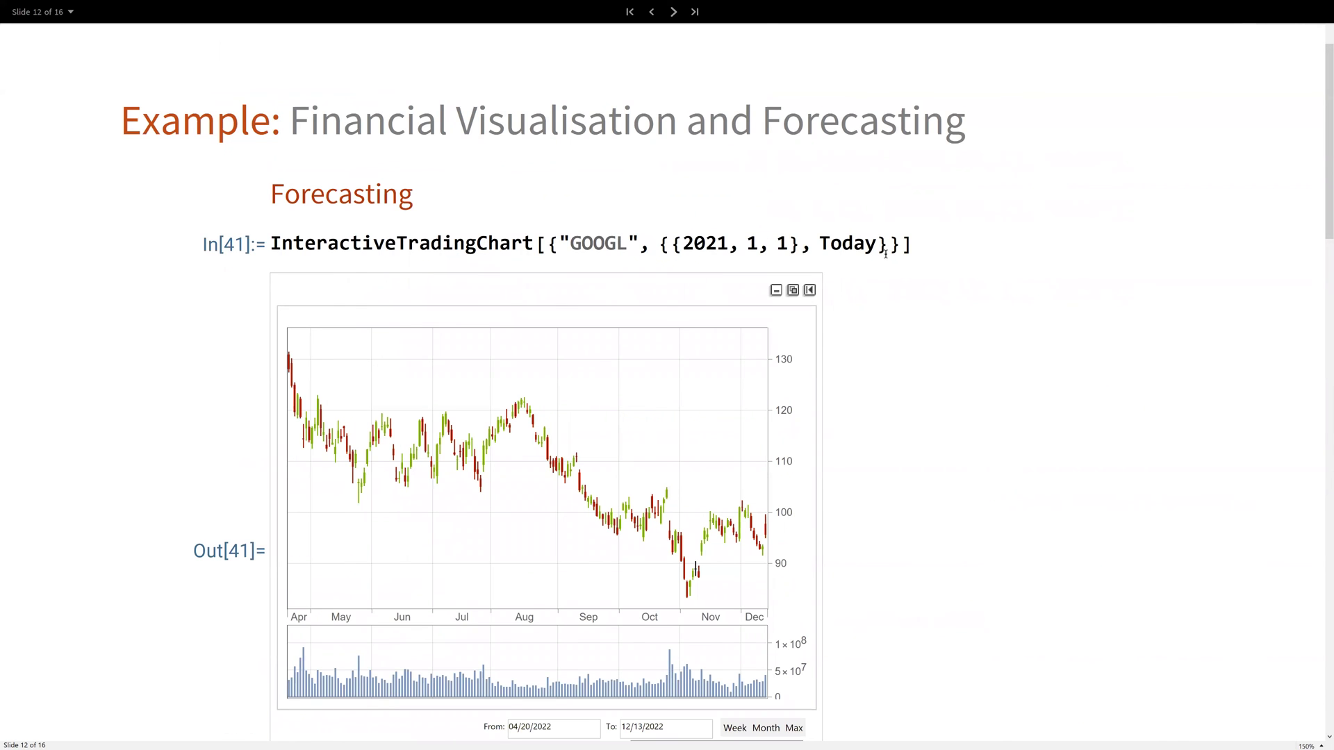
scroll(885, 252, down, 1)
scroll(885, 253, down, 1)
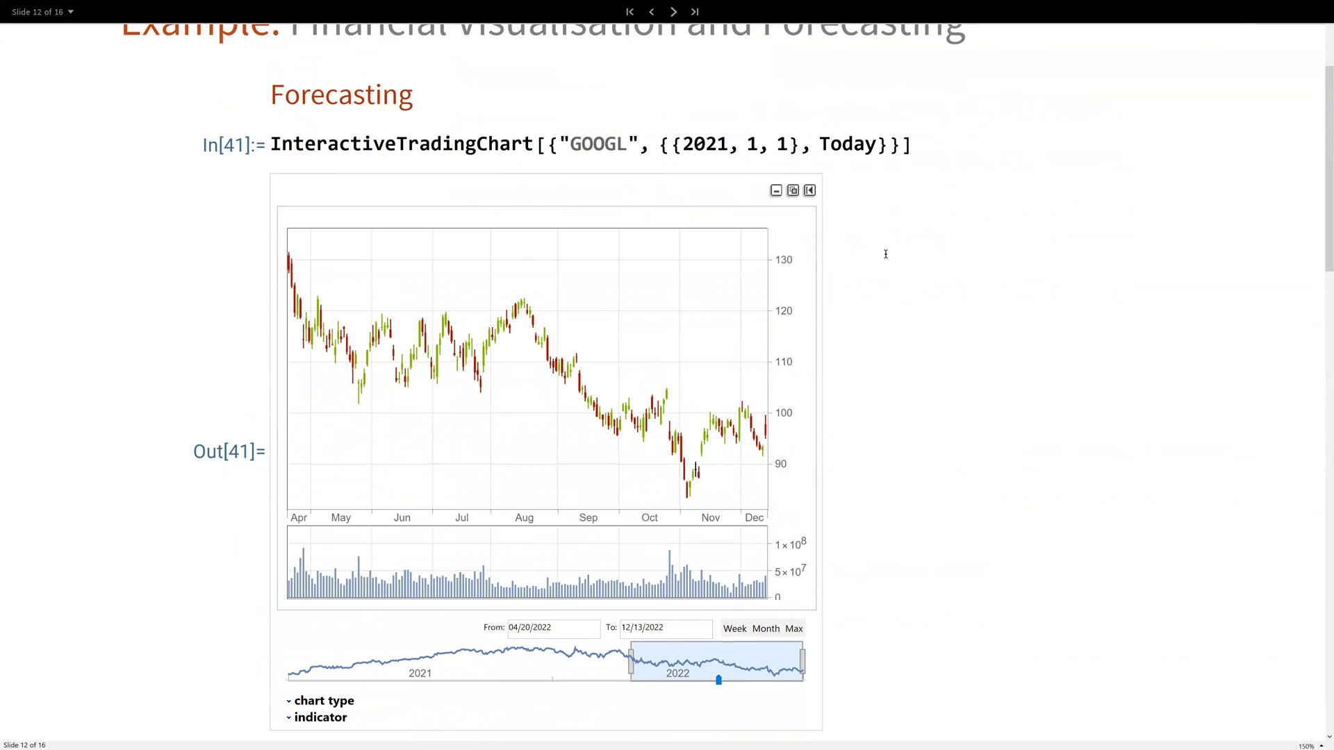
scroll(540, 389, down, 1)
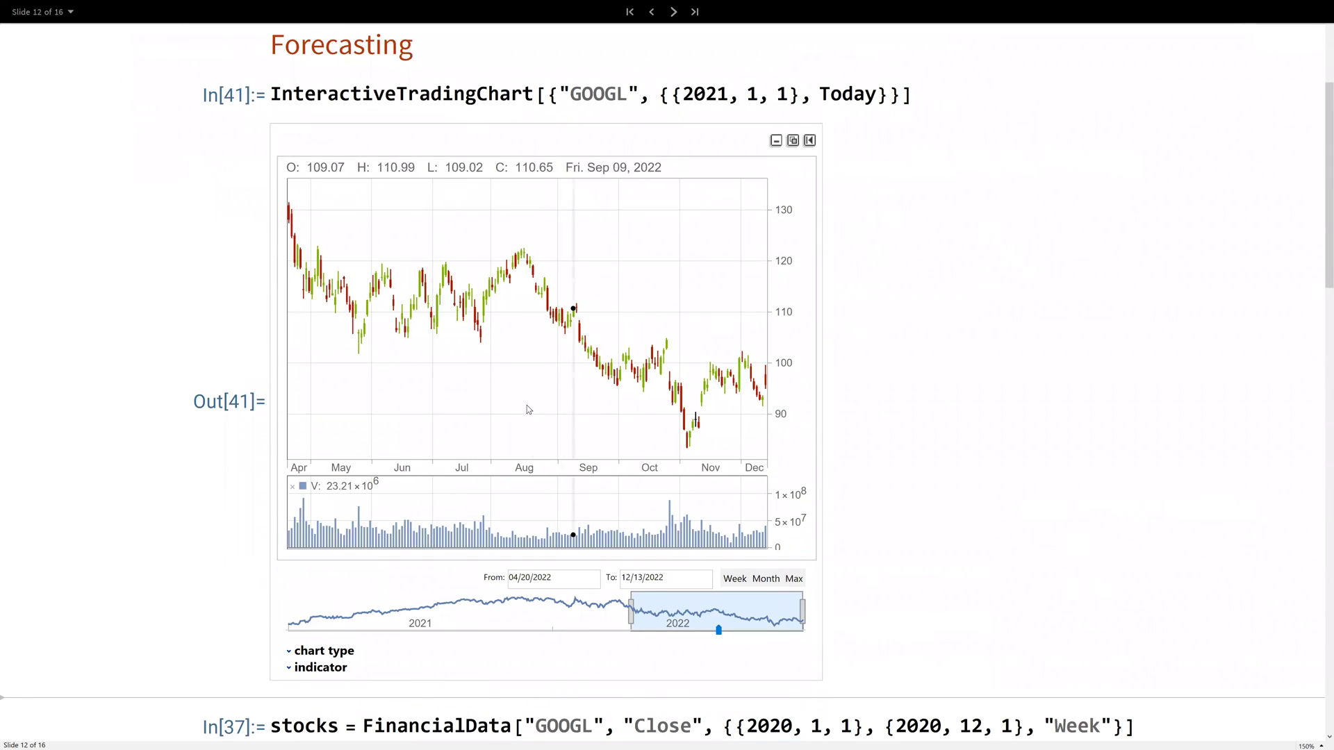
scroll(445, 313, down, 2)
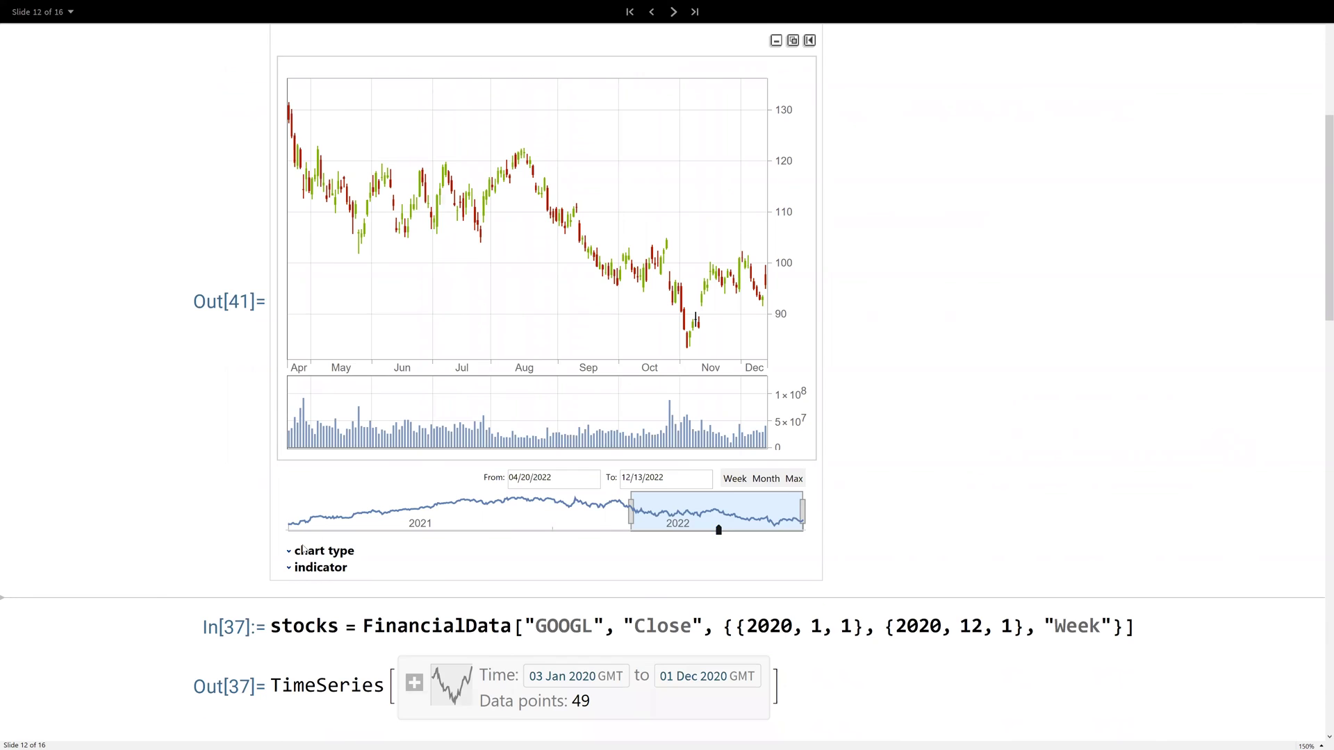
click(290, 550)
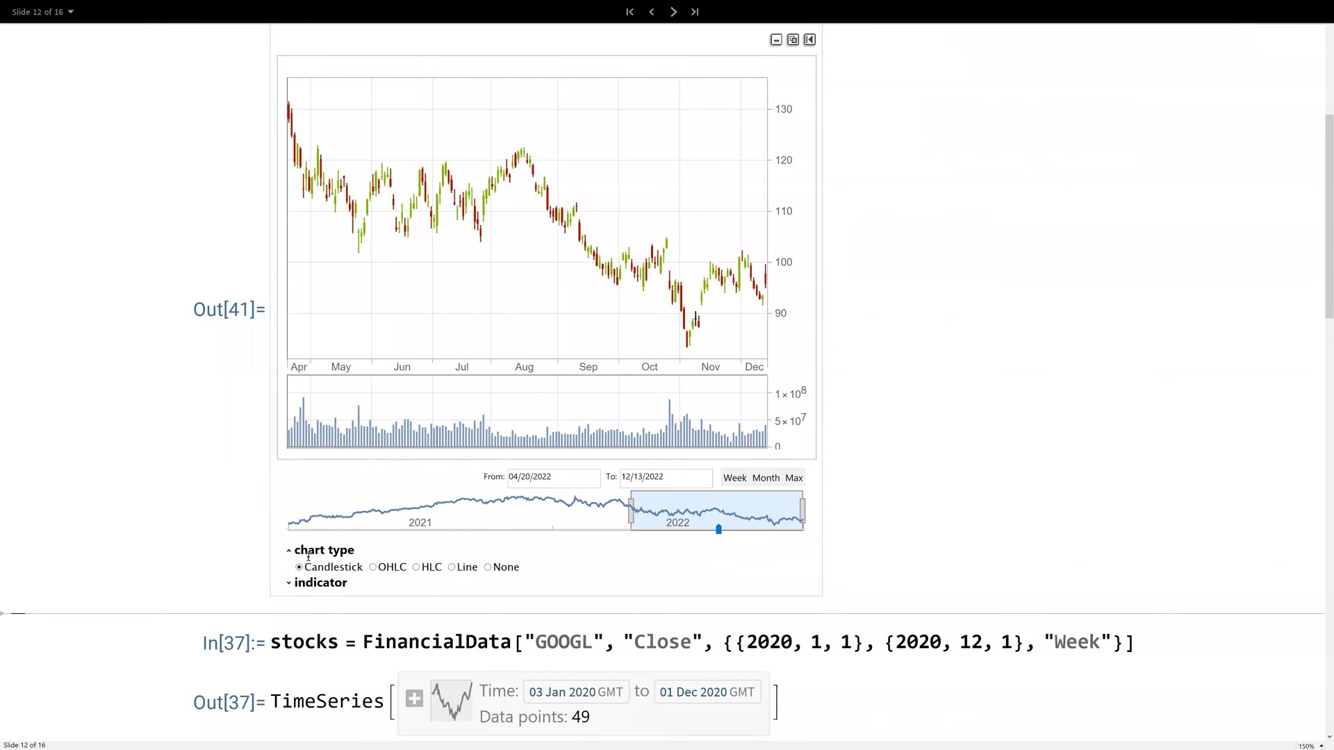
click(375, 569)
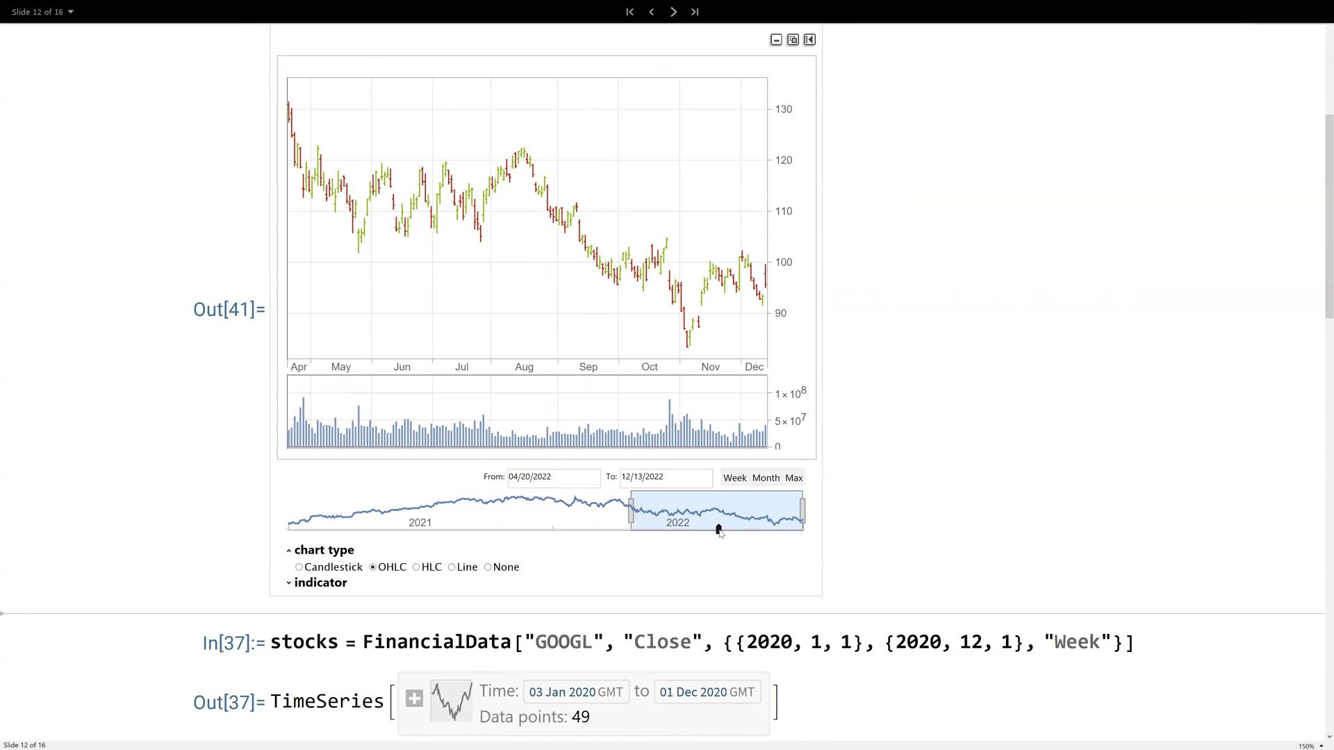
drag(717, 529, 465, 521)
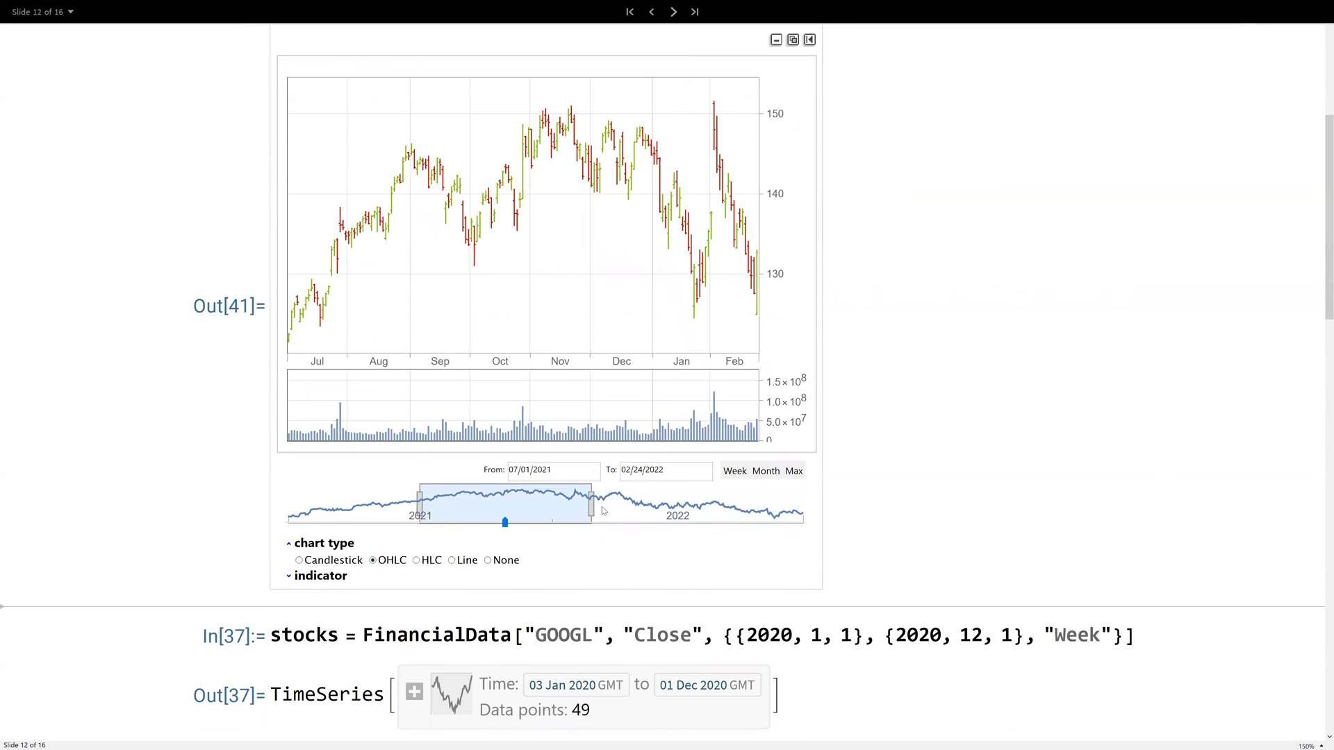
drag(584, 508, 507, 507)
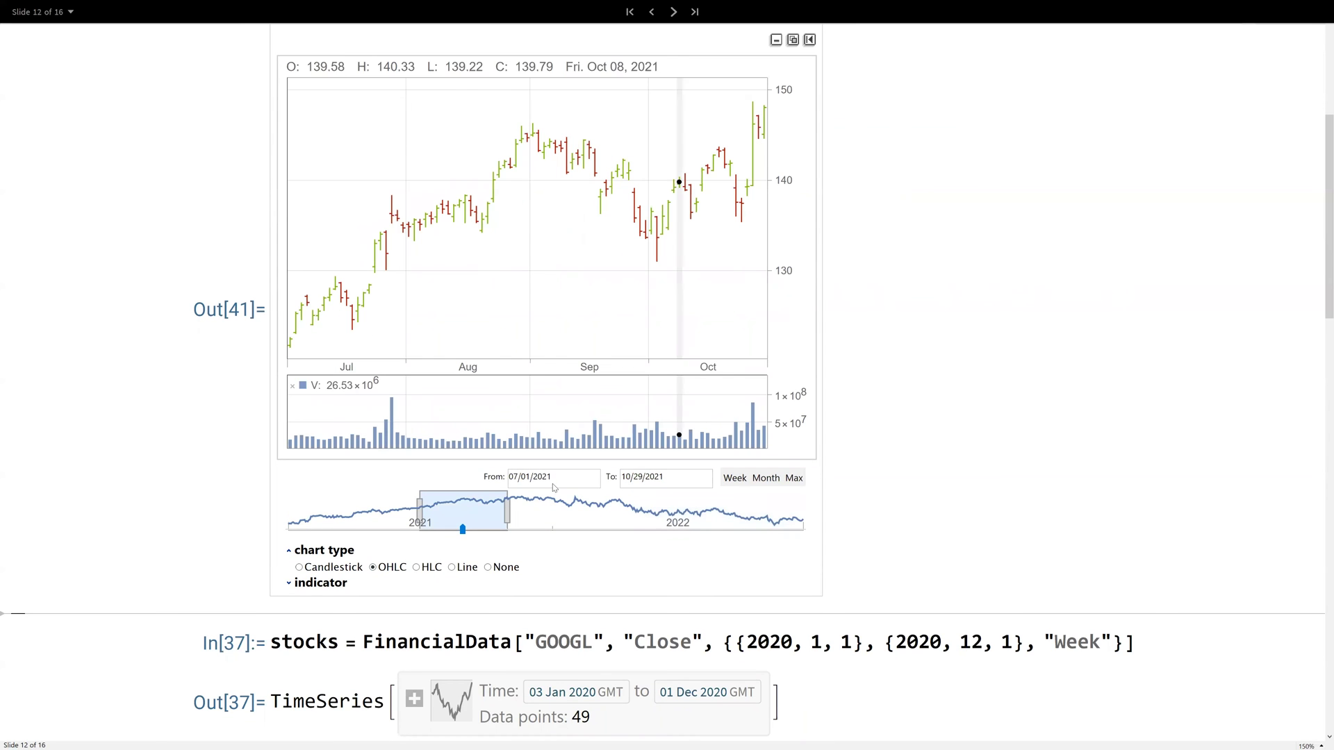
click(295, 583)
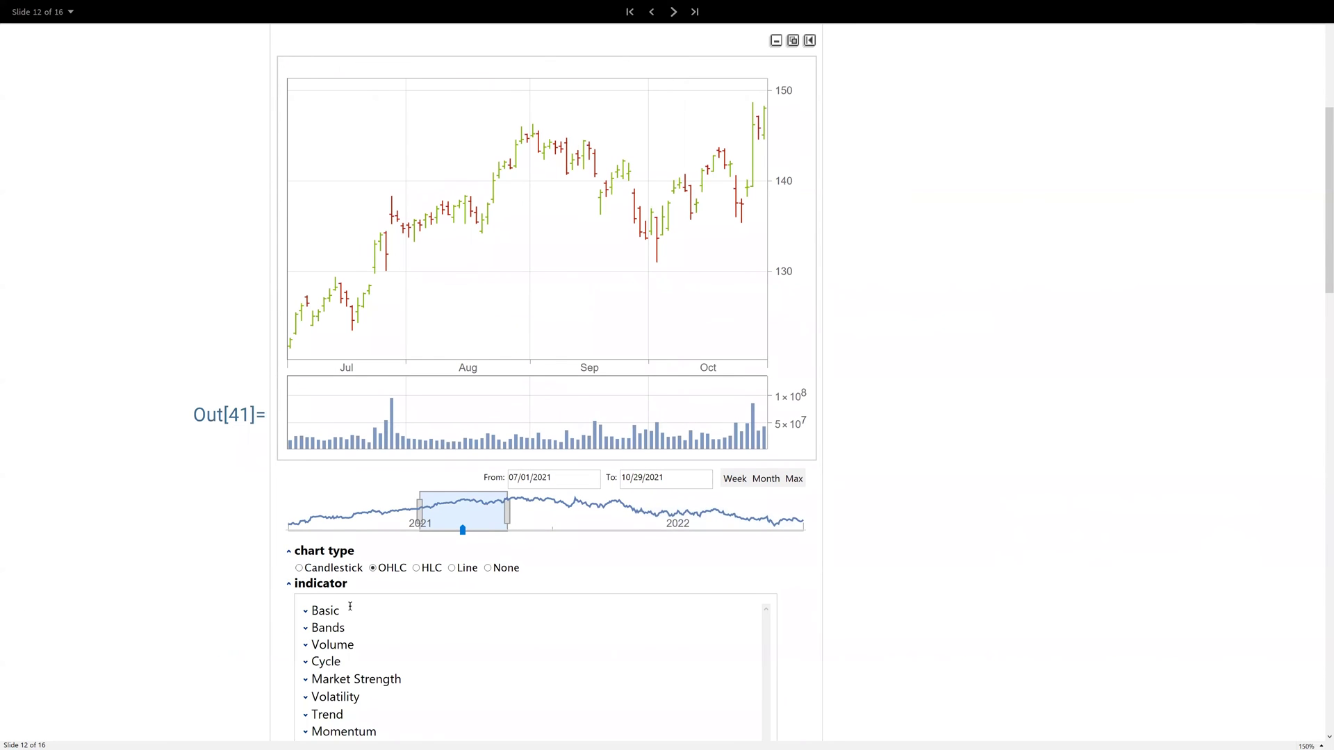
scroll(345, 612, down, 2)
click(307, 510)
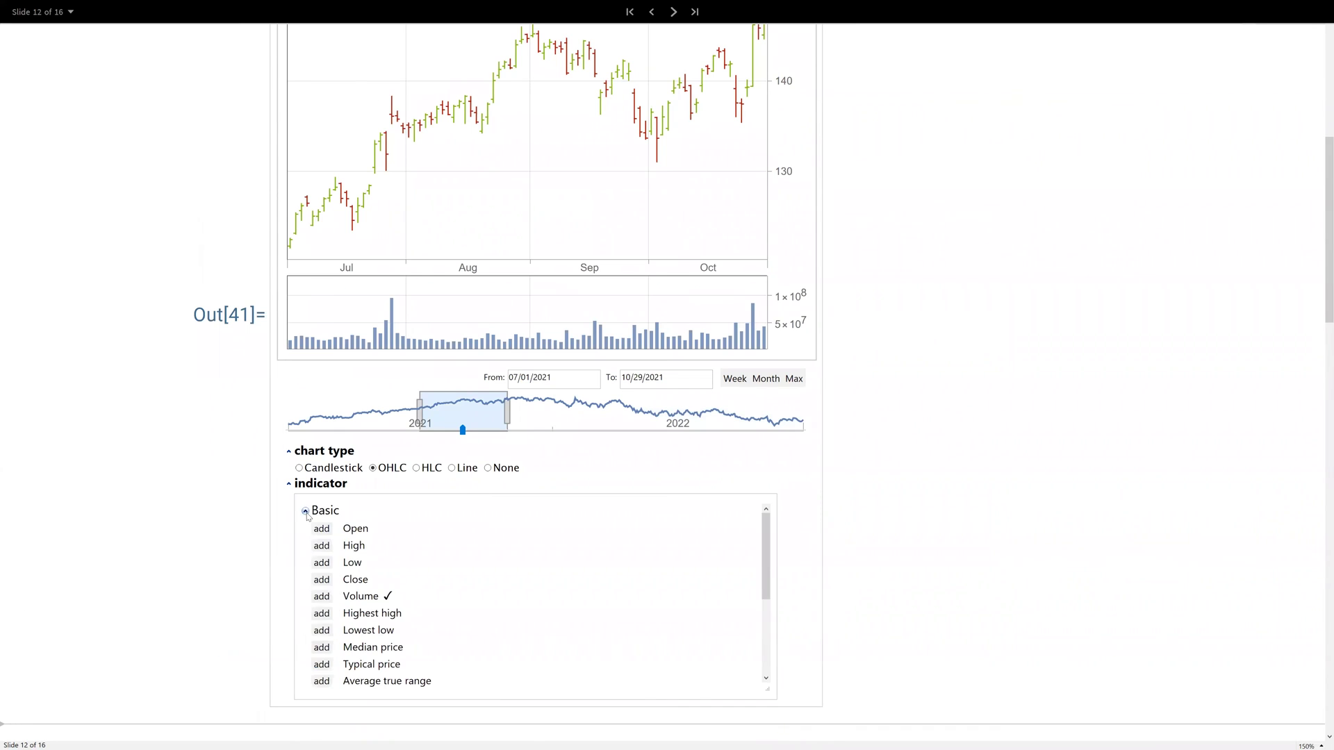
click(306, 511)
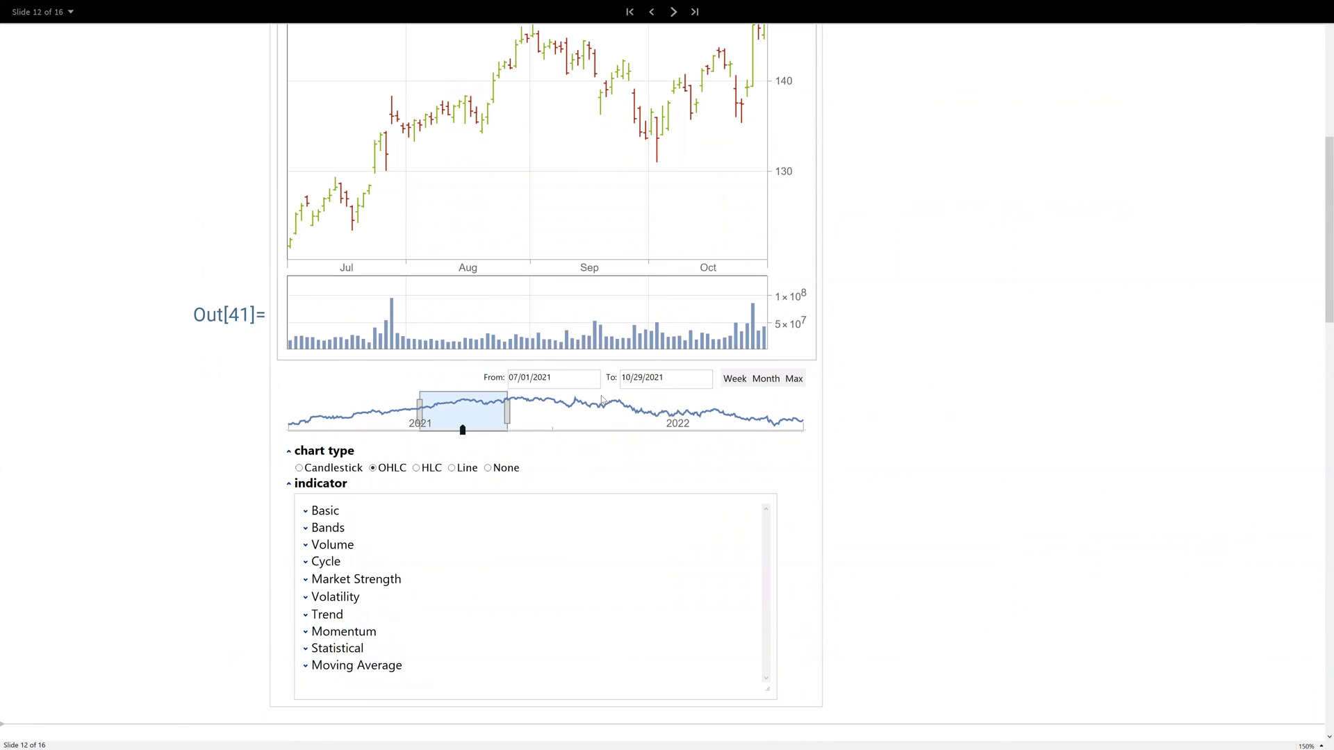
scroll(605, 396, up, 3)
scroll(603, 392, up, 2)
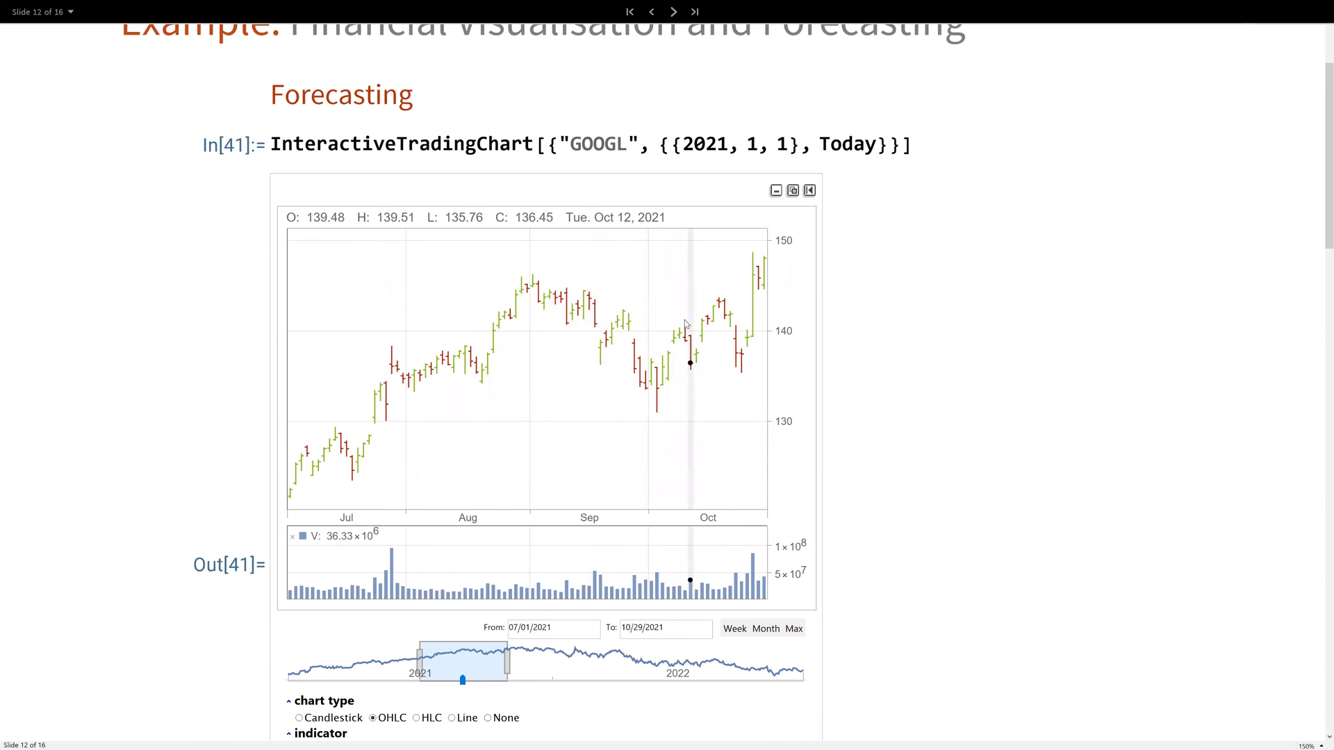
scroll(630, 234, down, 2)
scroll(629, 239, down, 5)
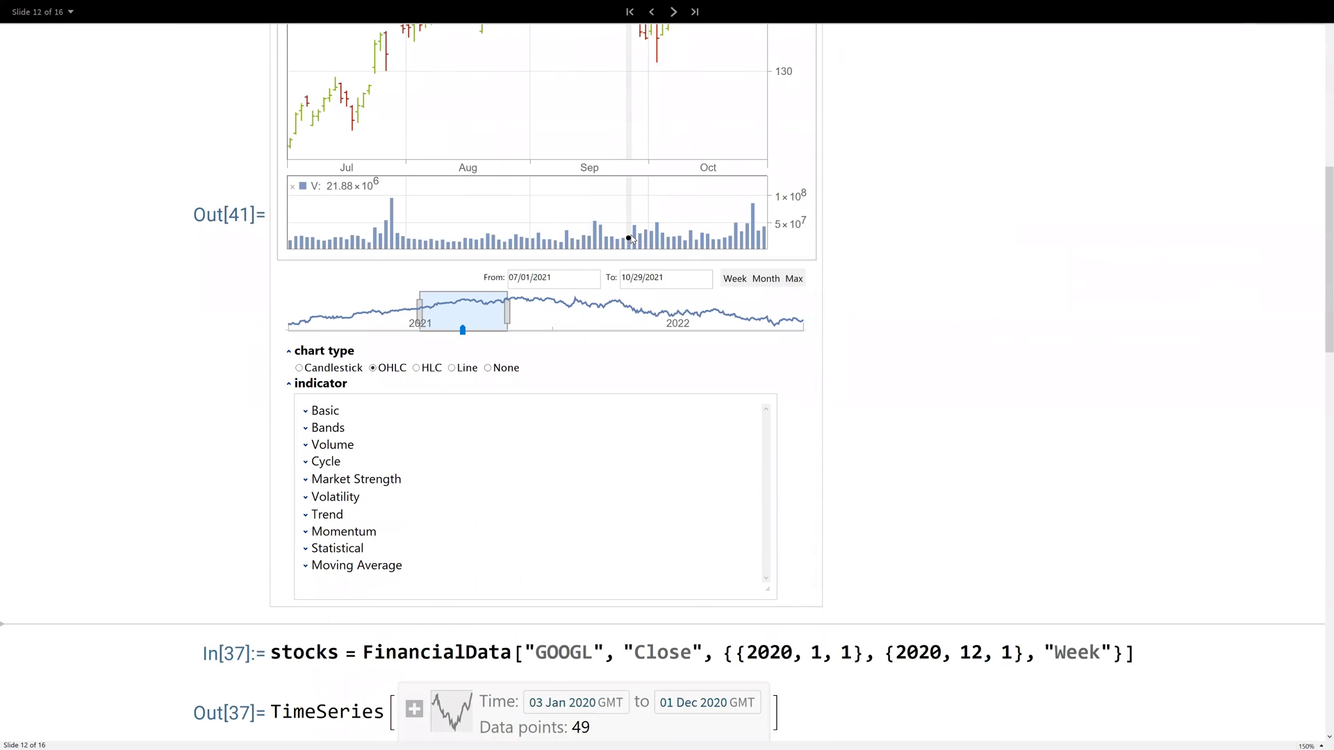
scroll(628, 238, down, 3)
scroll(631, 240, down, 3)
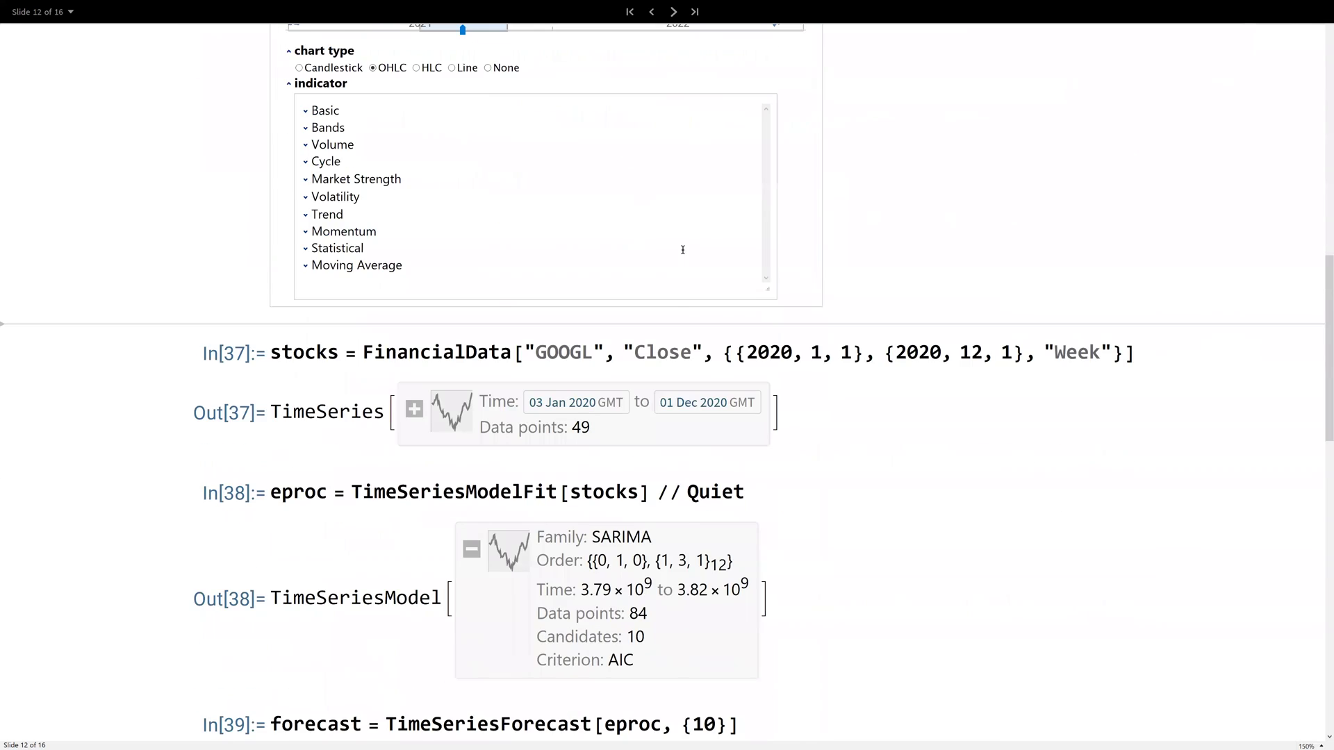
scroll(683, 250, down, 3)
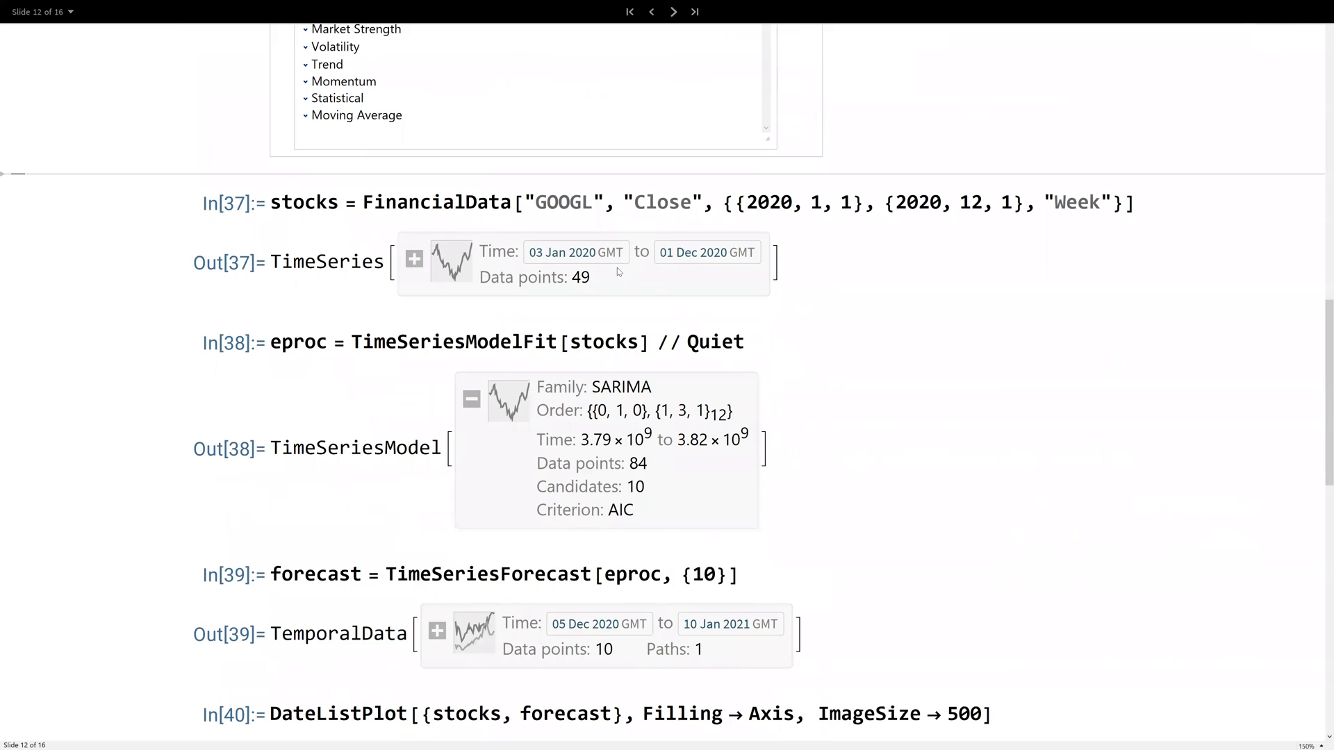
scroll(723, 398, down, 7)
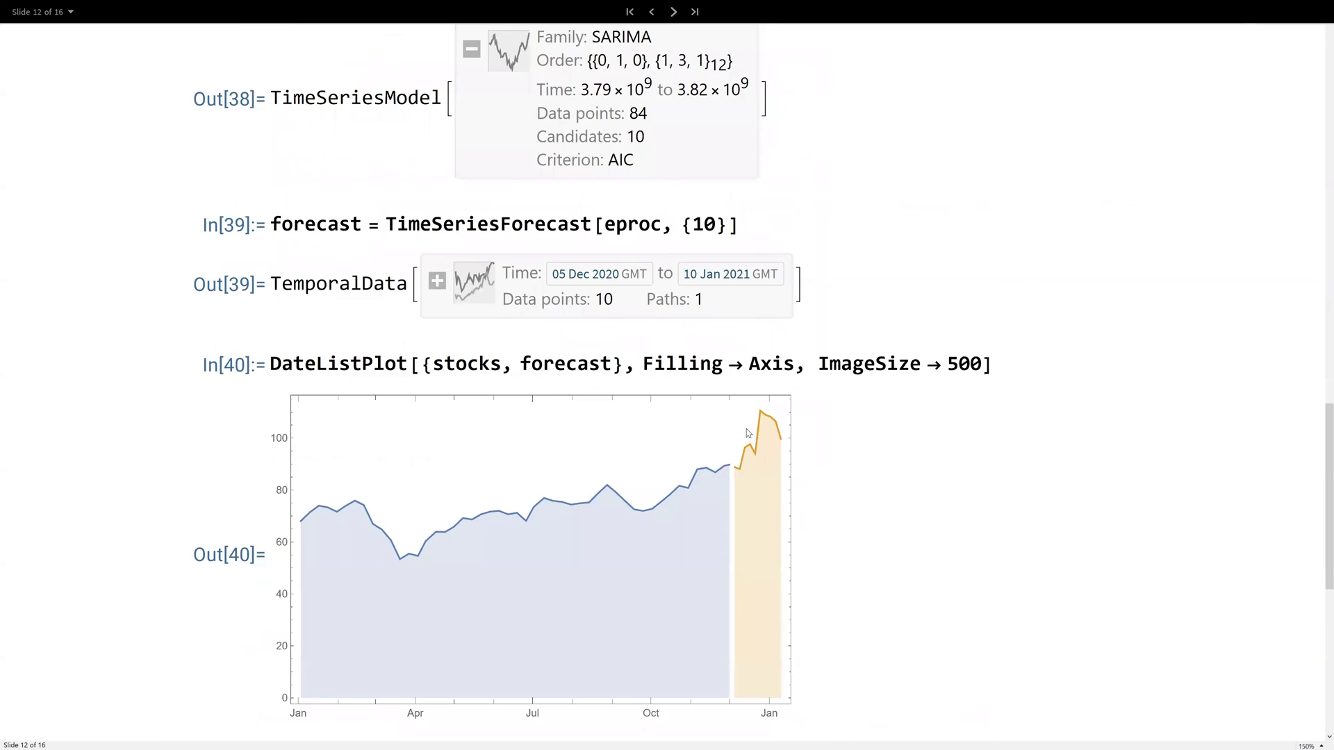
scroll(746, 428, down, 4)
scroll(747, 429, down, 5)
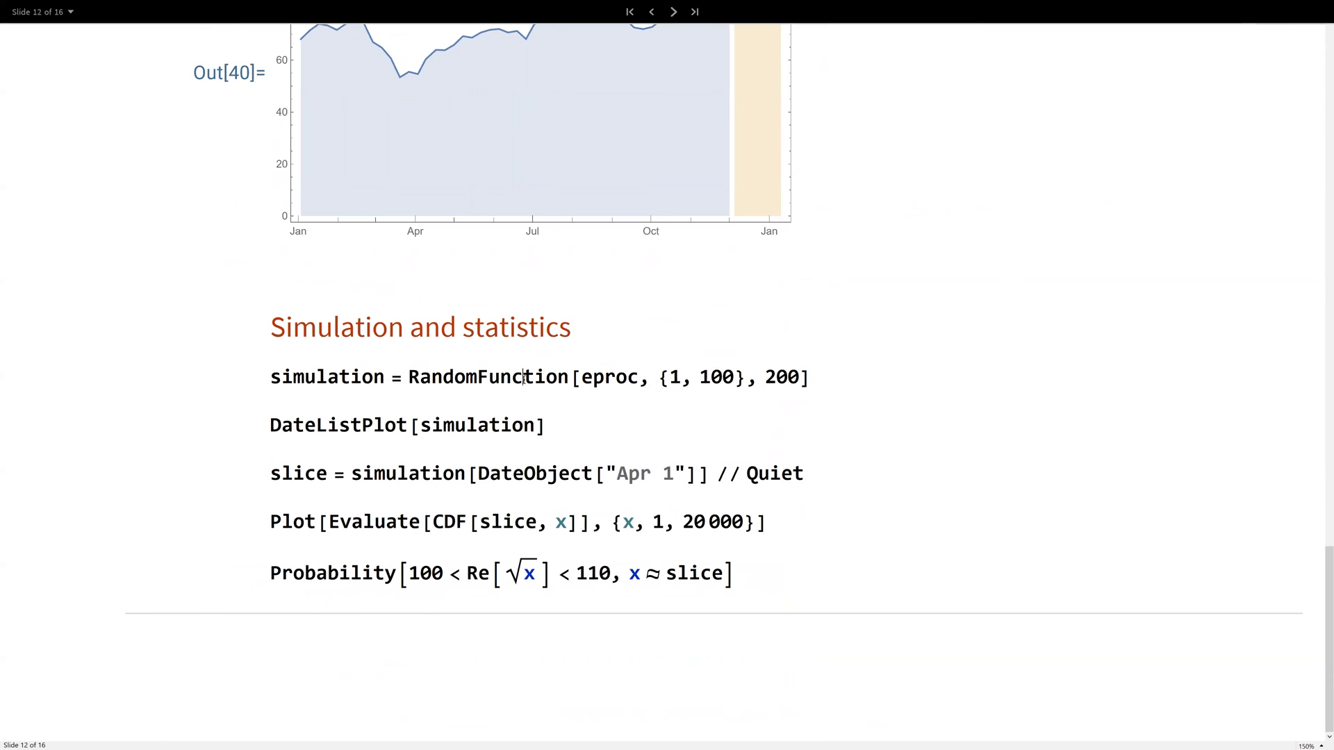
Evaluate the 200-path RandomFunction simulation, returning TemporalData with 20,000 points
key(shift+Return)
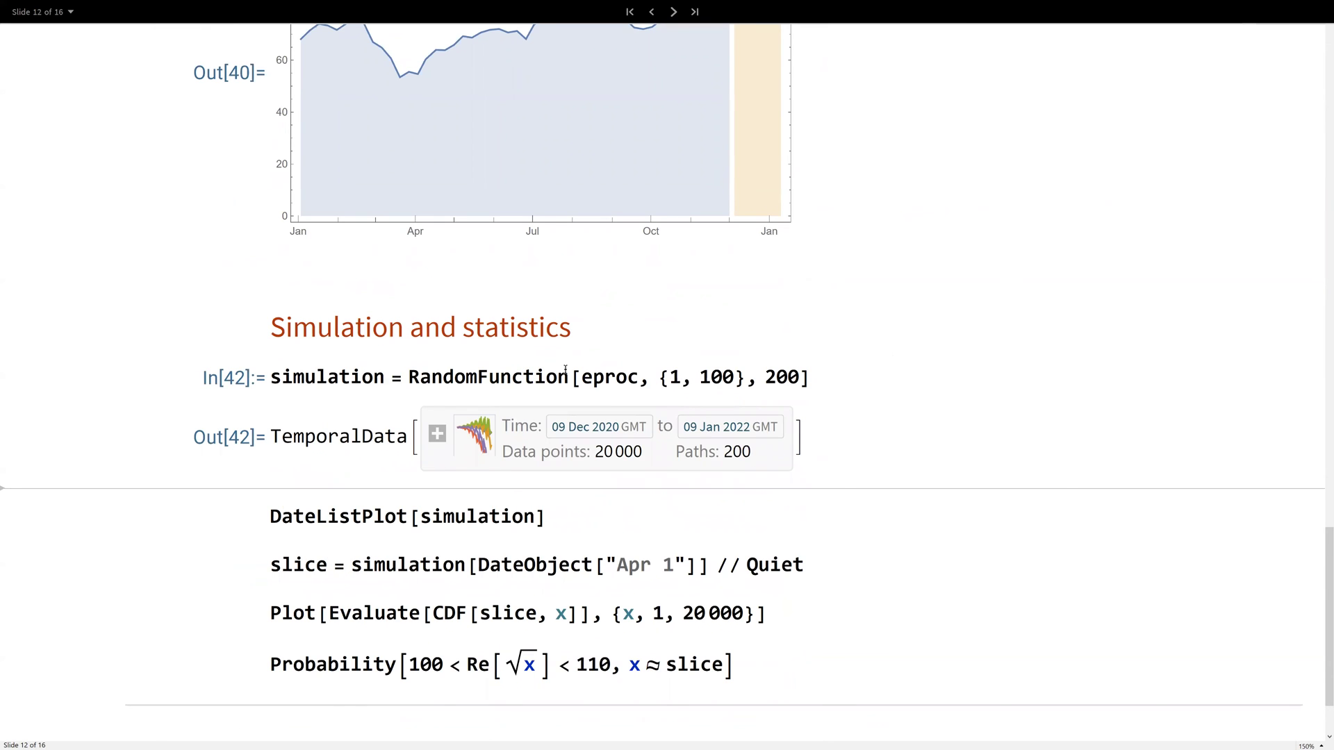
scroll(743, 372, up, 2)
scroll(705, 197, up, 5)
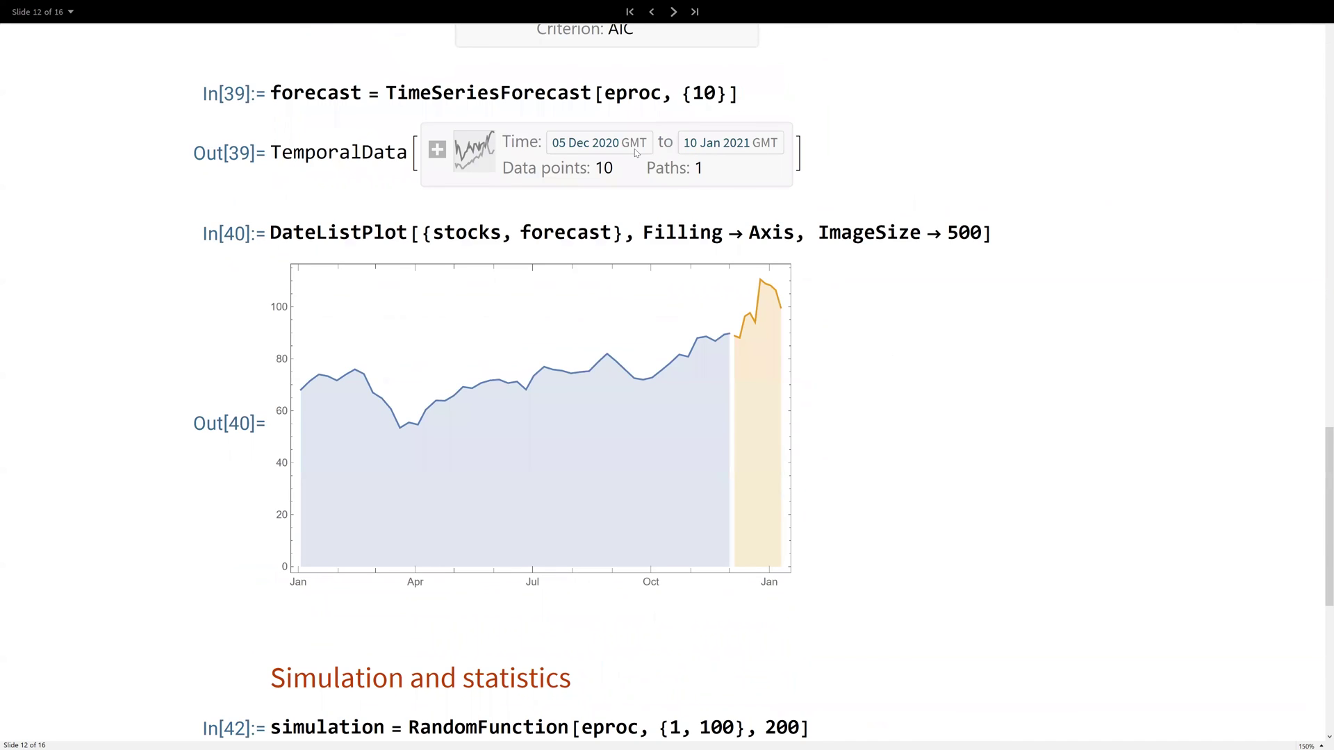
scroll(631, 149, up, 5)
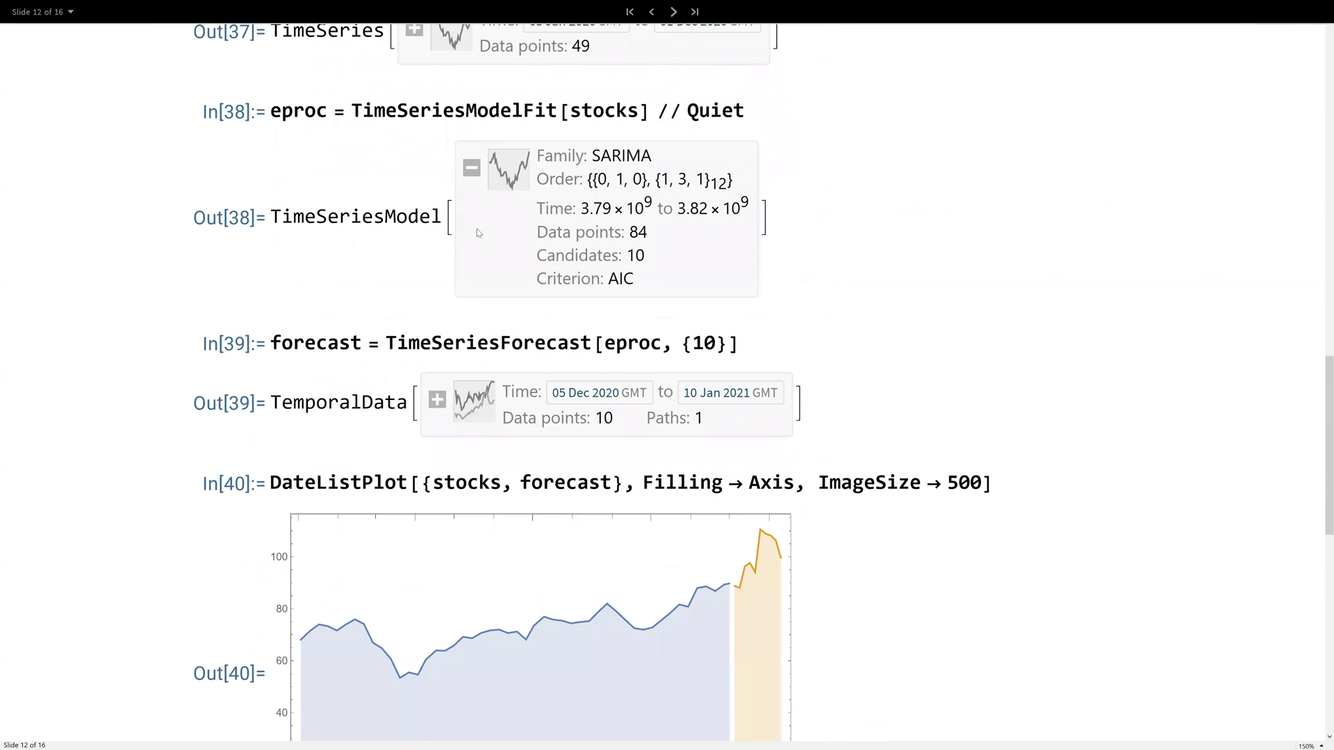
click(574, 214)
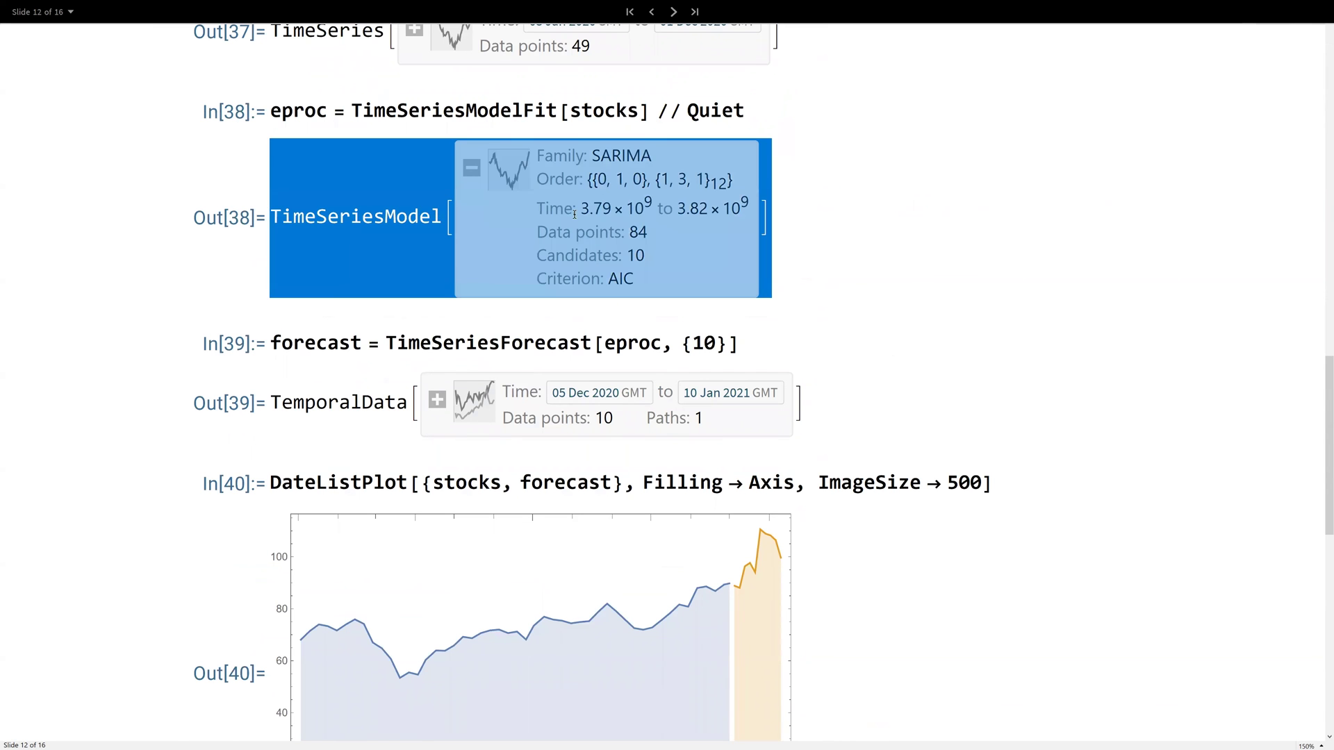
click(786, 220)
scroll(782, 250, down, 9)
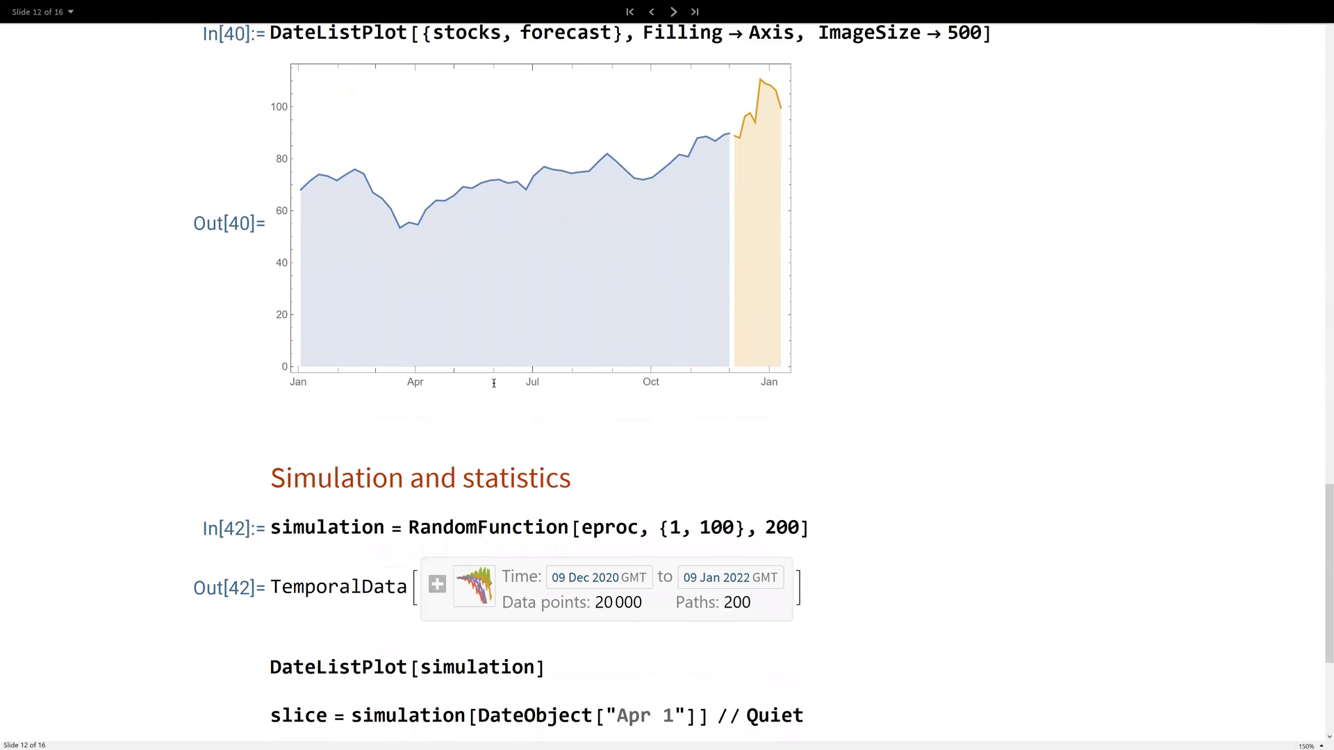
scroll(495, 383, down, 3)
Add a ?*Process query cell and list all built-in Process functions
click(481, 361)
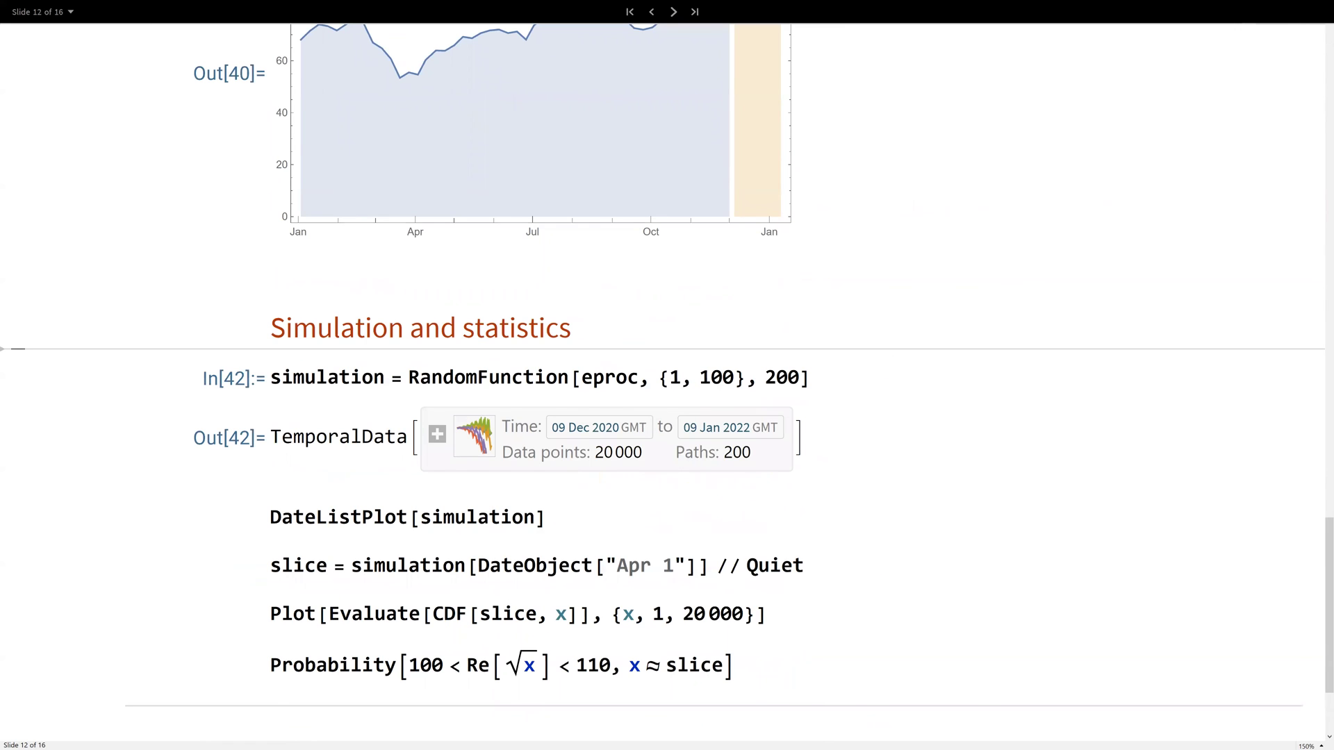
text(W)
key(BackSpace)
click(258, 376)
key(Delete)
text(? *Process)
key(shift+Return)
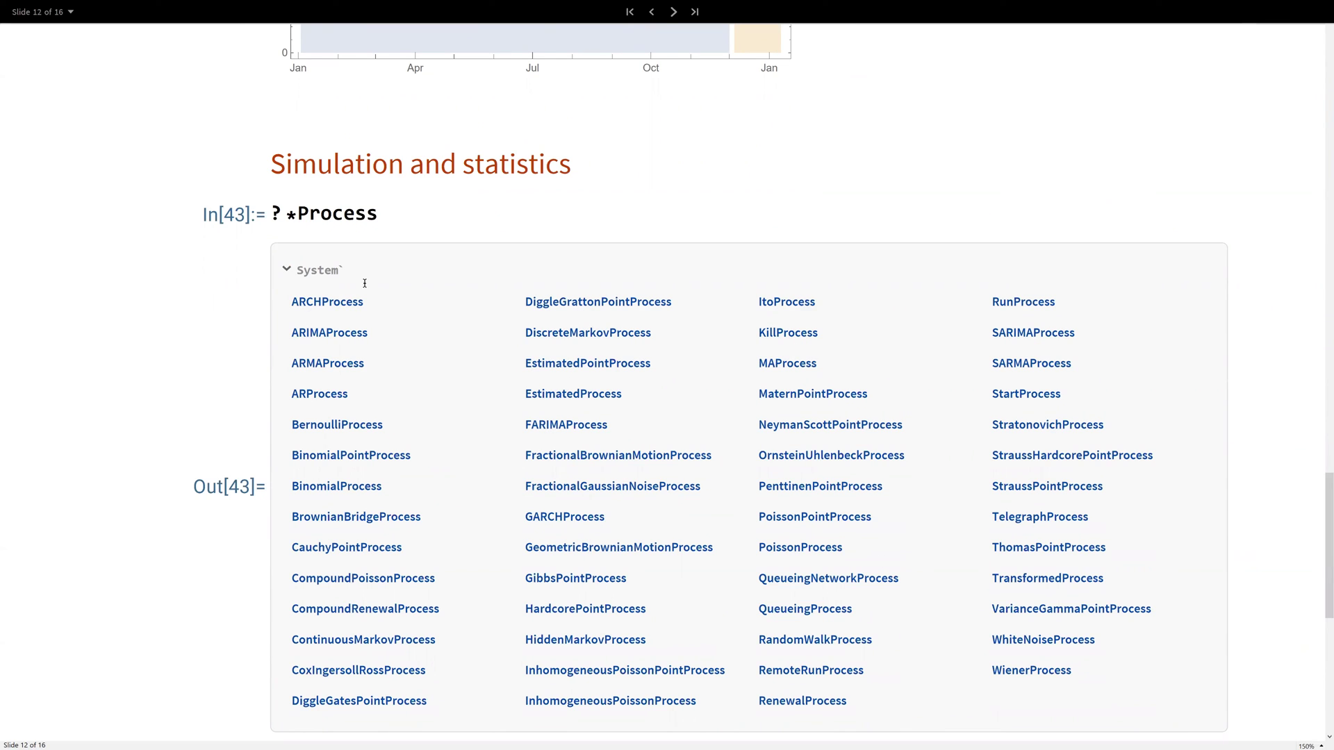
Replace the query with BrownianBridgeProcess and open its documentation with F1
double_click(329, 214)
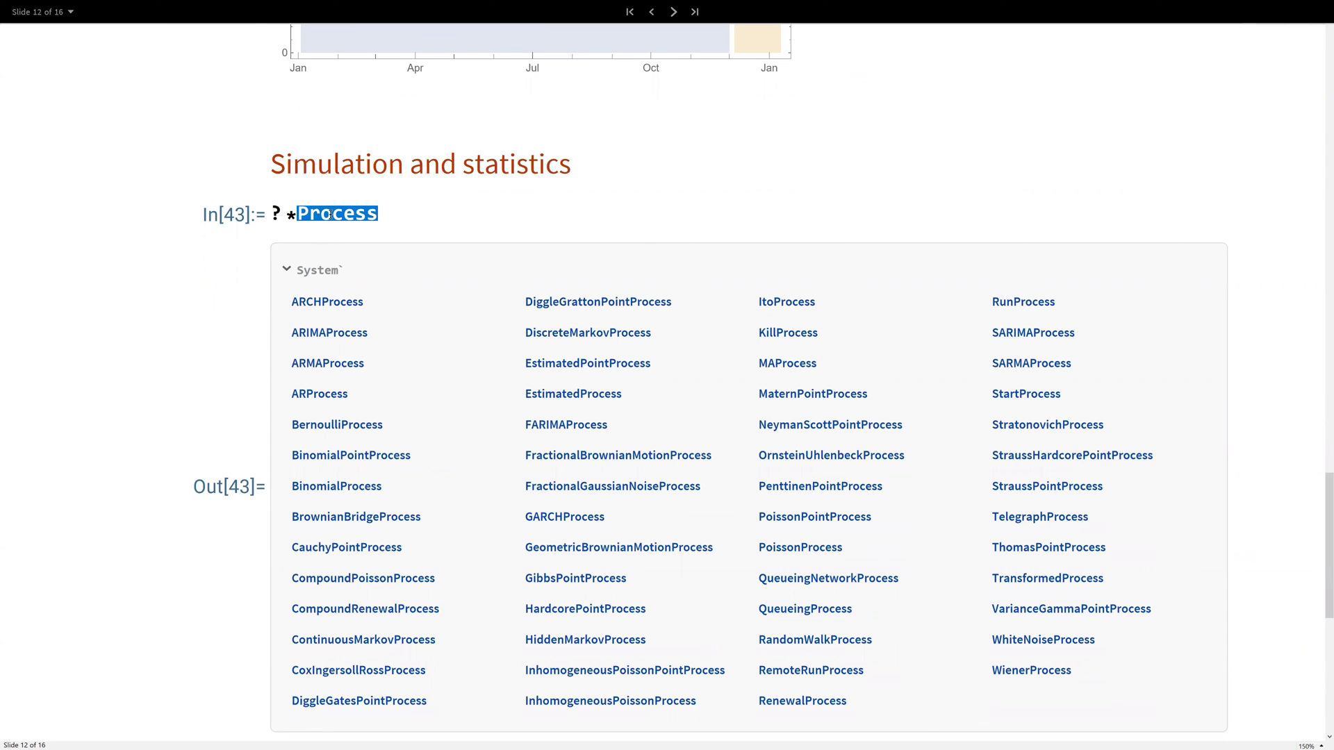
key(BackSpace)
key(BackSpace)
key(BackSpace)
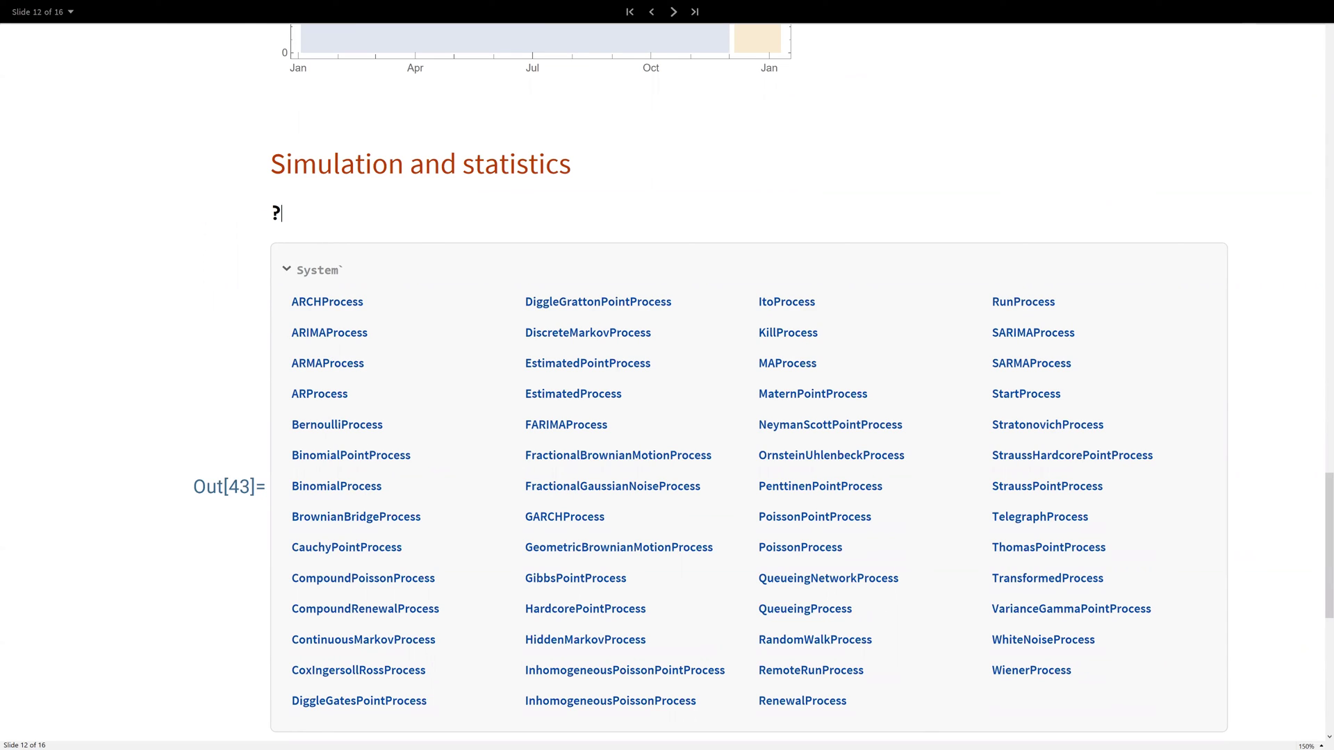
key(BackSpace)
text(Brown)
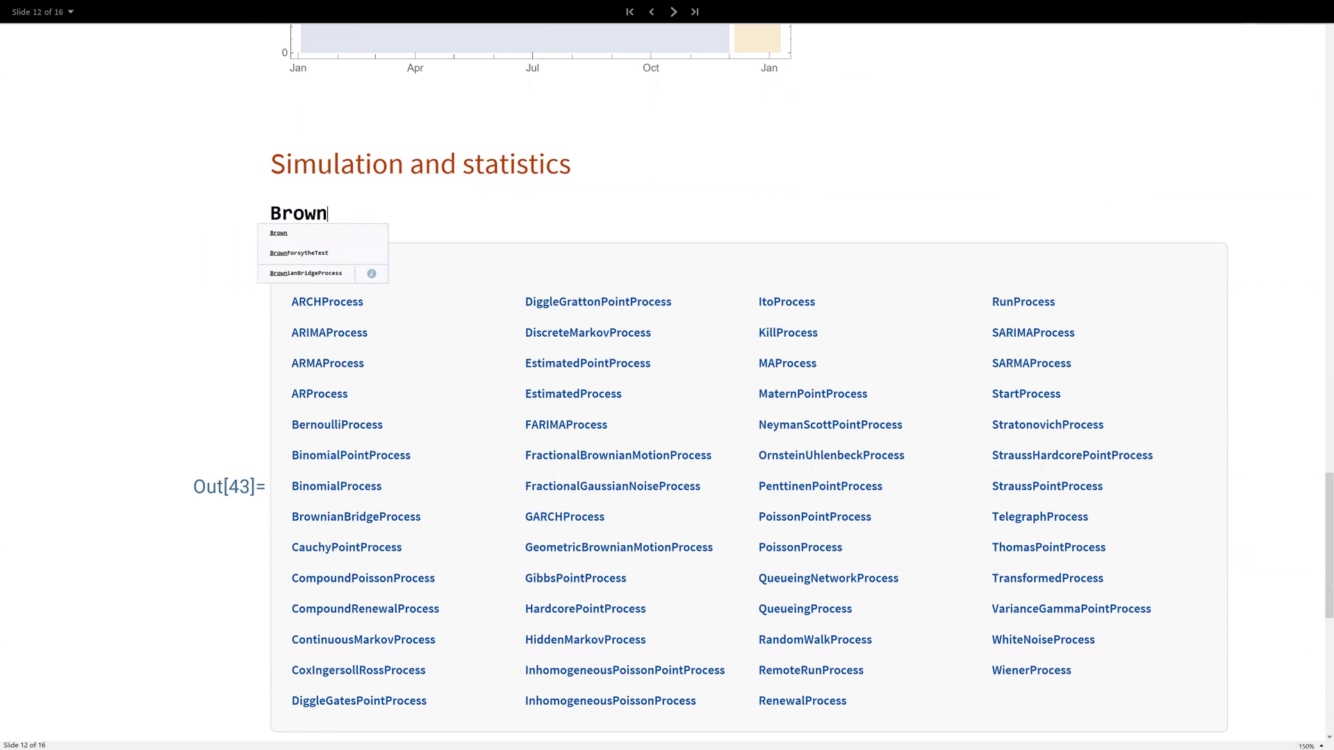
click(306, 272)
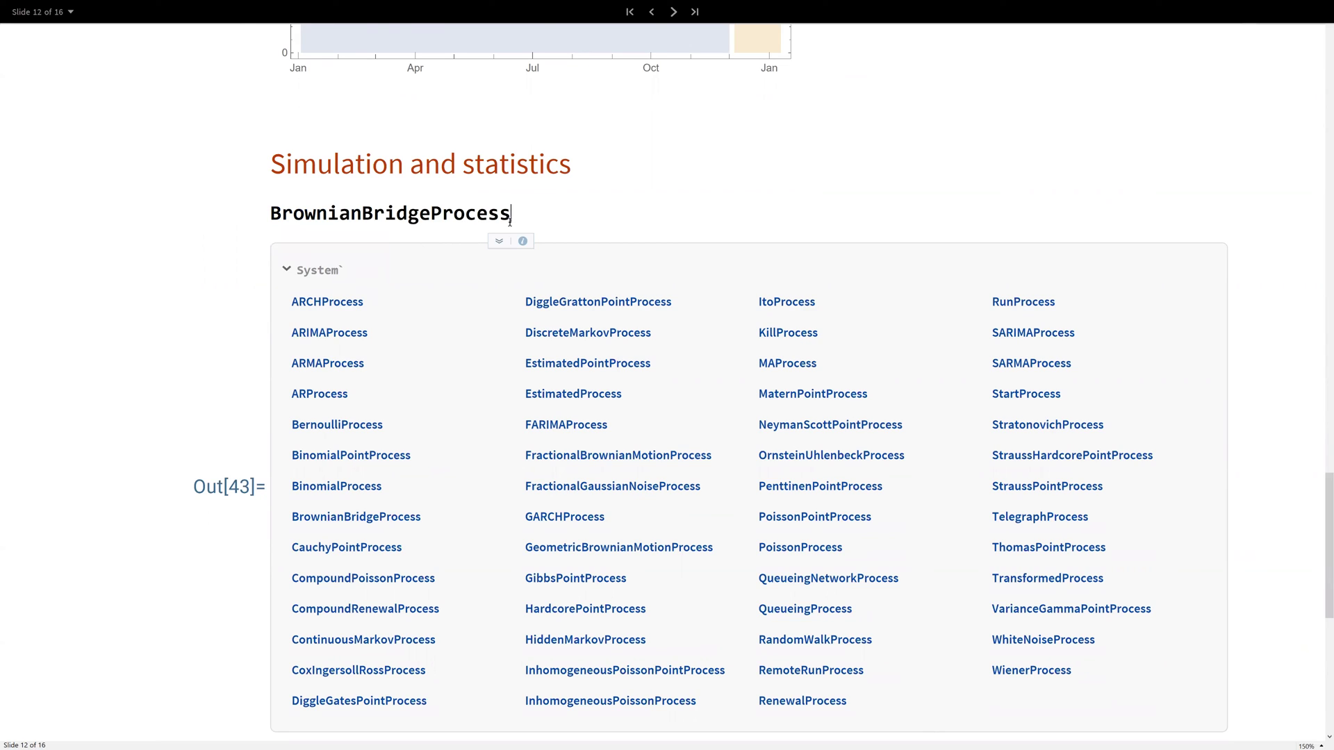
key(ctrl+a)
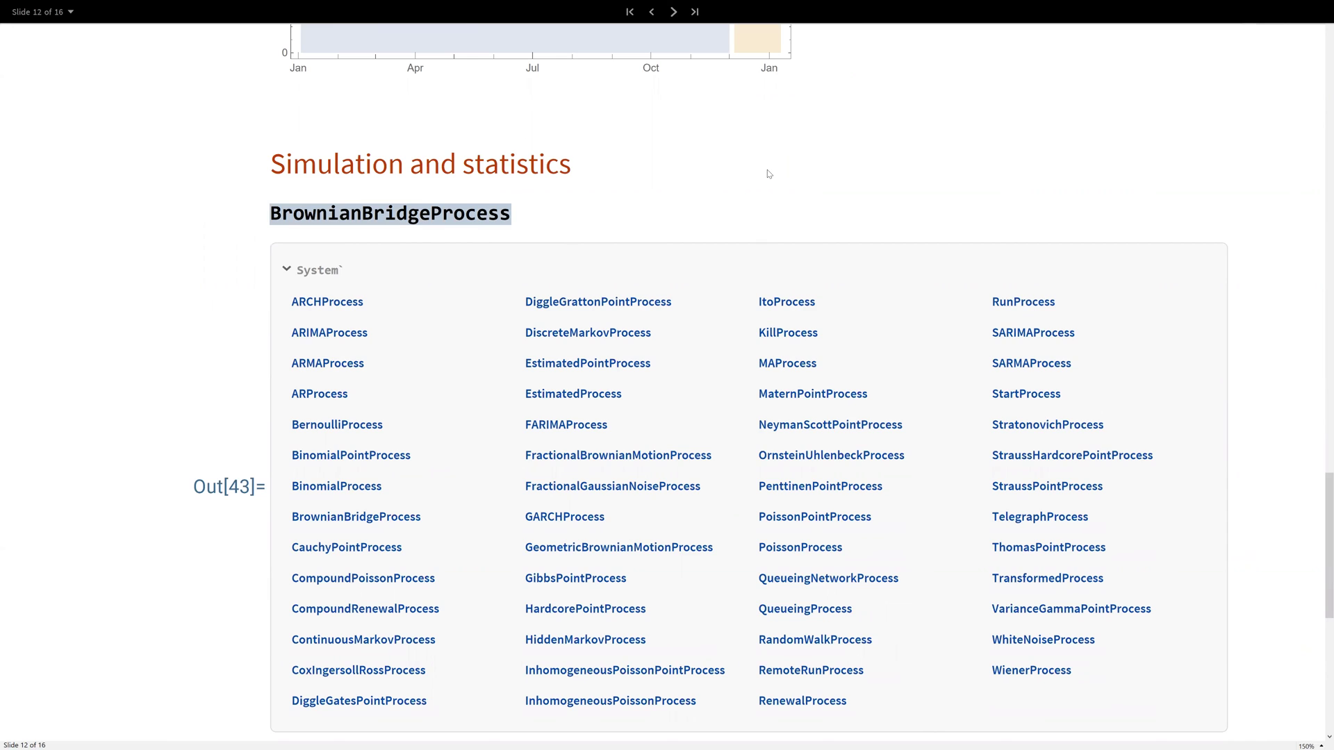
key(F1)
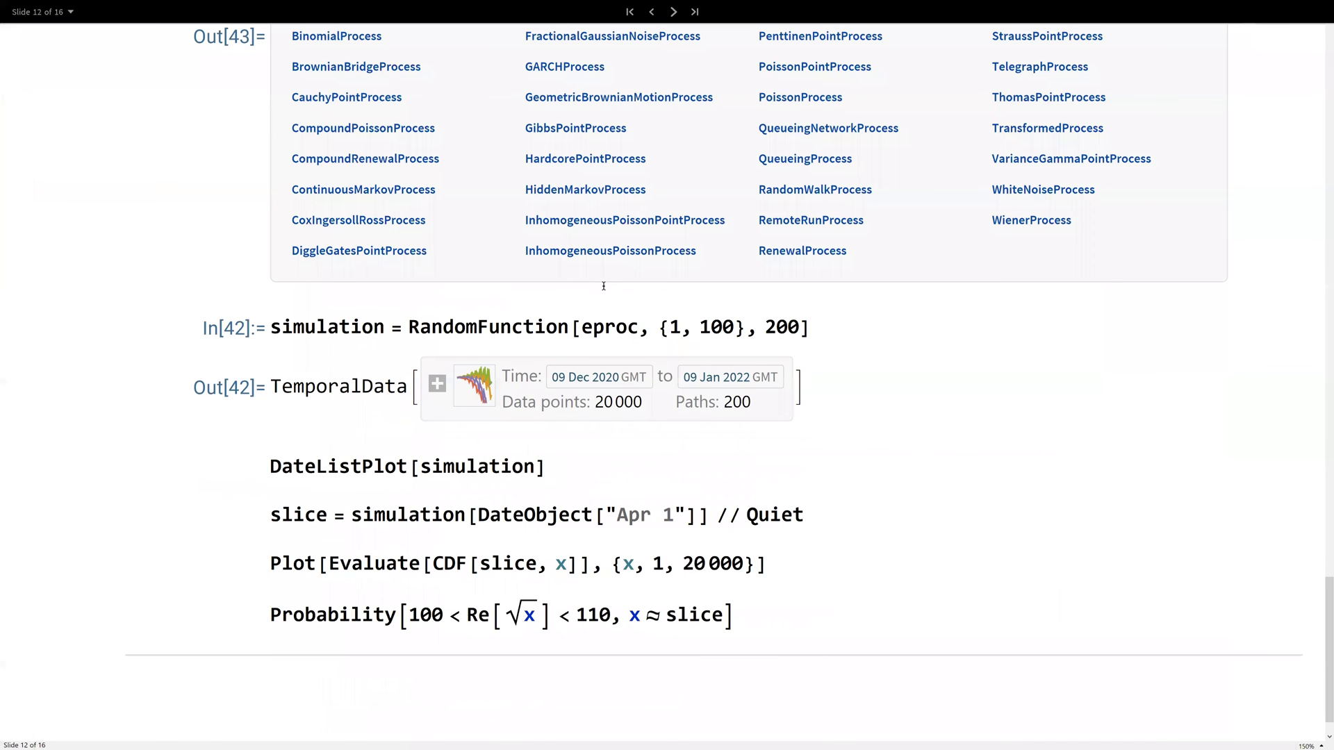
scroll(625, 292, down, 1)
Point out RandomFunction, the {1, 100} range, 200 paths and TemporalData, then evaluate DateListPlot[simulation]
double_click(490, 285)
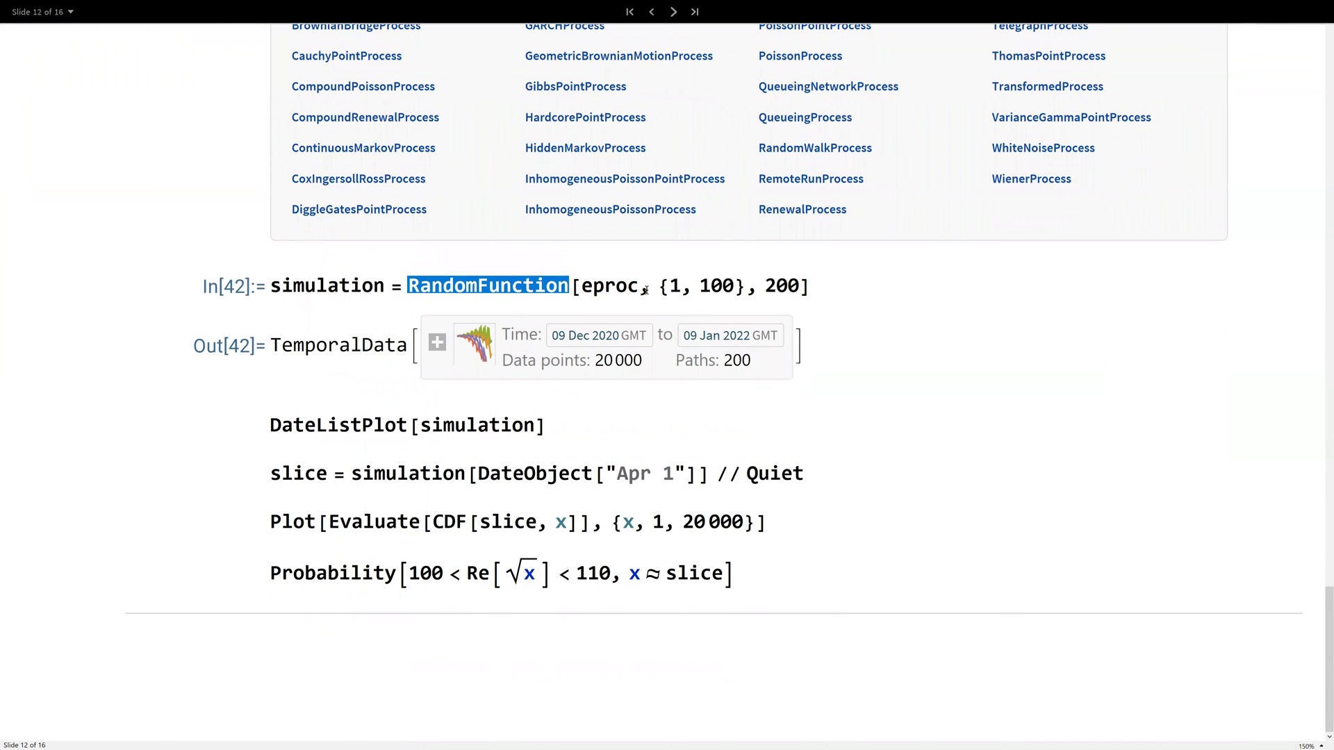
drag(658, 286, 749, 287)
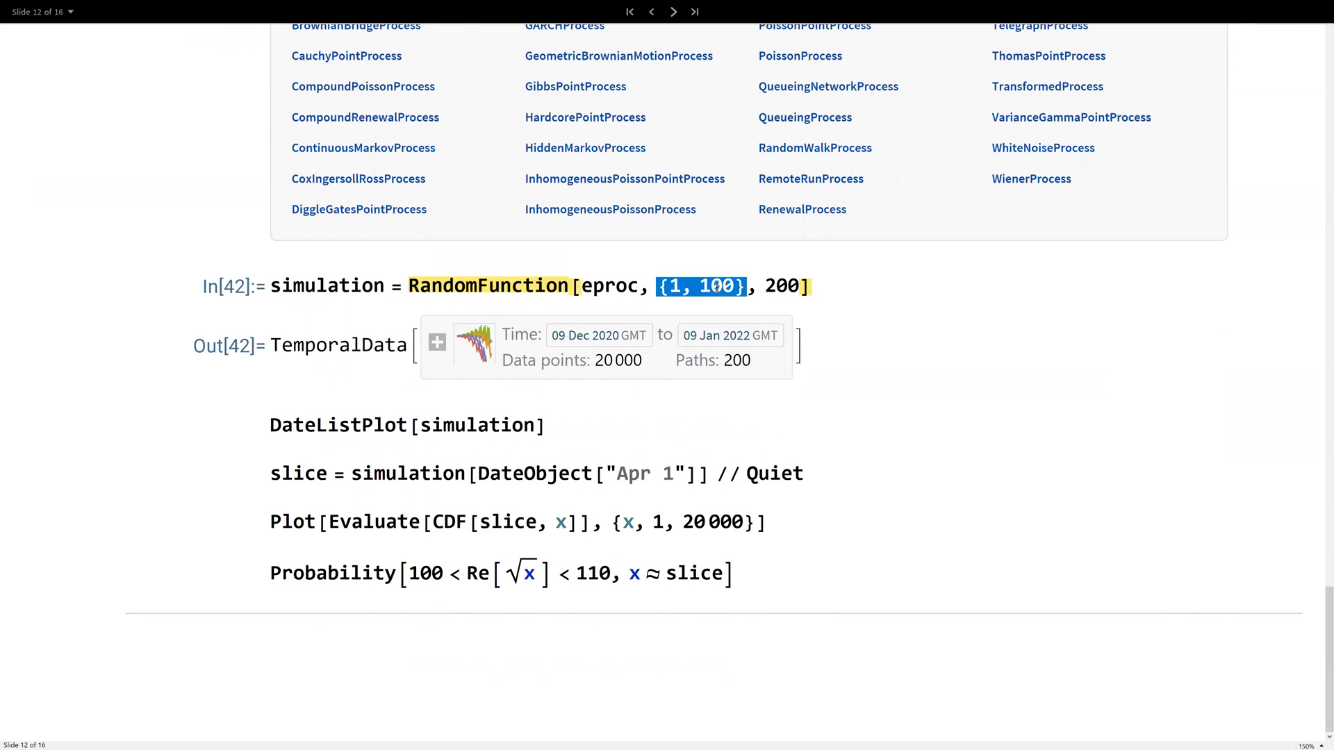
click(777, 284)
double_click(776, 284)
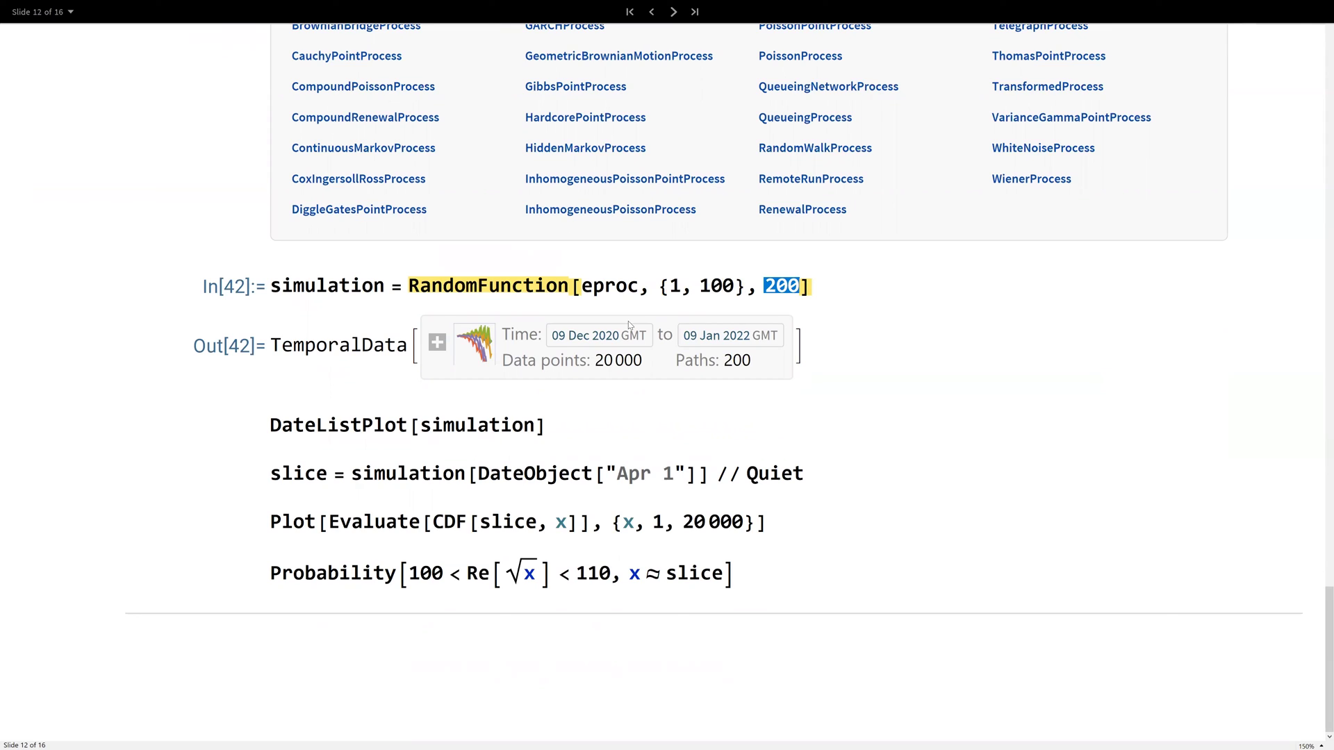
double_click(363, 346)
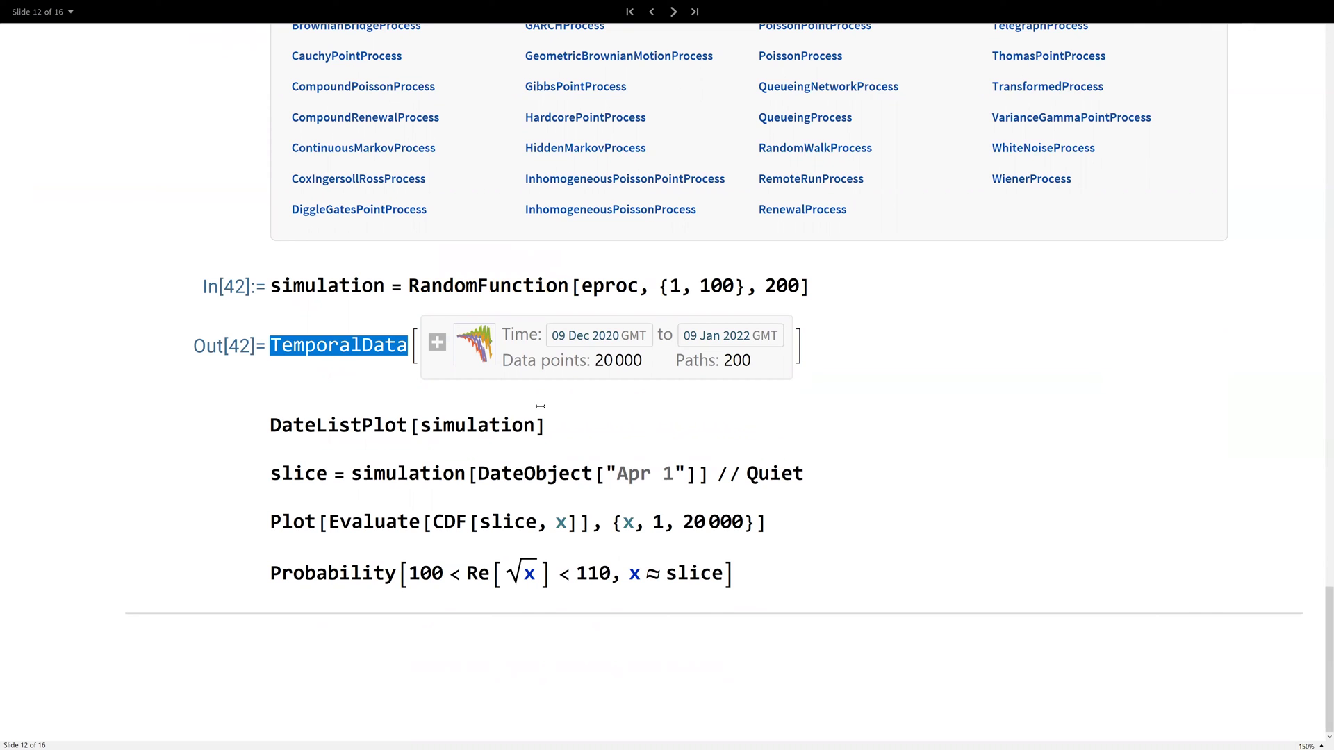
click(597, 428)
key(shift+Return)
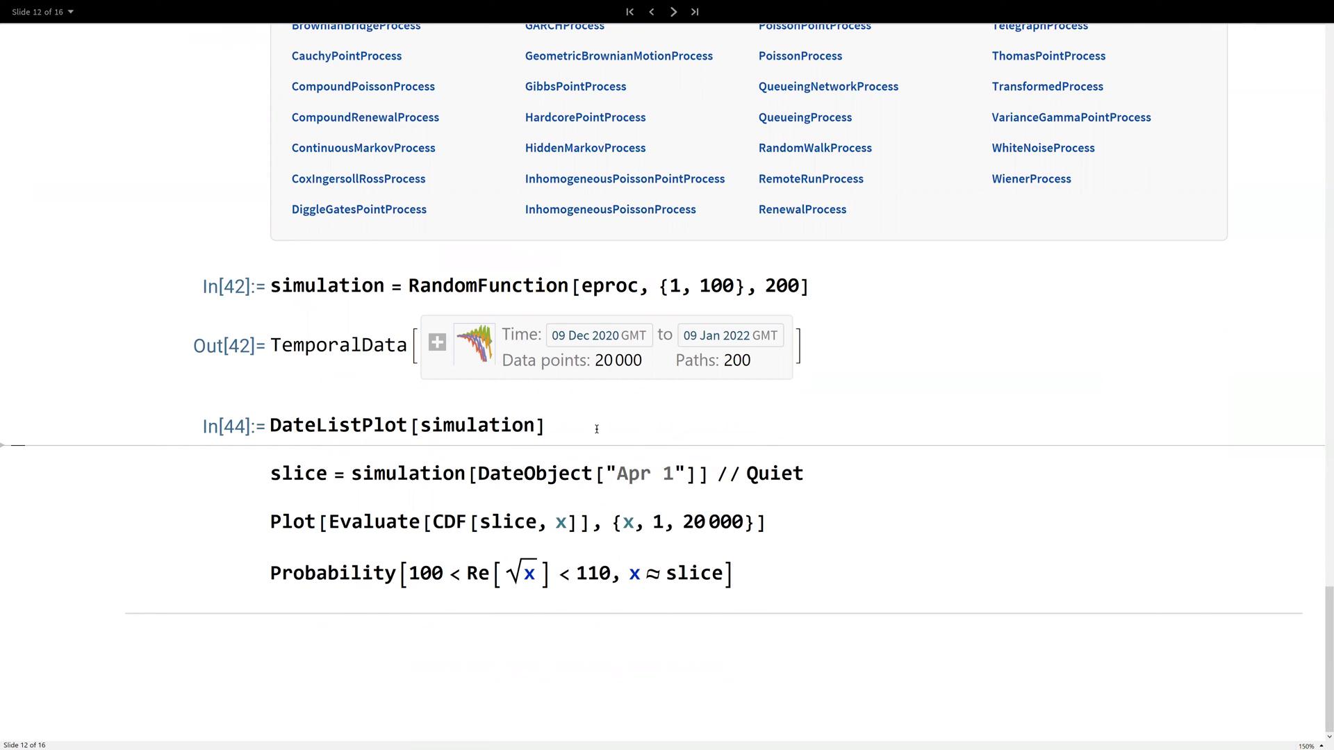
scroll(580, 431, down, 3)
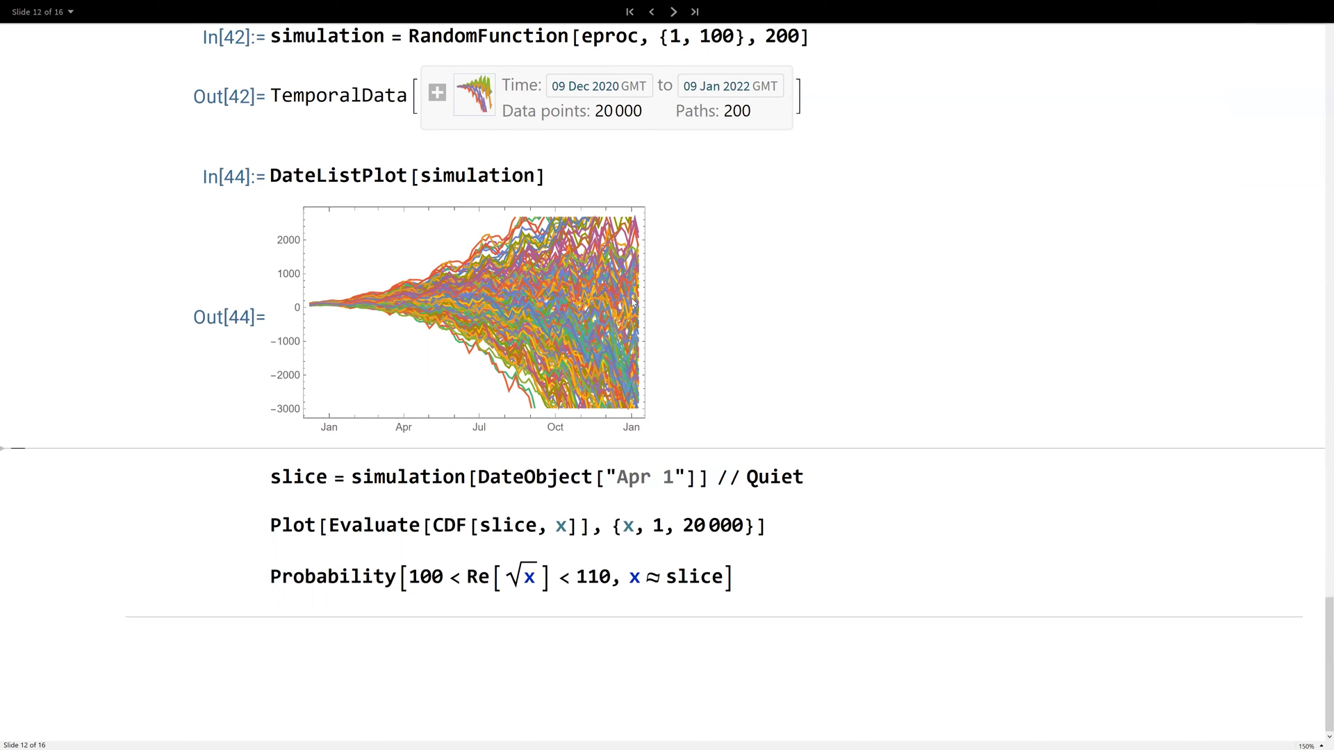
scroll(864, 345, up, 1)
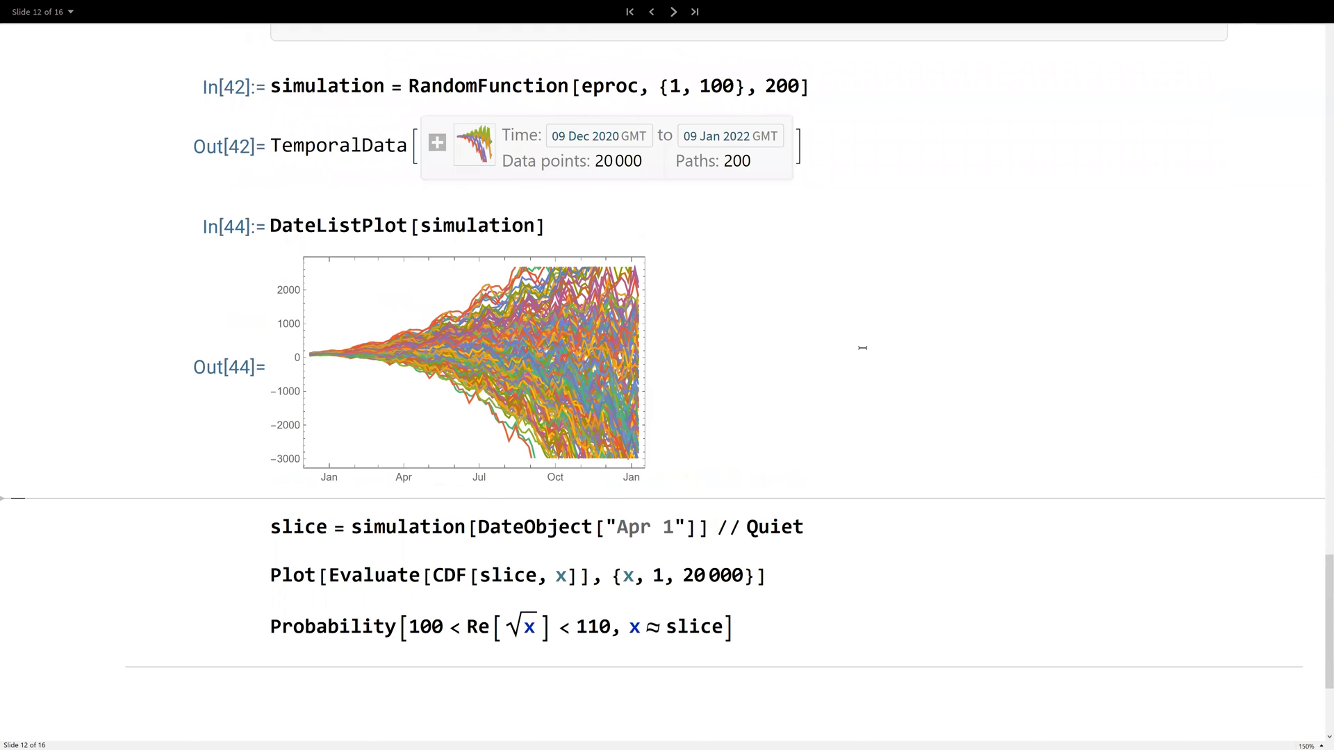
scroll(833, 313, up, 5)
scroll(766, 243, up, 3)
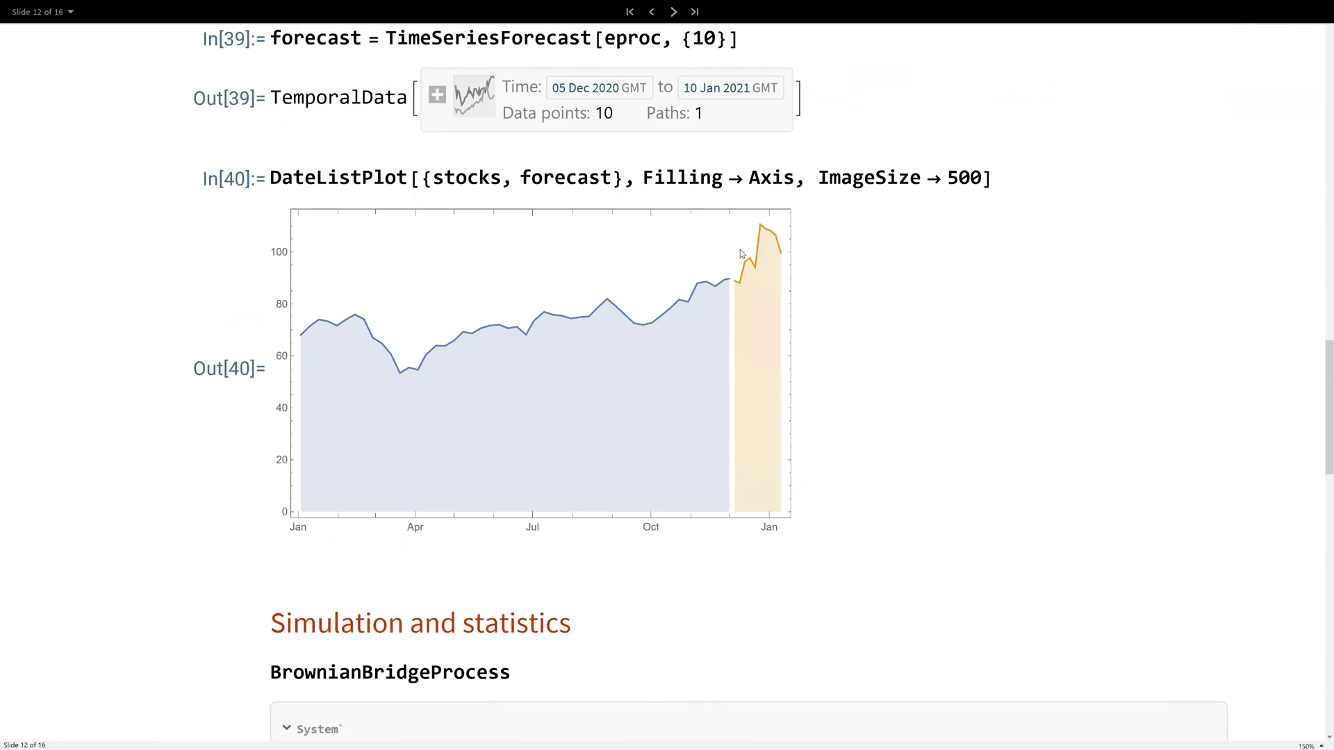
scroll(772, 271, down, 2)
scroll(739, 301, down, 3)
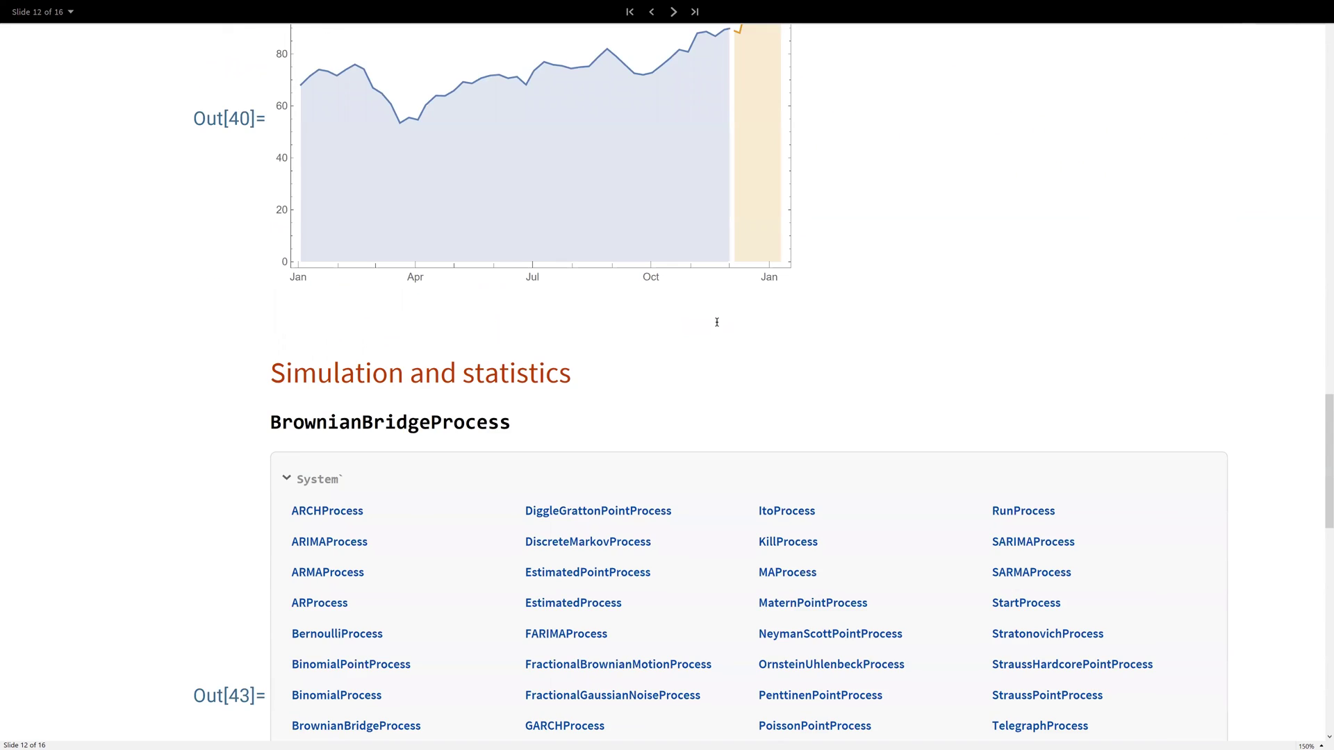
scroll(715, 320, down, 8)
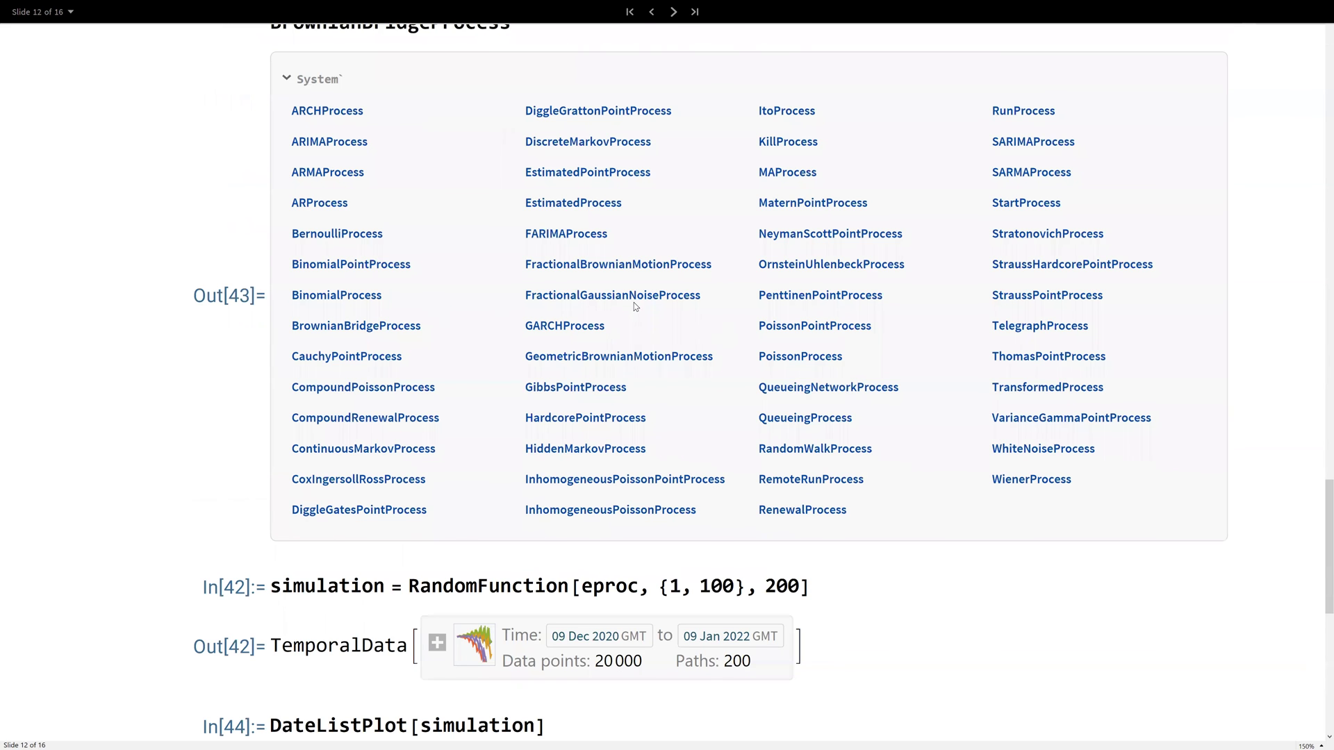
scroll(628, 302, down, 5)
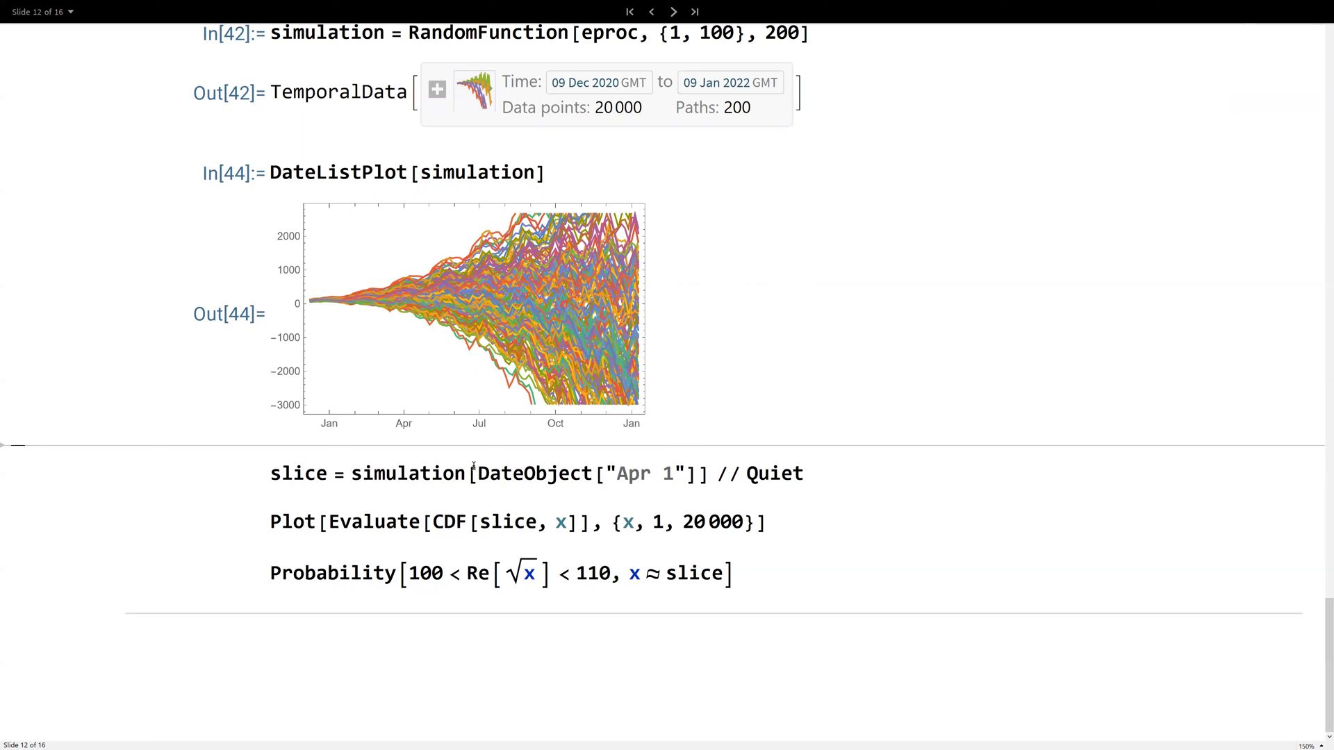
Evaluate the April 1 slice and highlight its 200-point Empirical DataDistribution output
click(677, 483)
key(shift+Return)
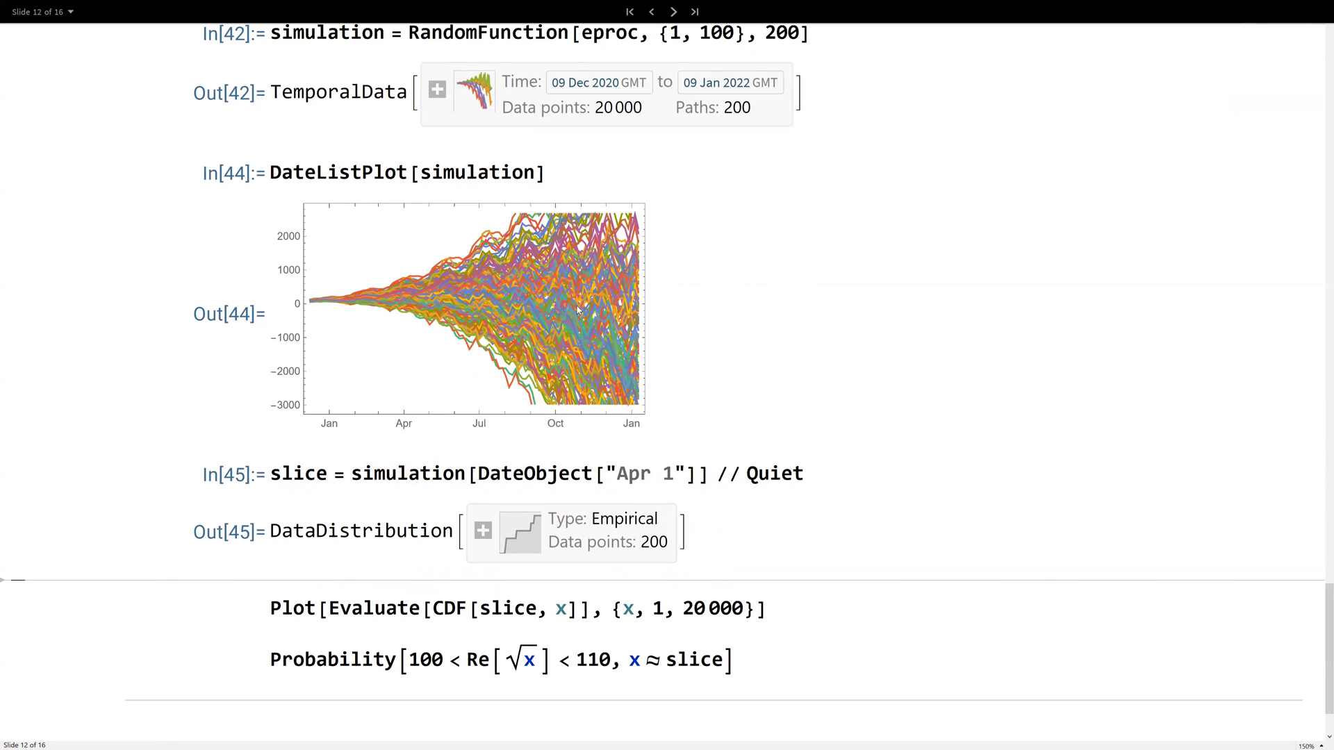
scroll(650, 389, down, 1)
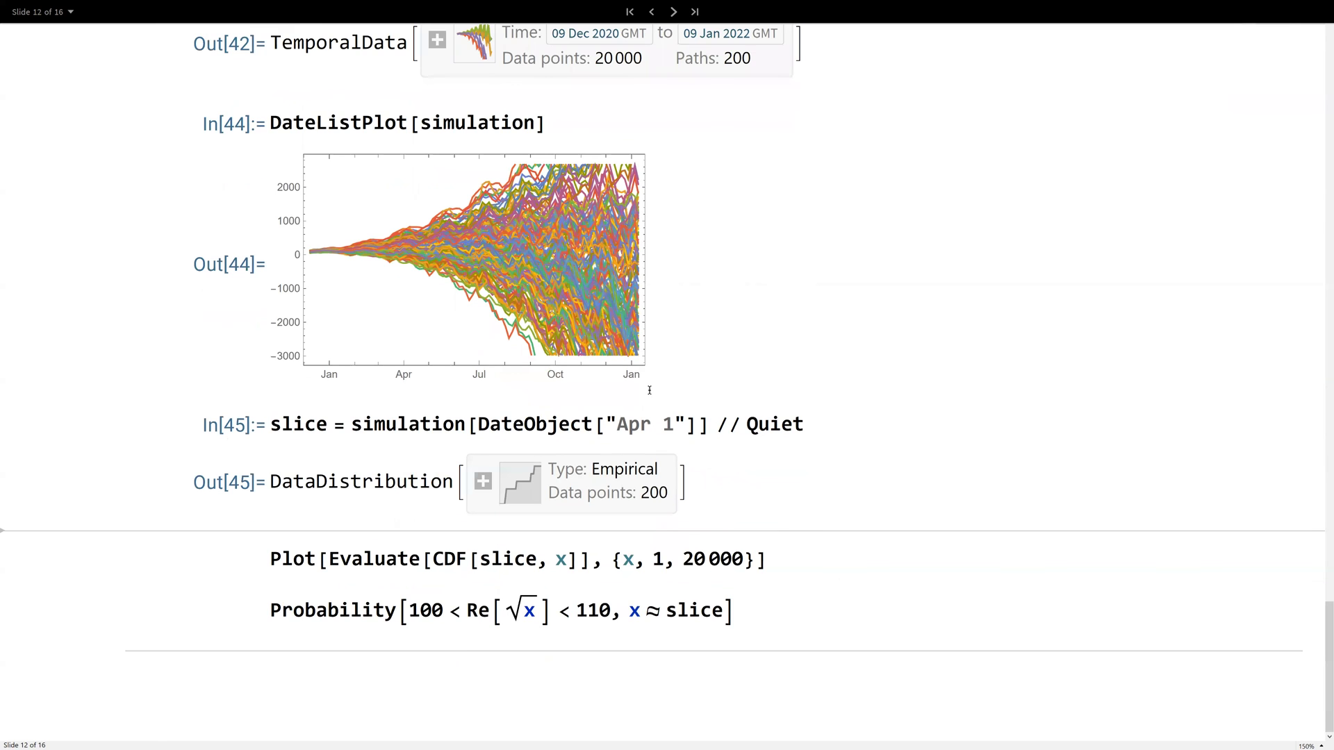
scroll(762, 435, down, 1)
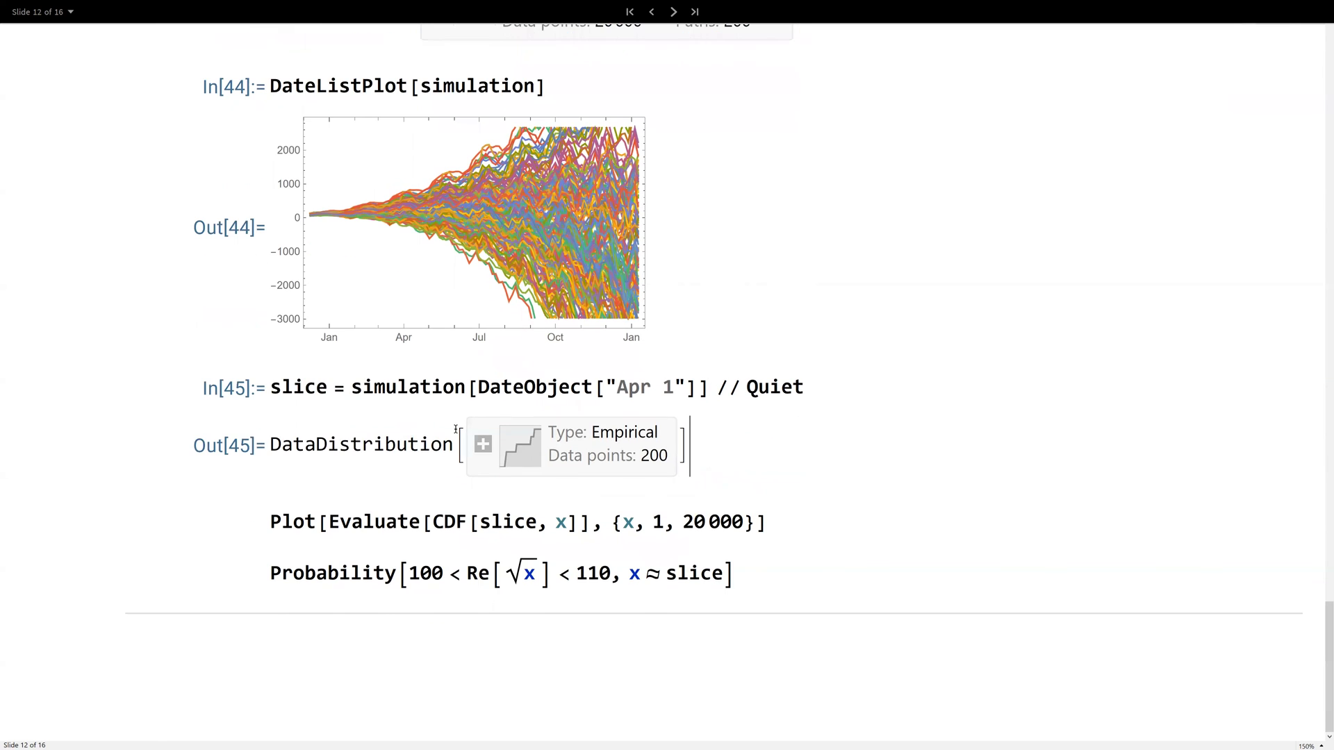
triple_click(754, 445)
click(754, 445)
double_click(625, 431)
click(692, 430)
click(777, 521)
Plot the April 1 slice's CDF over x from 1 to 20000, highlighting its Evaluate and CDF parts
key(shift+Return)
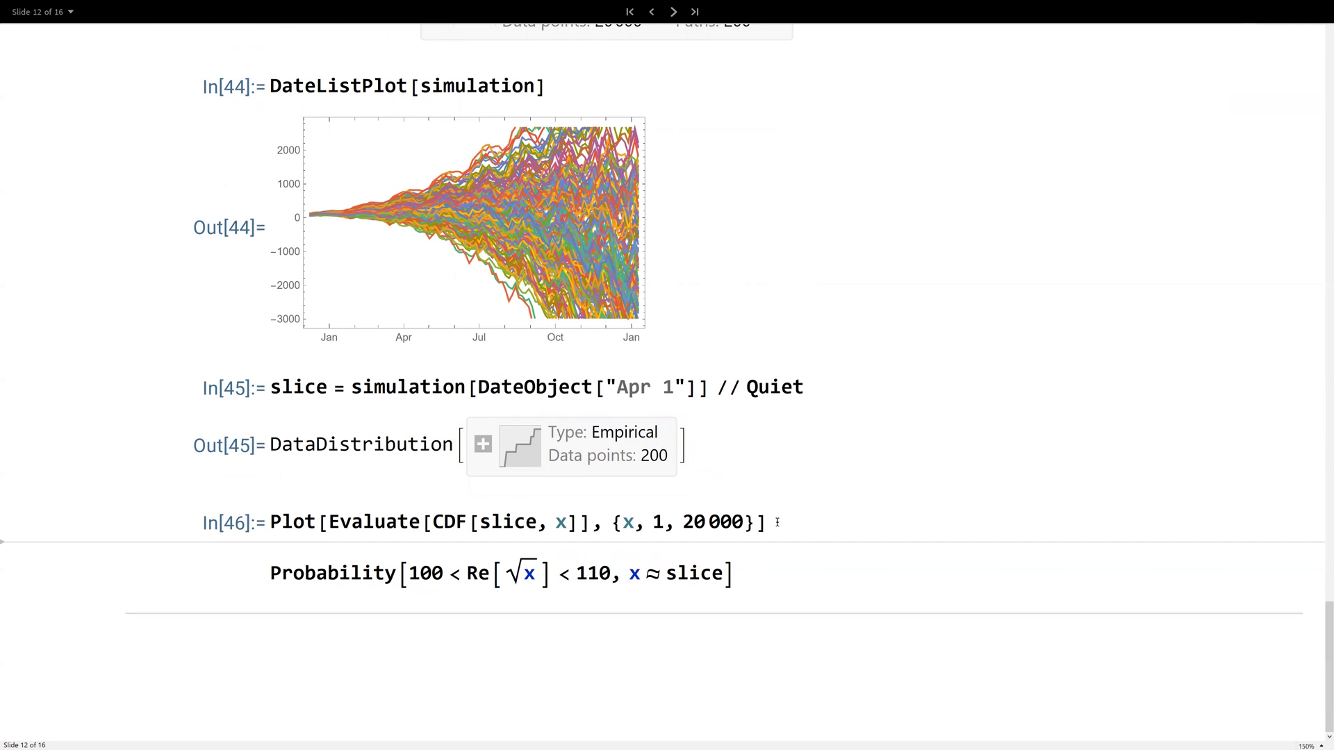
scroll(589, 576, down, 3)
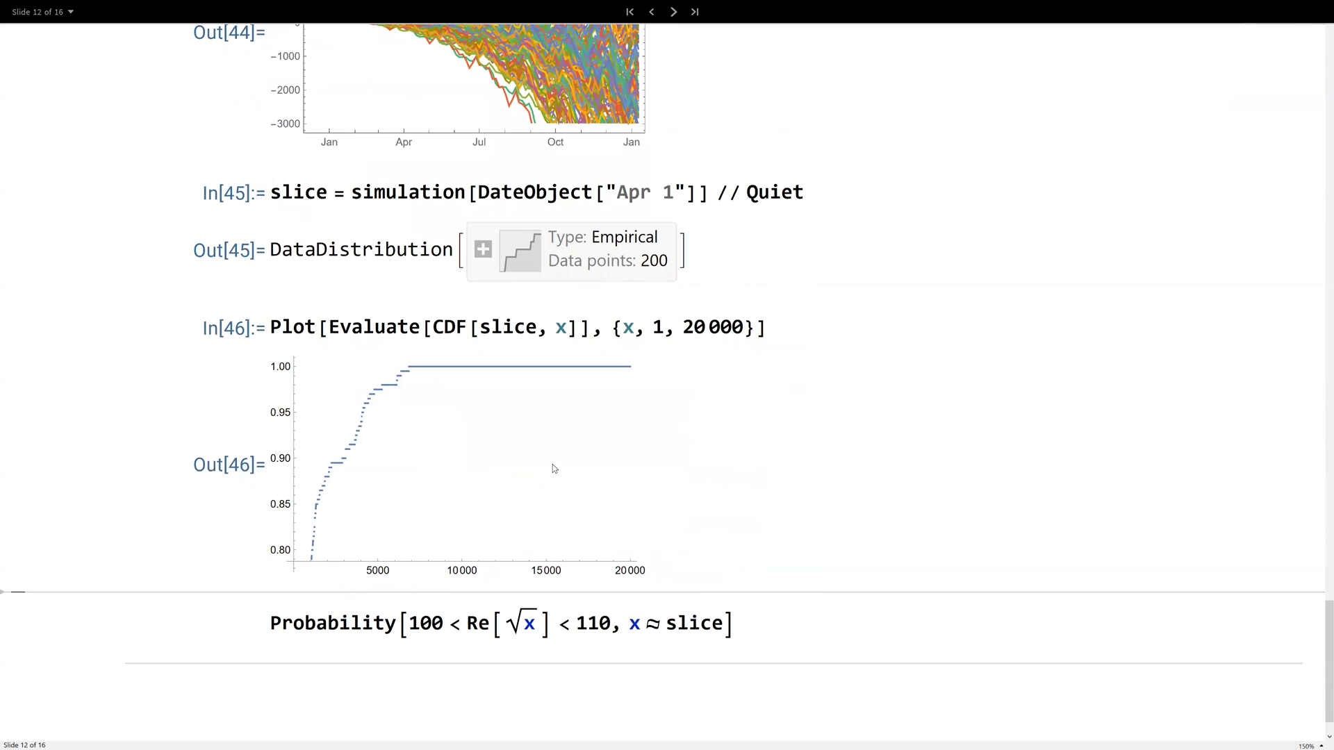
click(452, 330)
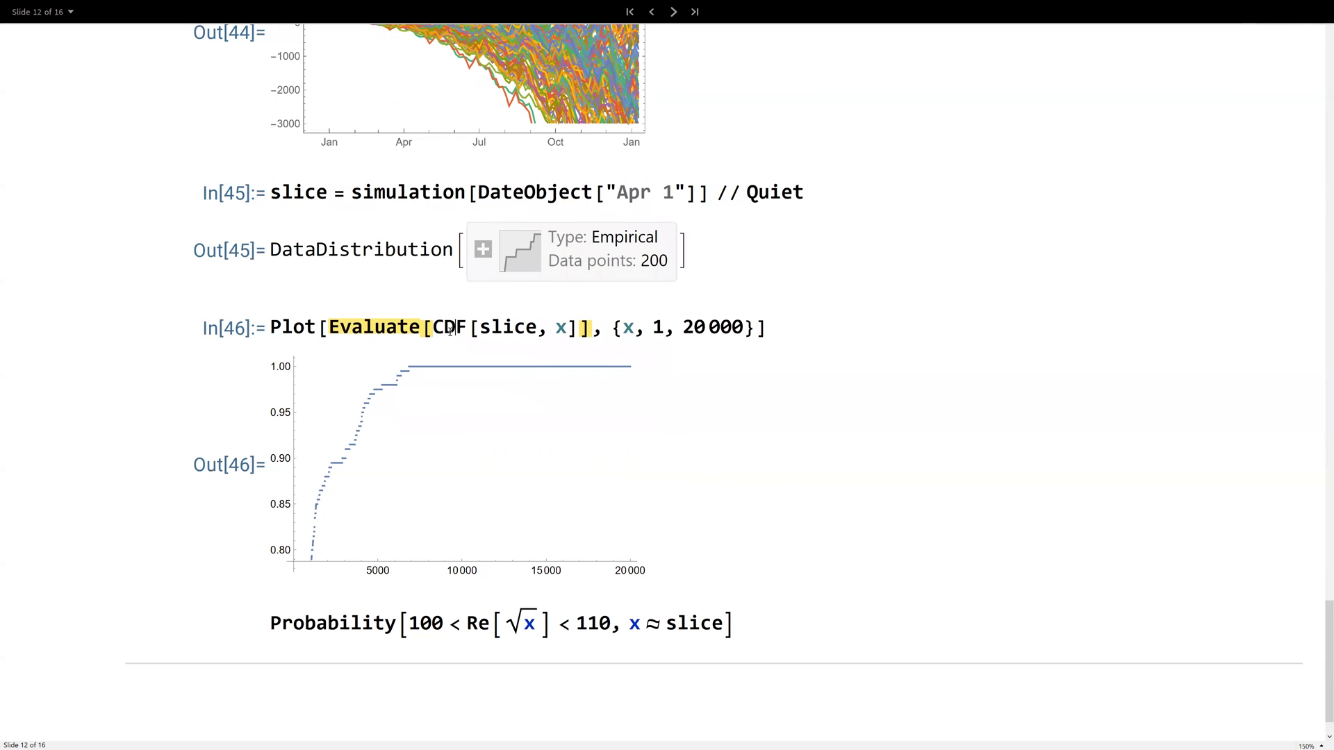
double_click(451, 329)
scroll(571, 521, down, 1)
click(763, 562)
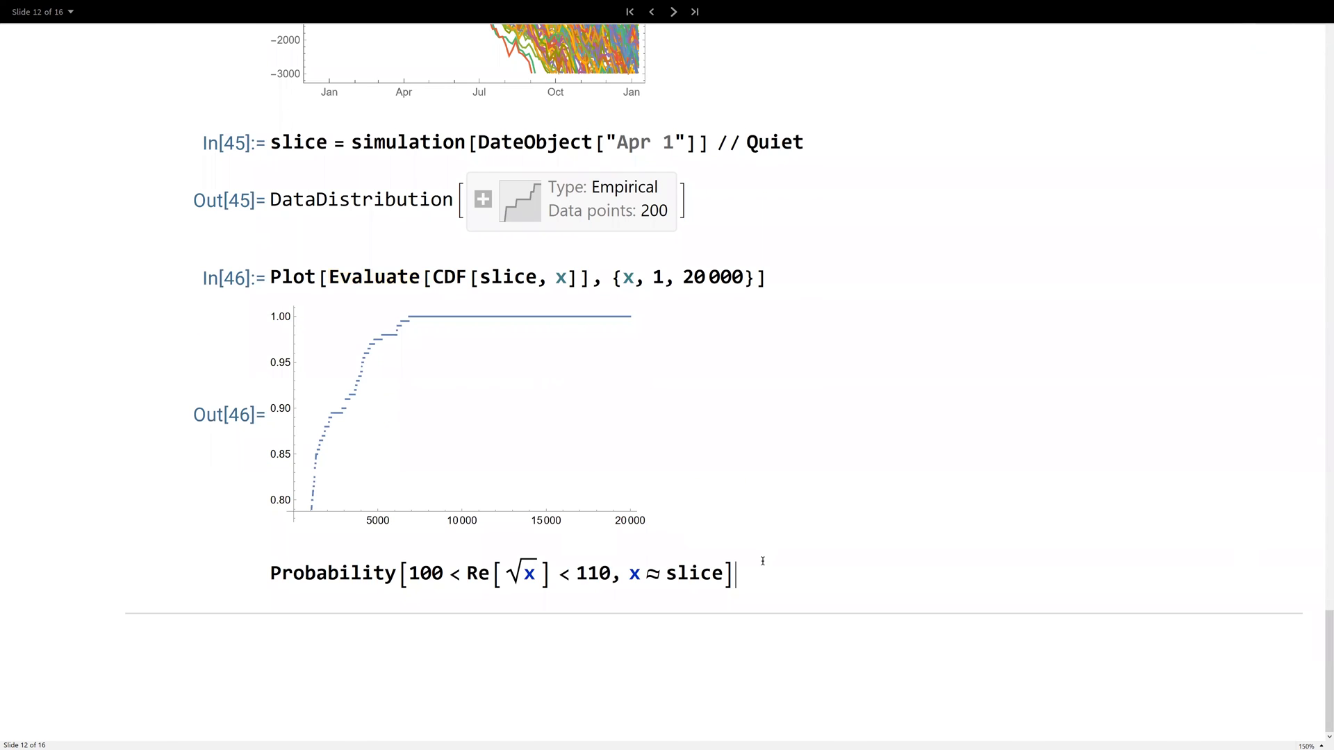
Evaluate Probability of 100 < Re[√x] < 110 with x ≈ slice, getting 0, and highlight its parts
key(shift+Return)
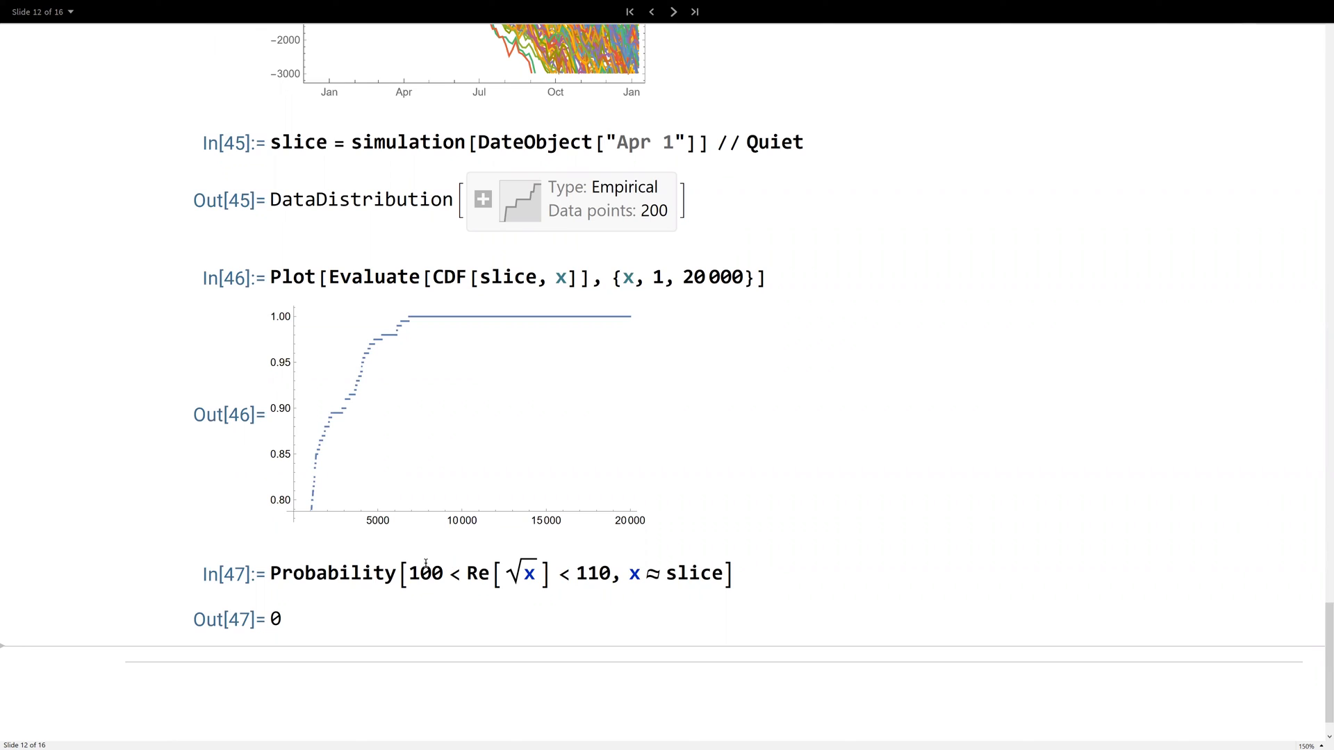
double_click(370, 571)
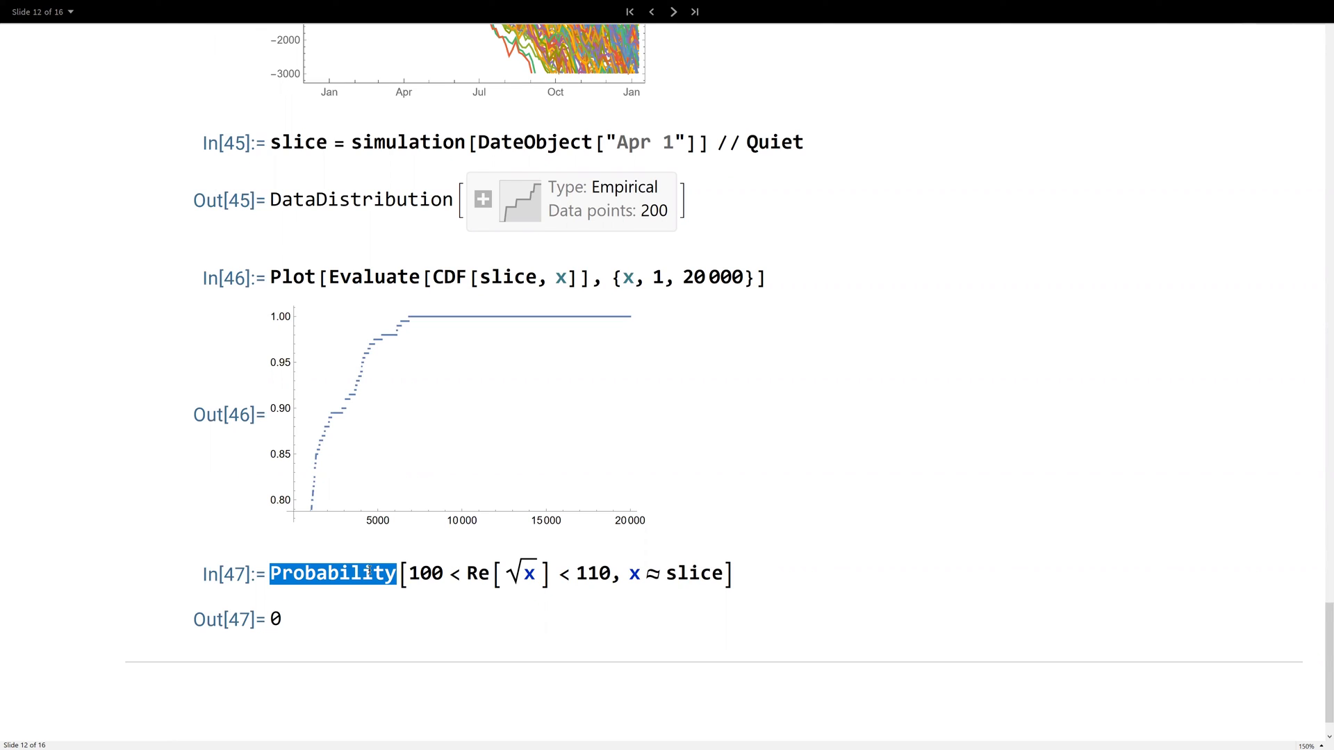
drag(621, 575, 405, 574)
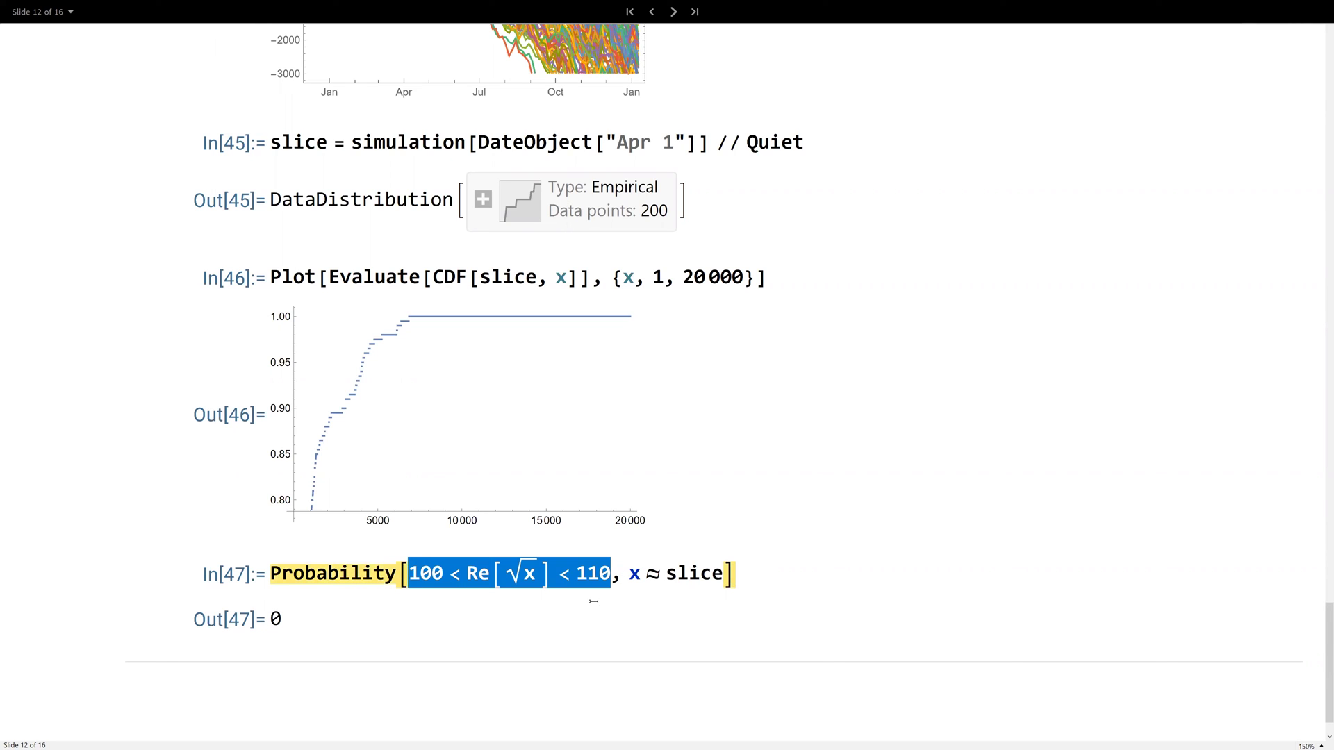
drag(633, 574, 727, 575)
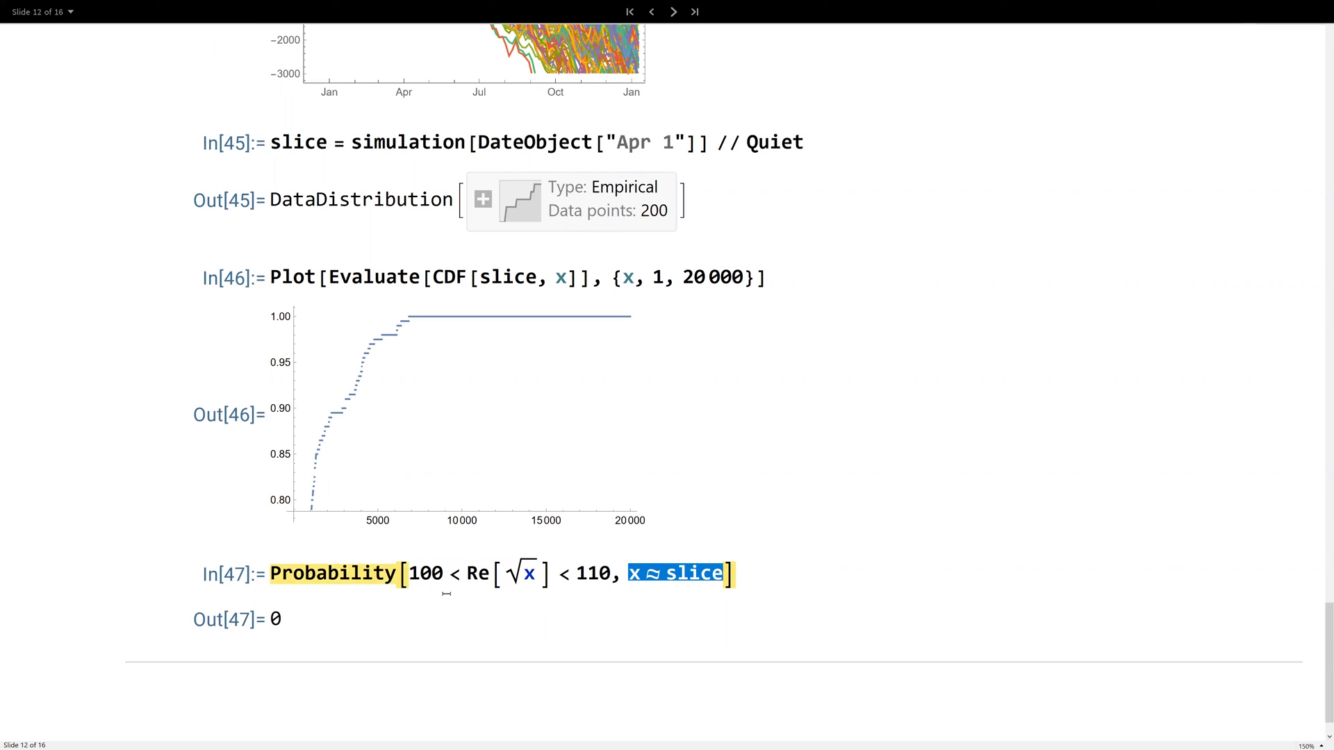
click(270, 585)
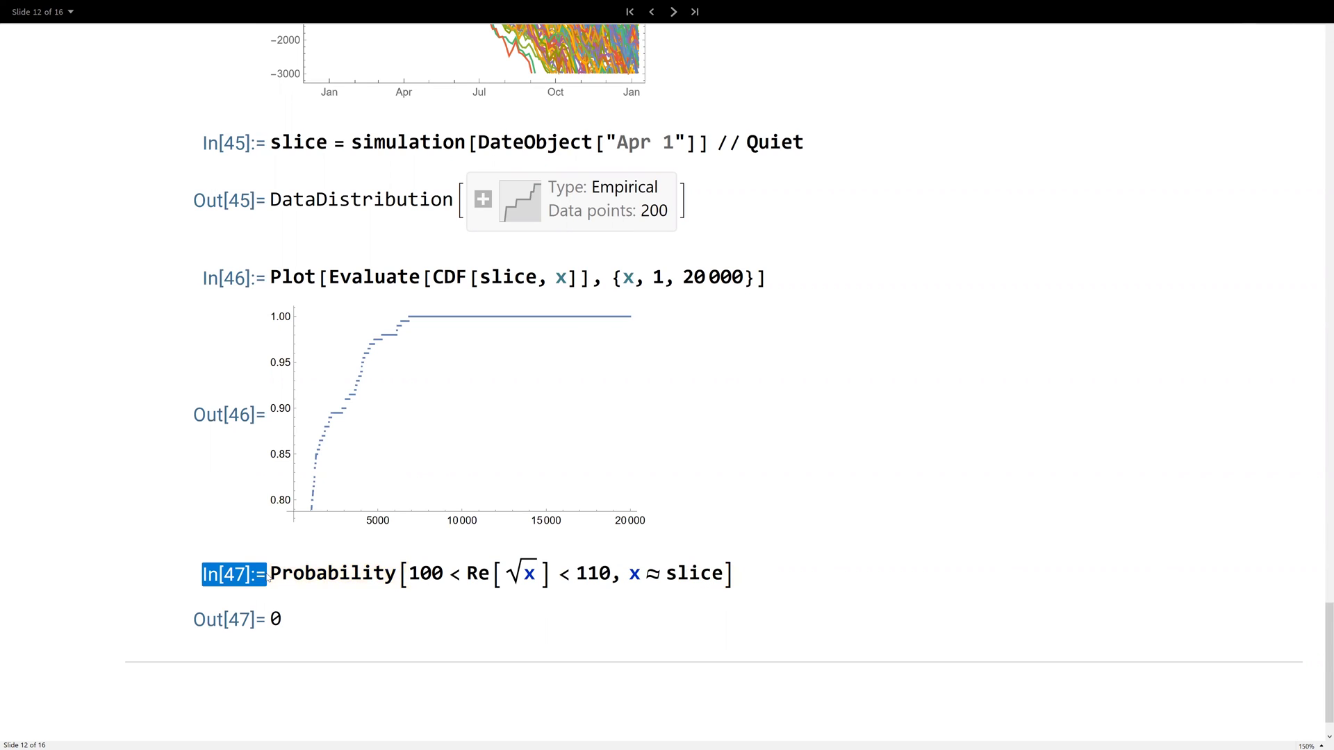
text(N)
Evaluate the NProbability version for the result 0., then advance to slide 13, Conclusion
key(shift+Return)
click(289, 625)
key(Return)
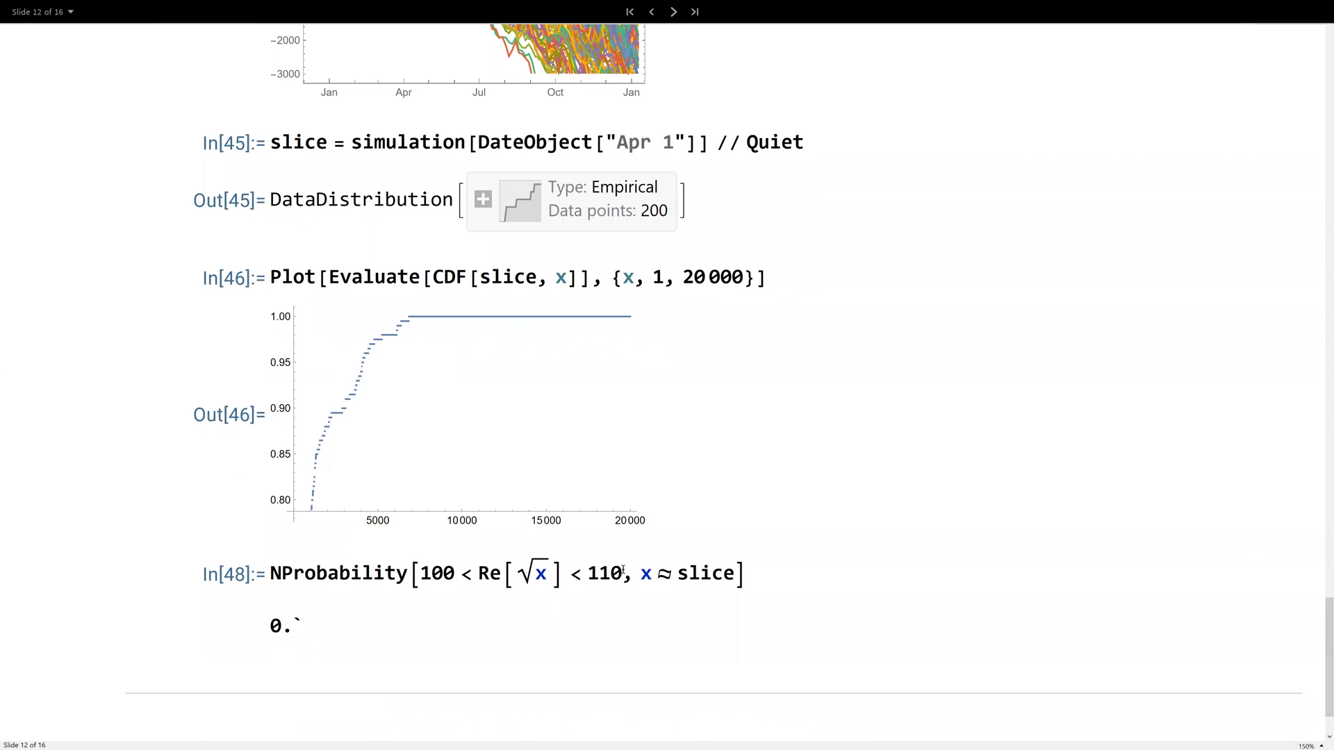
drag(623, 572, 420, 576)
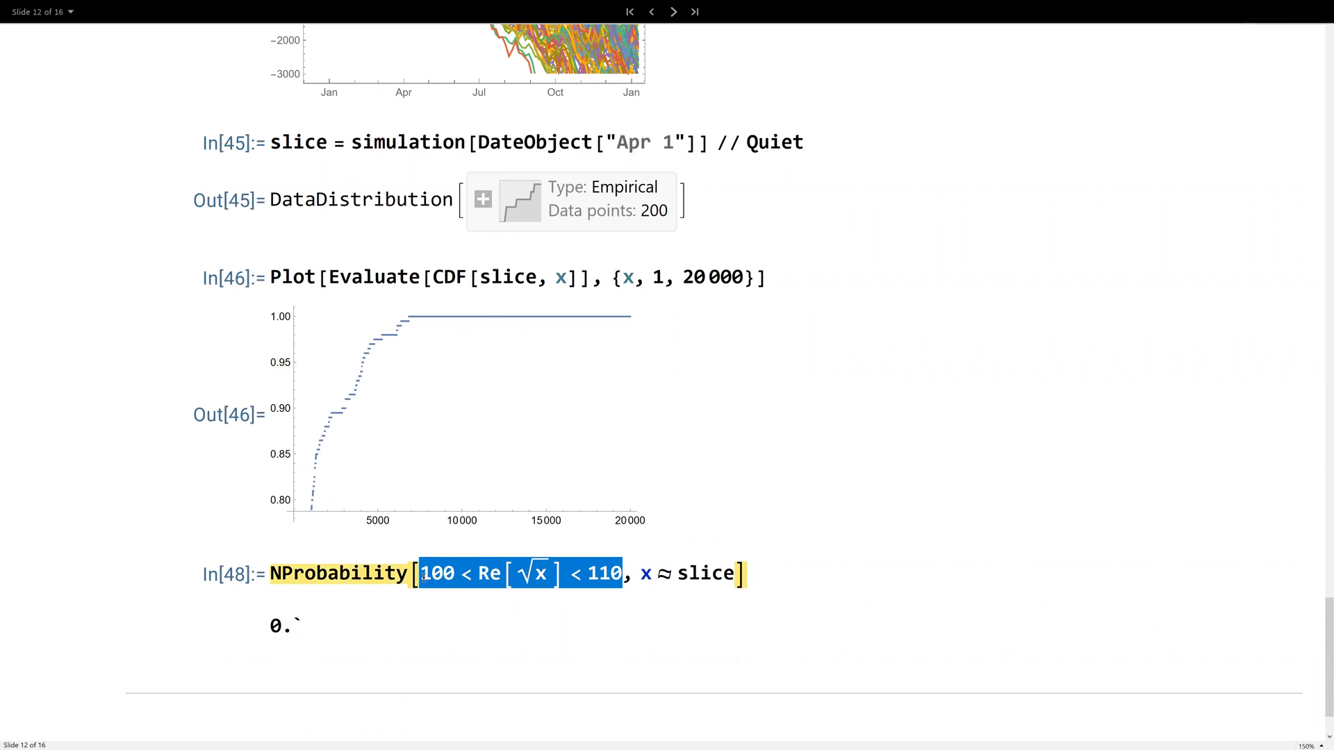
scroll(885, 573, up, 2)
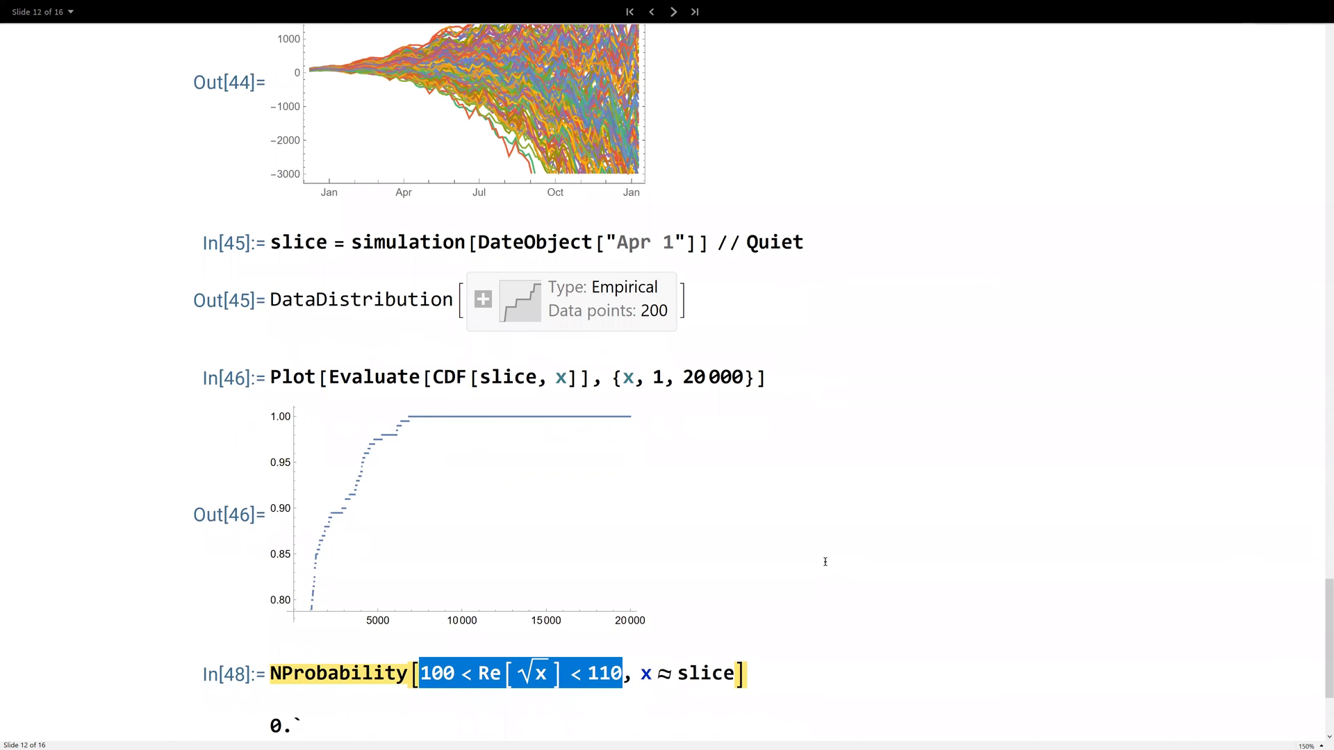
key(Page_Down)
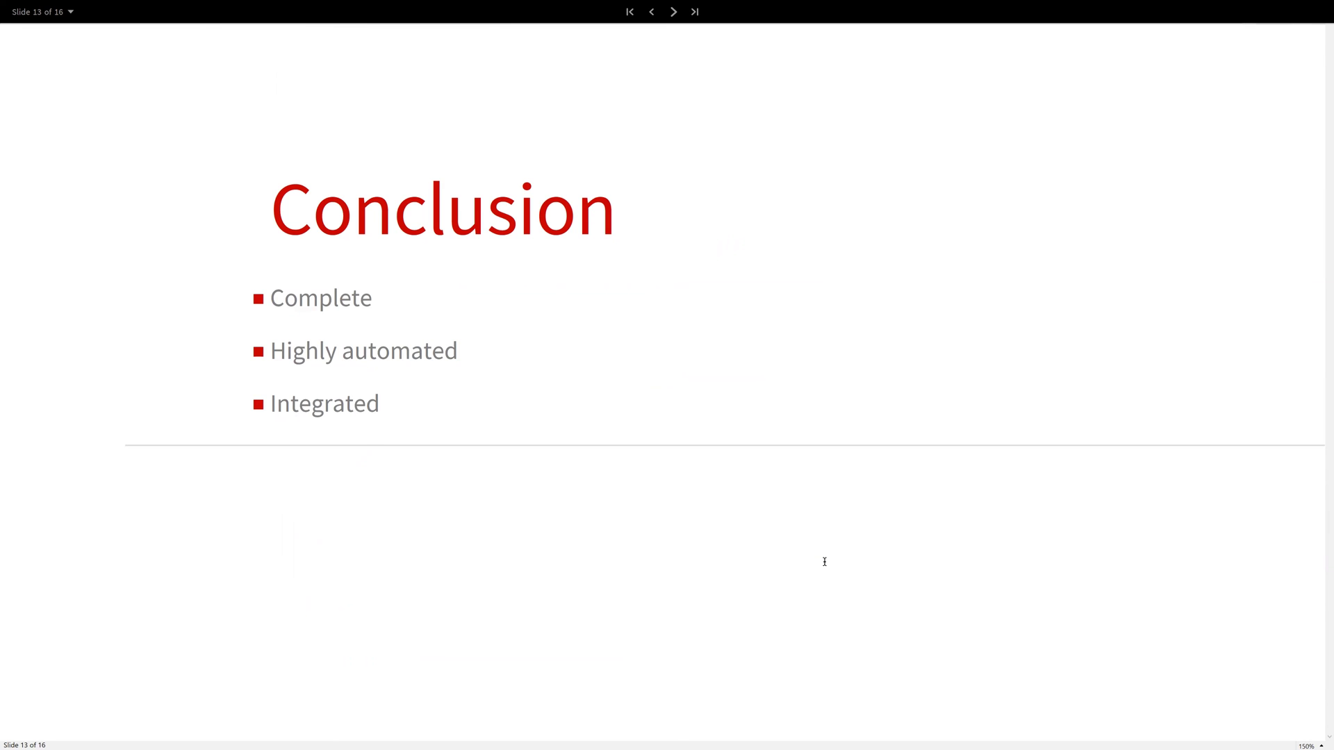
Page from the Next Steps slide 14 to the References slide, 15 of 16
key(Page_Down)
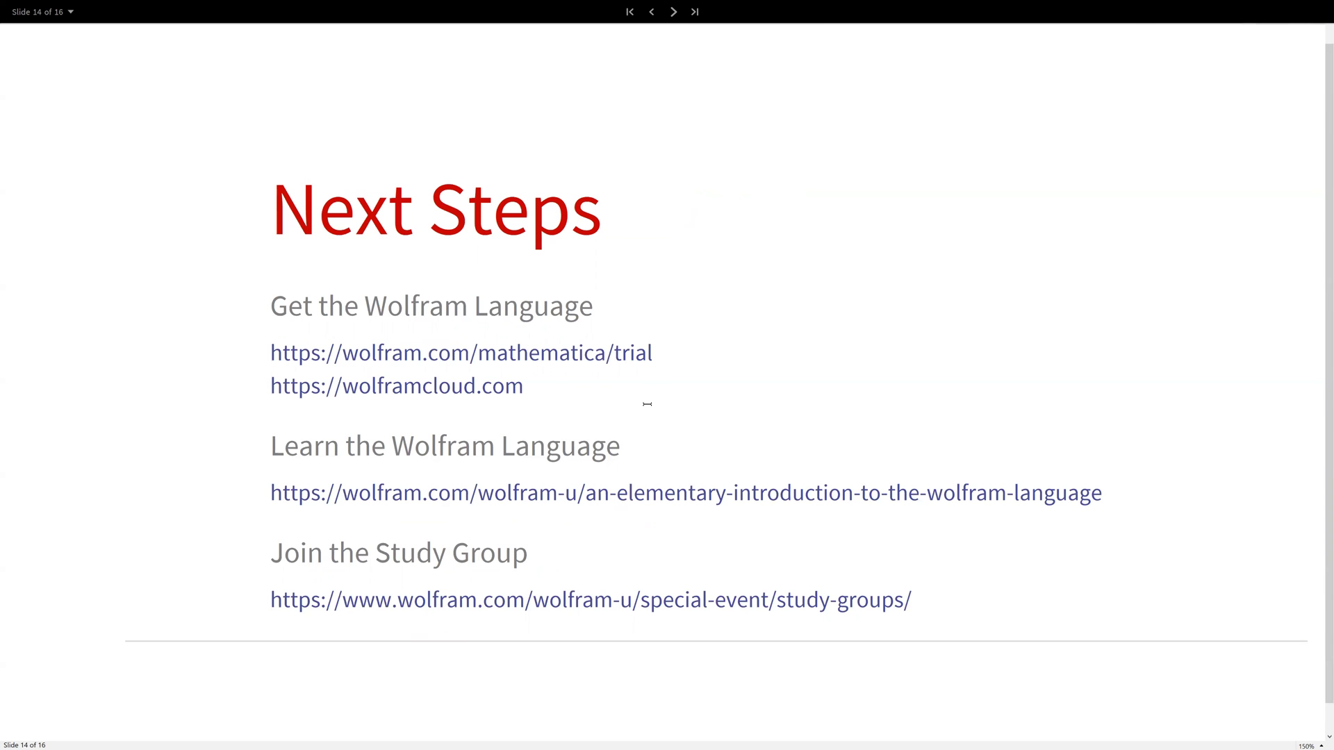
key(Page_Down)
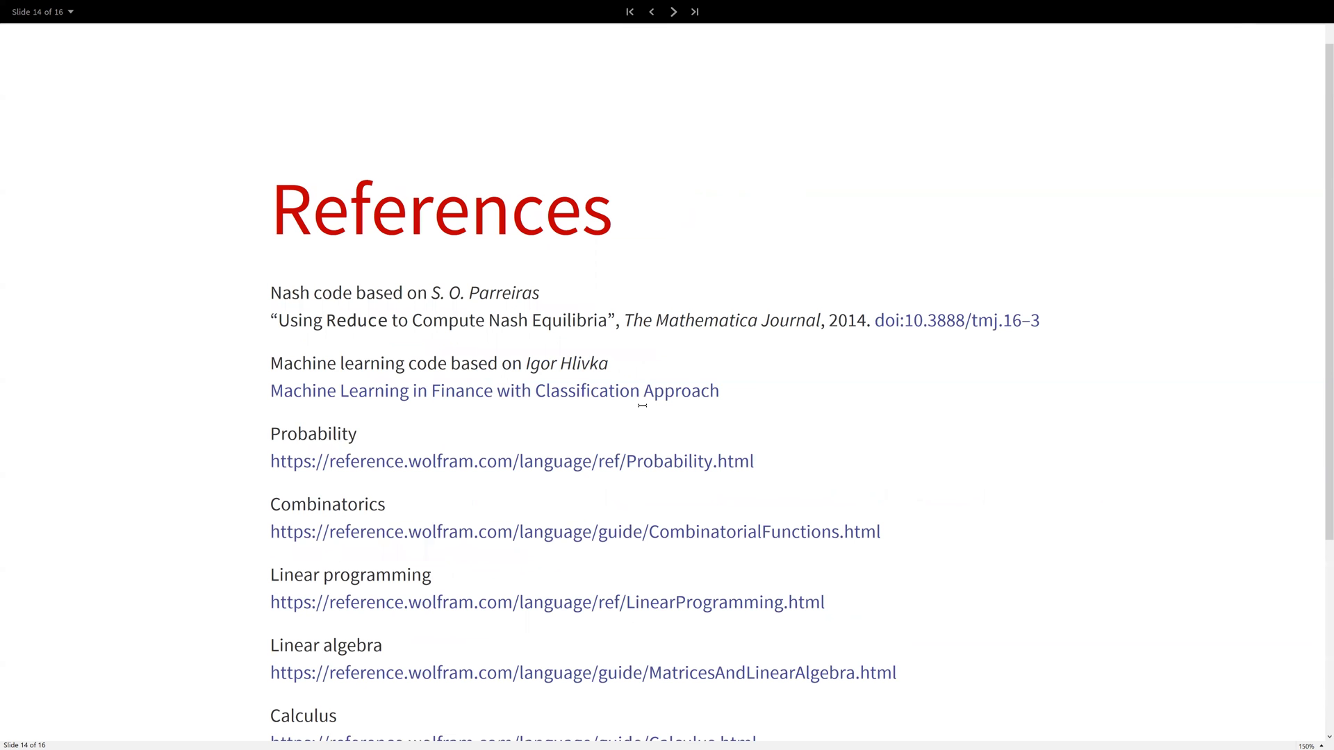
key(Page_Down)
scroll(636, 350, down, 1)
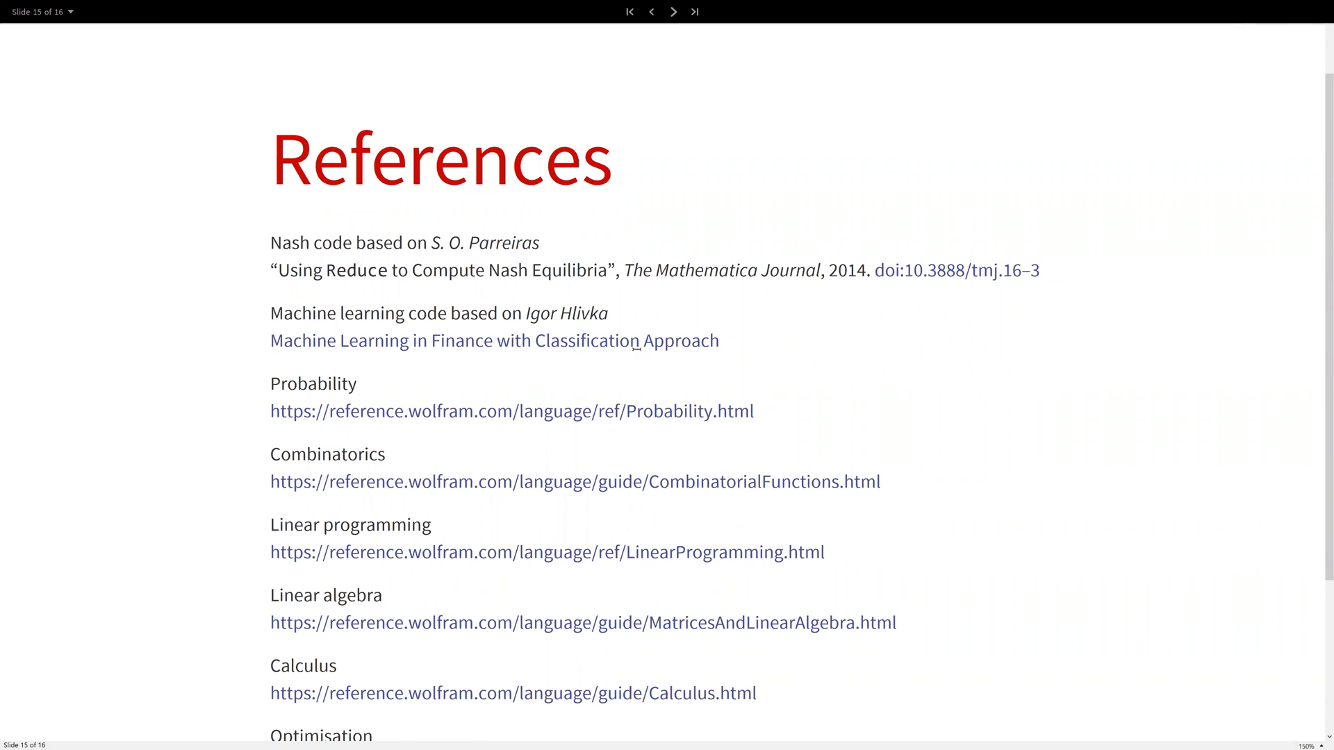
scroll(637, 349, down, 1)
scroll(664, 372, down, 2)
scroll(663, 370, up, 2)
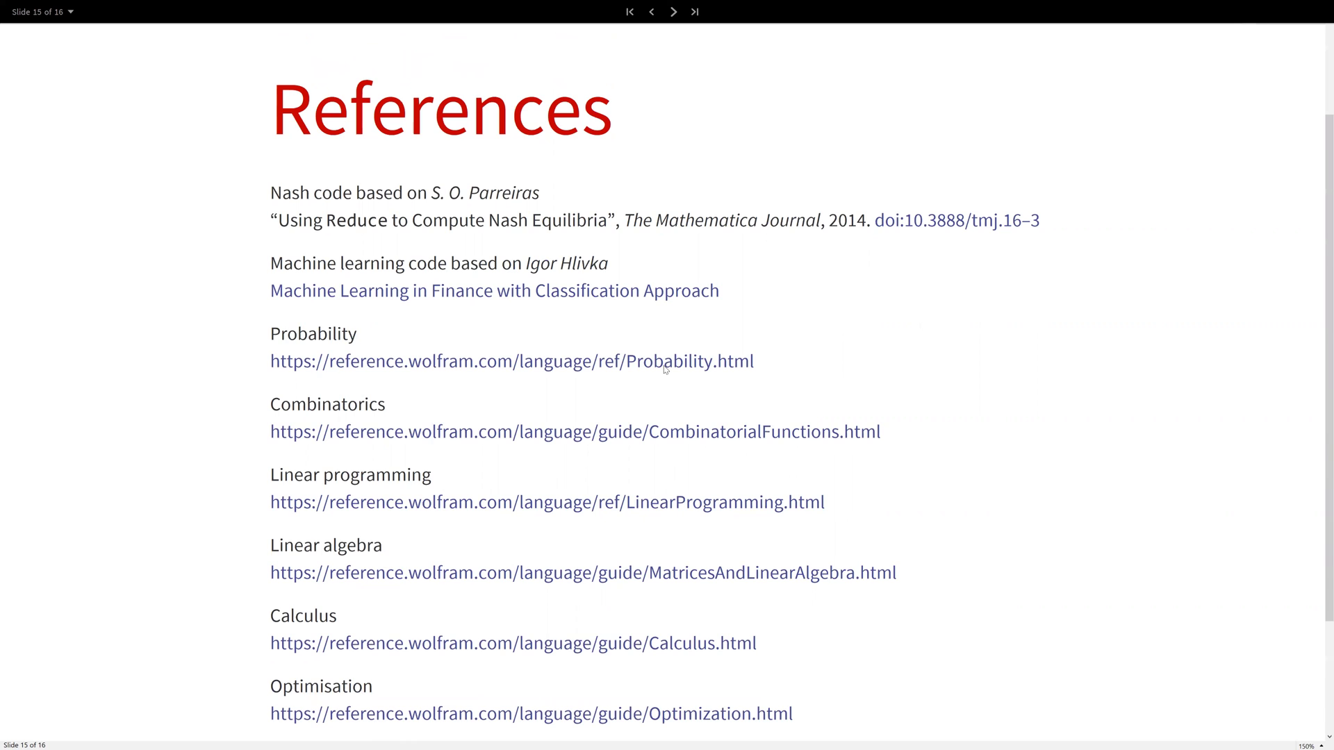